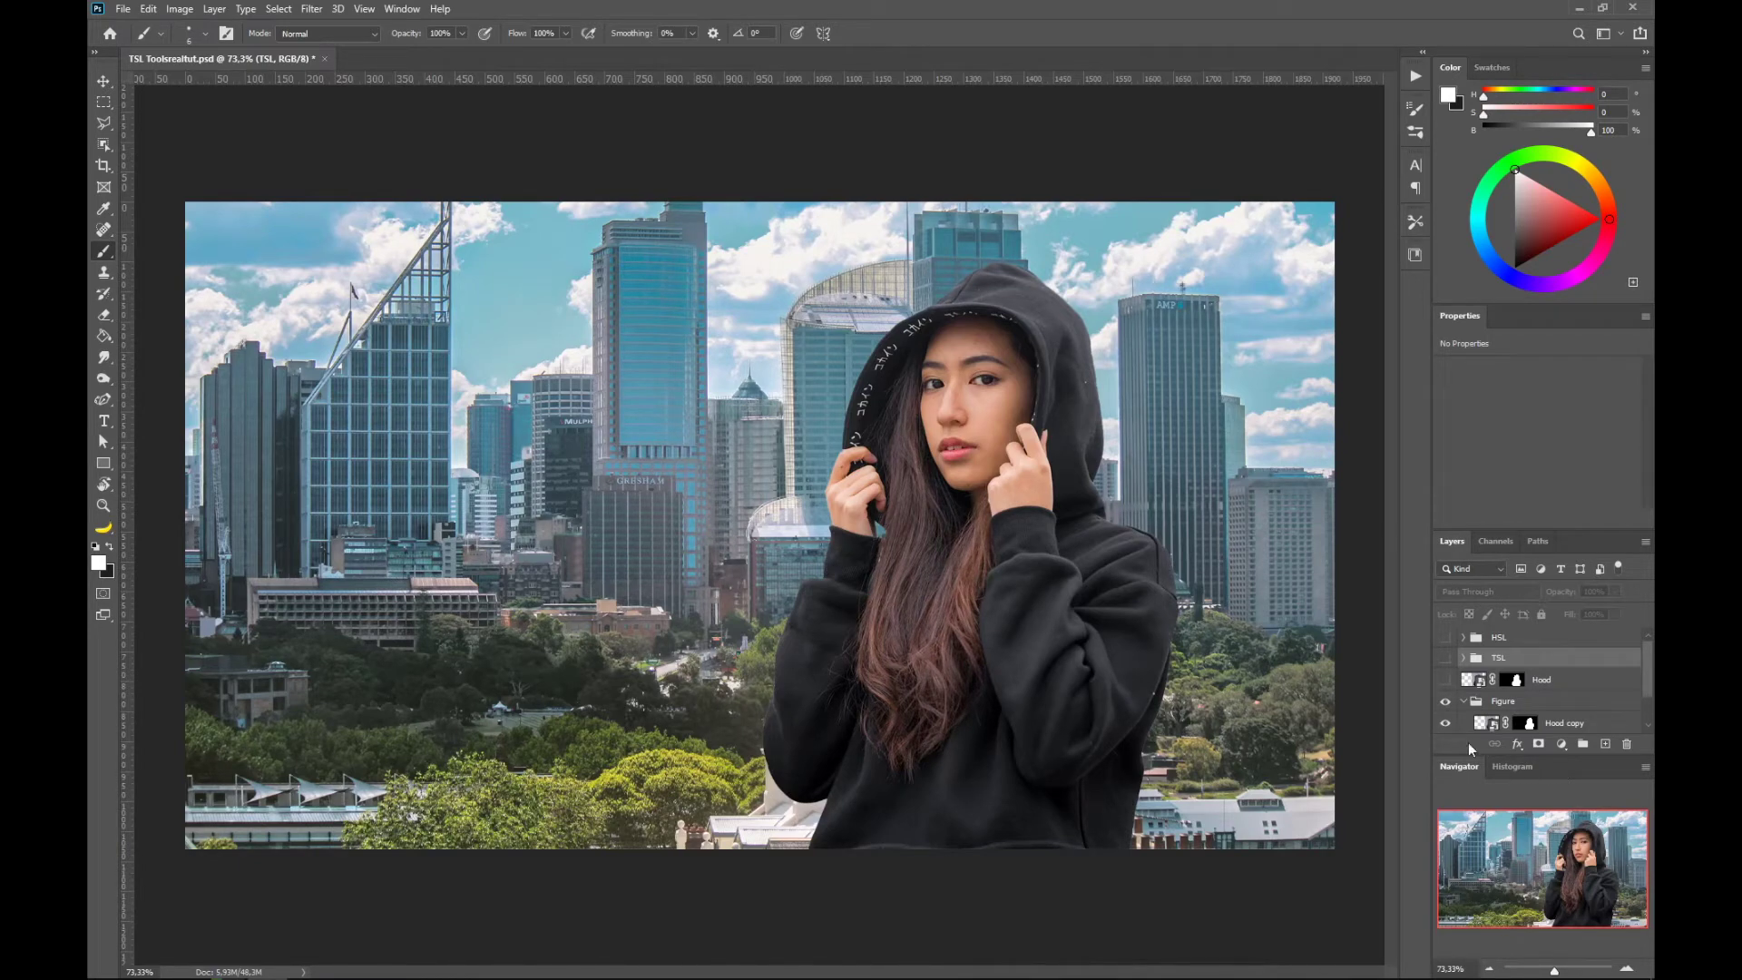
Examine the figure cutout by switching the Figure group and the Hood copy layer's mask off and back on.
left_click(1446, 702)
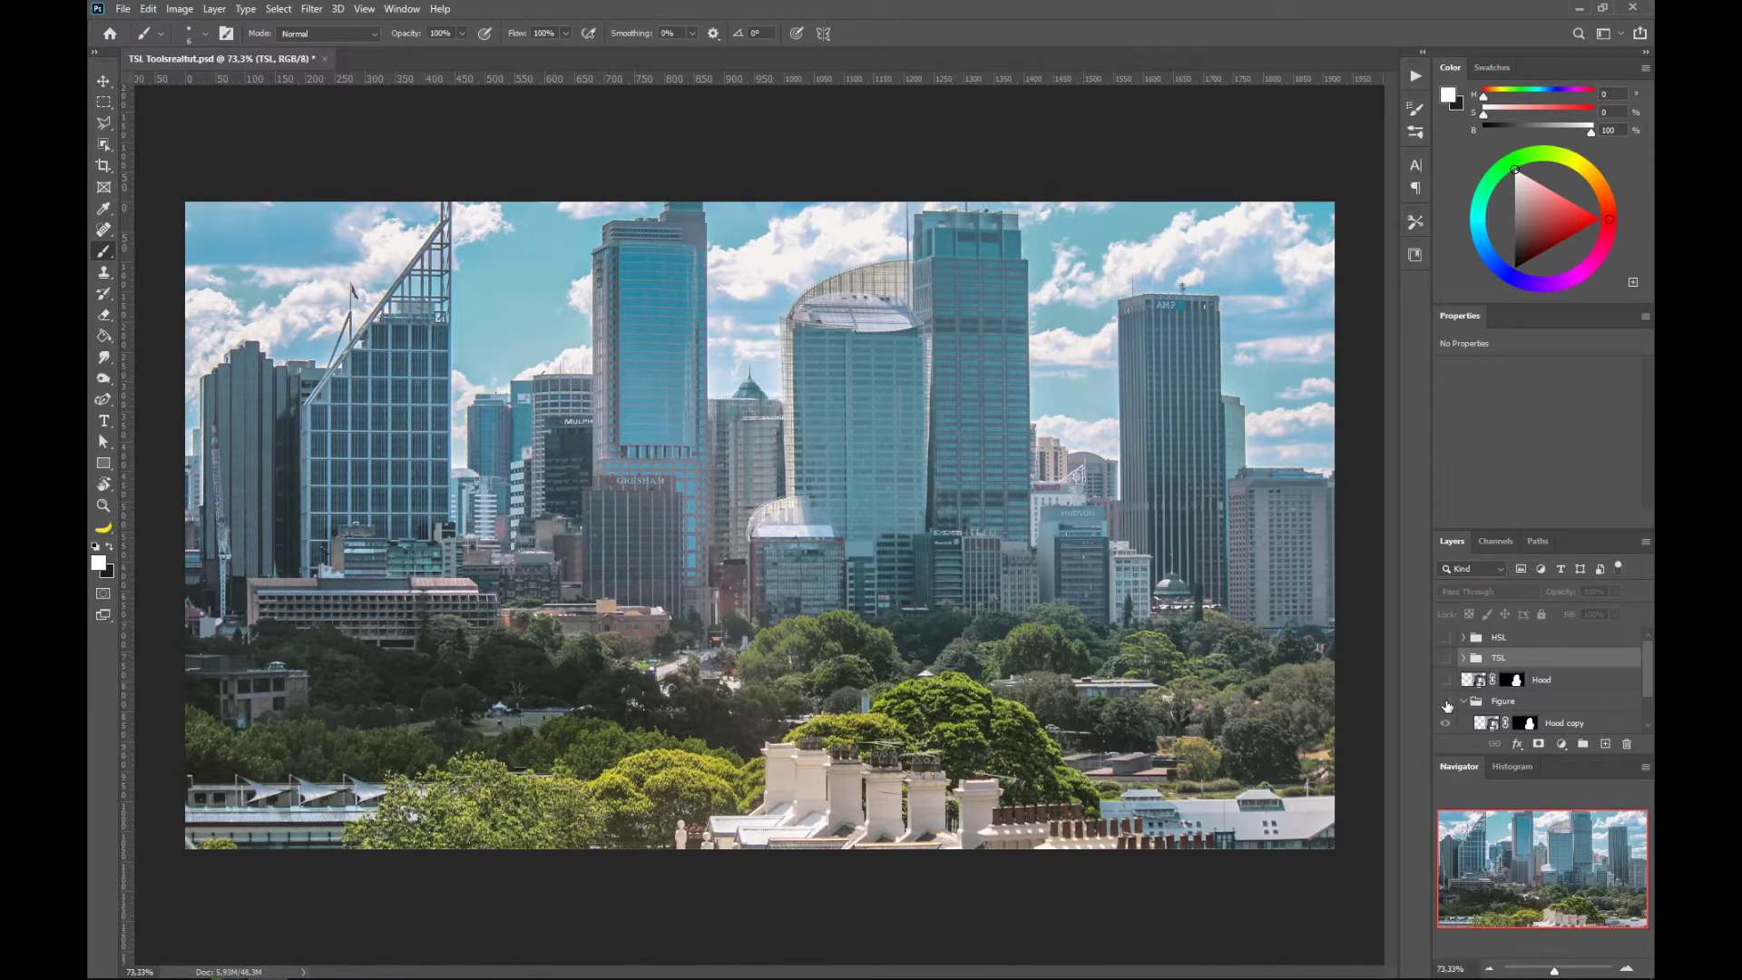
left_click(1446, 703)
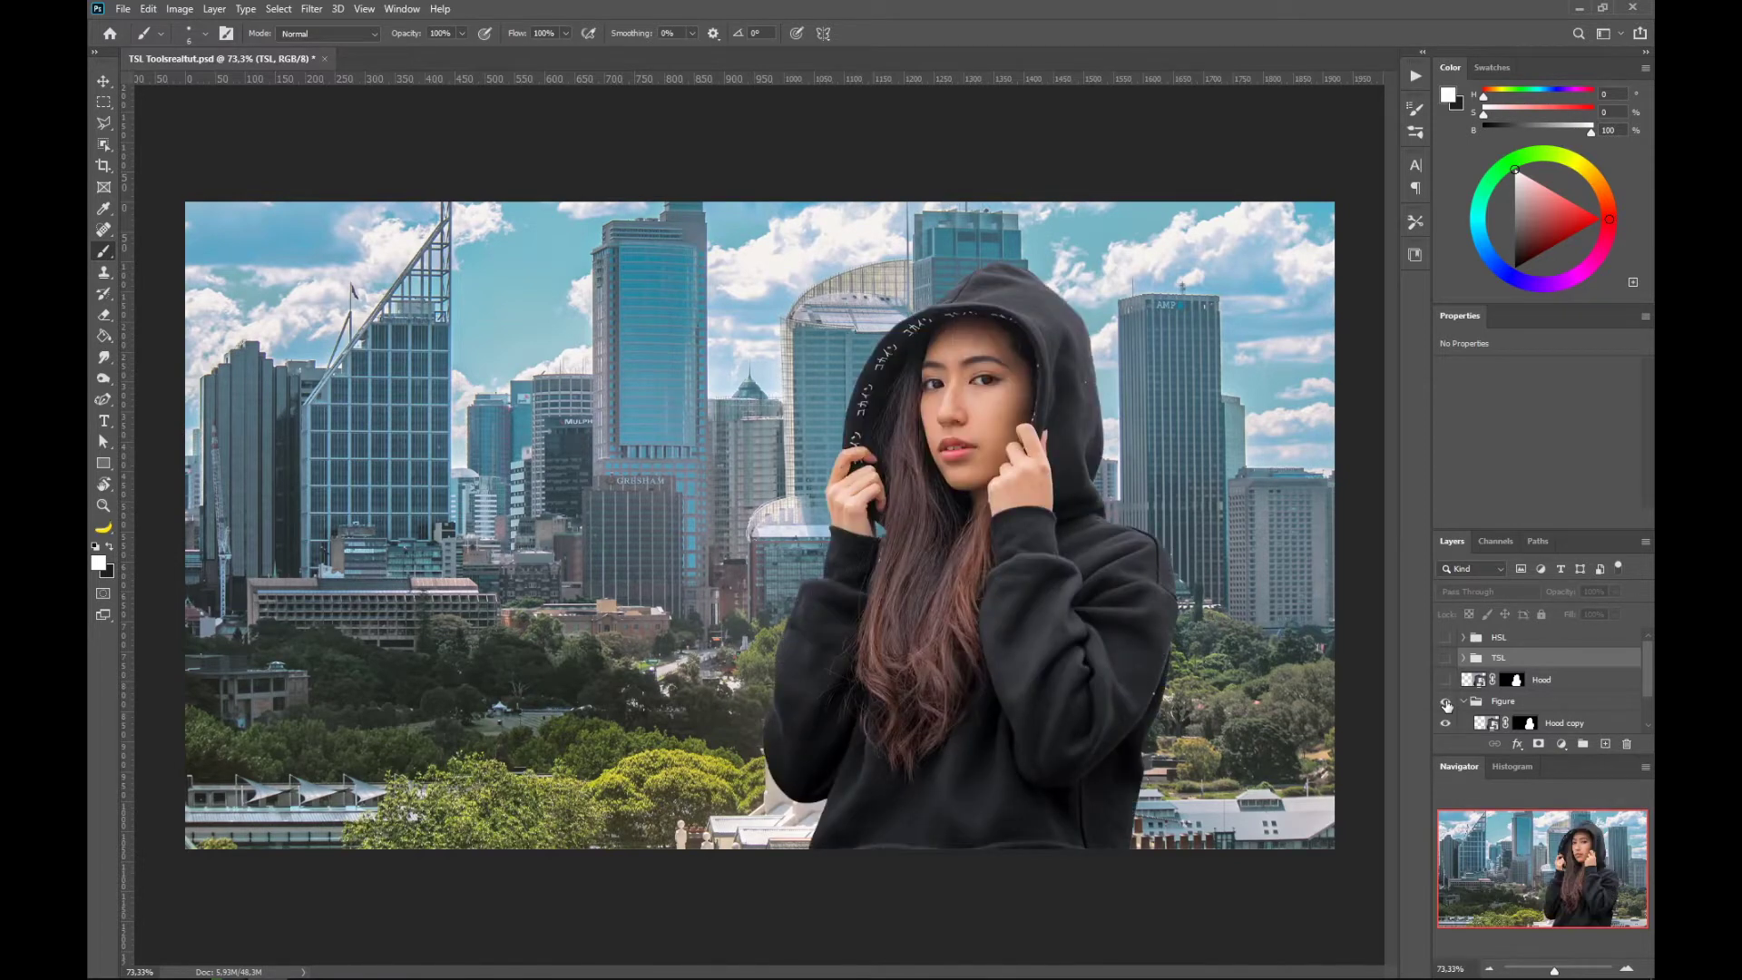
scroll(1447, 704, "down", 2)
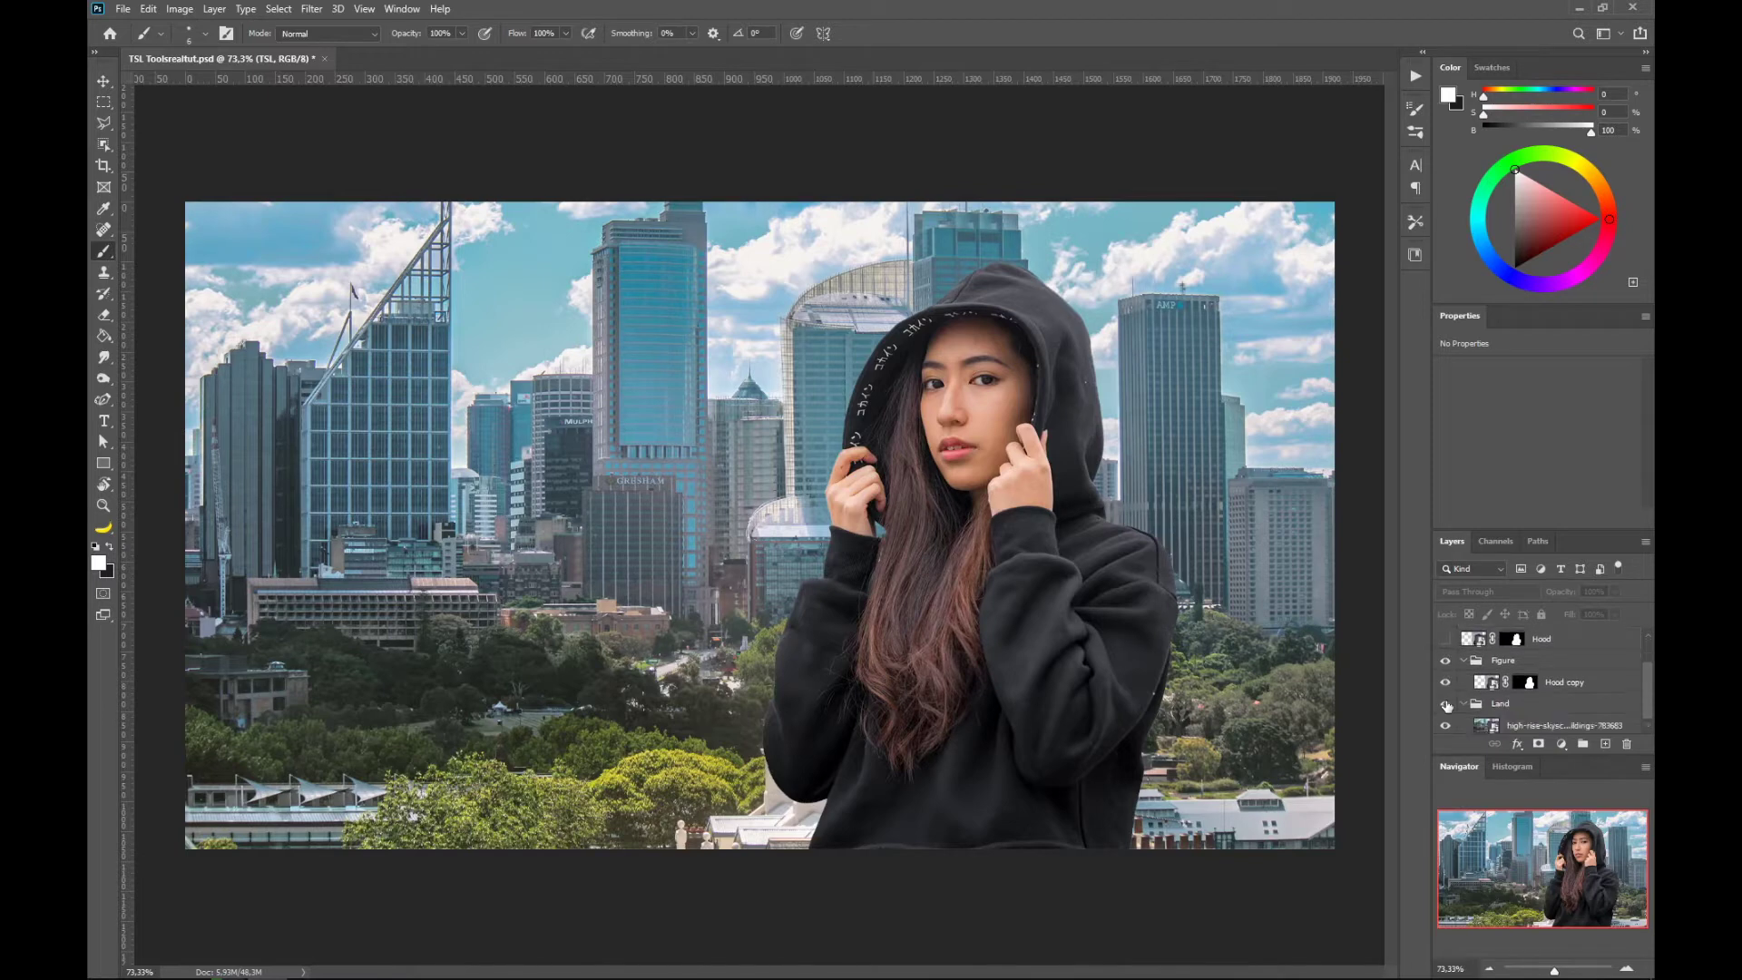
left_click(1532, 684, "shift")
left_click(1532, 683, "shift")
scroll(1445, 672, "up", 2)
Show the TSL group's hue, saturation and luminosity chart and hide it again.
left_click(1446, 659)
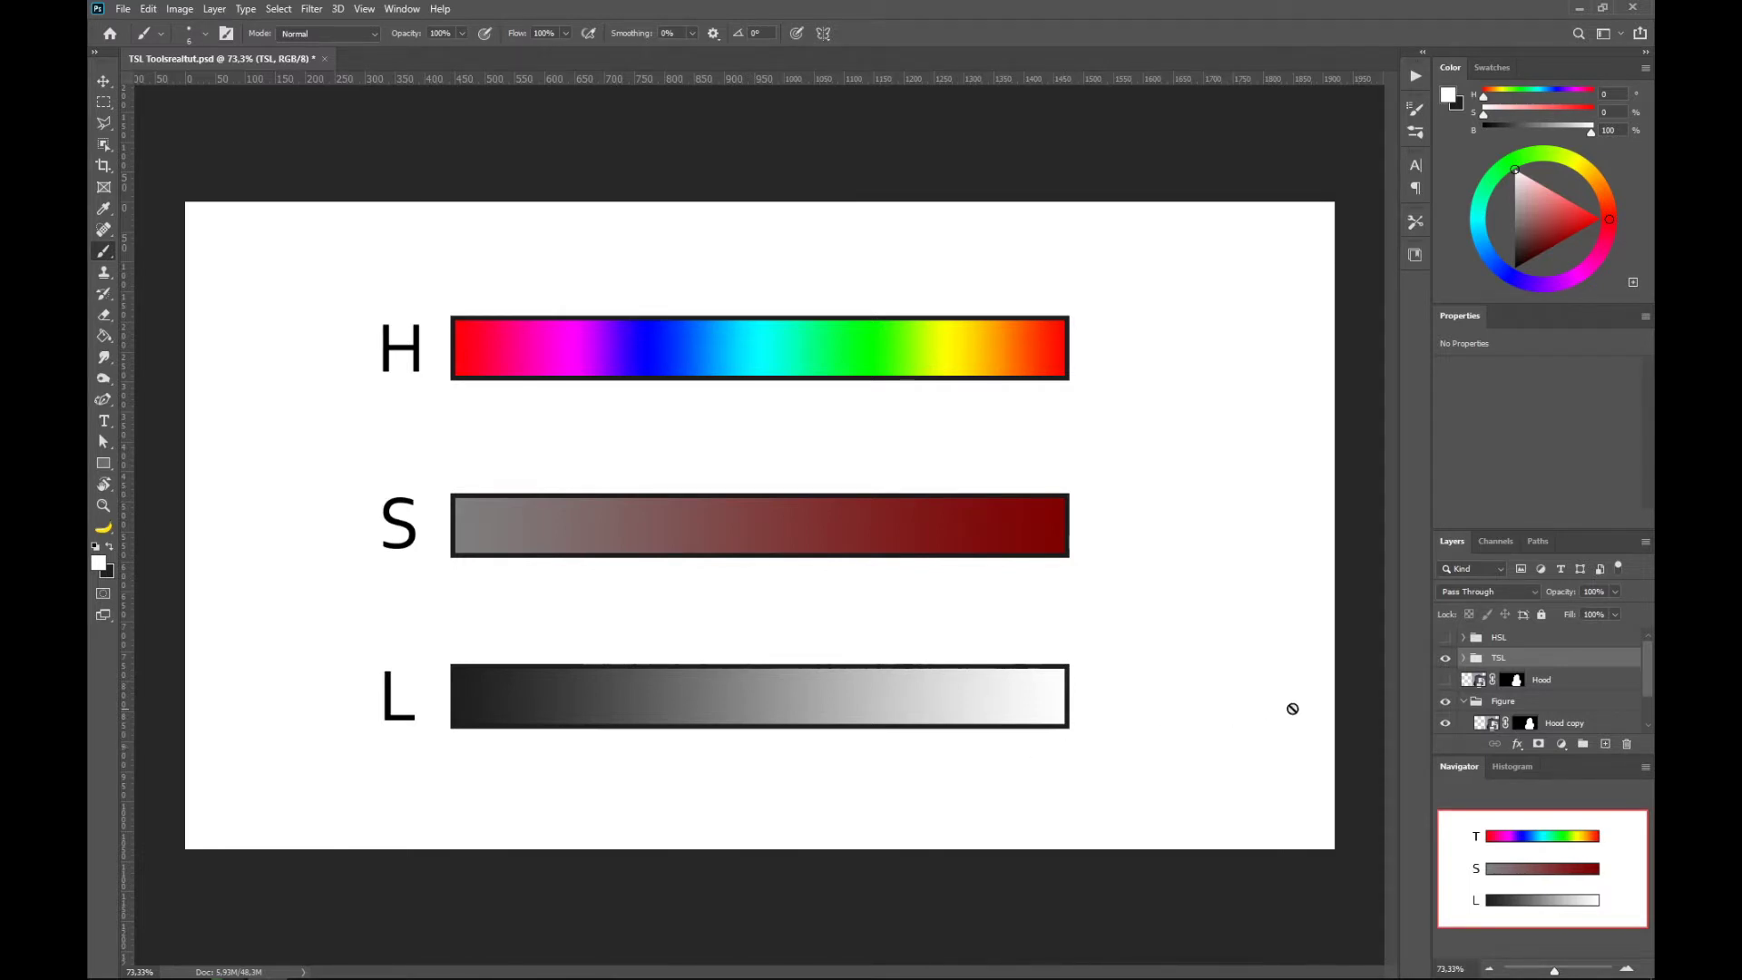
left_click(1446, 658)
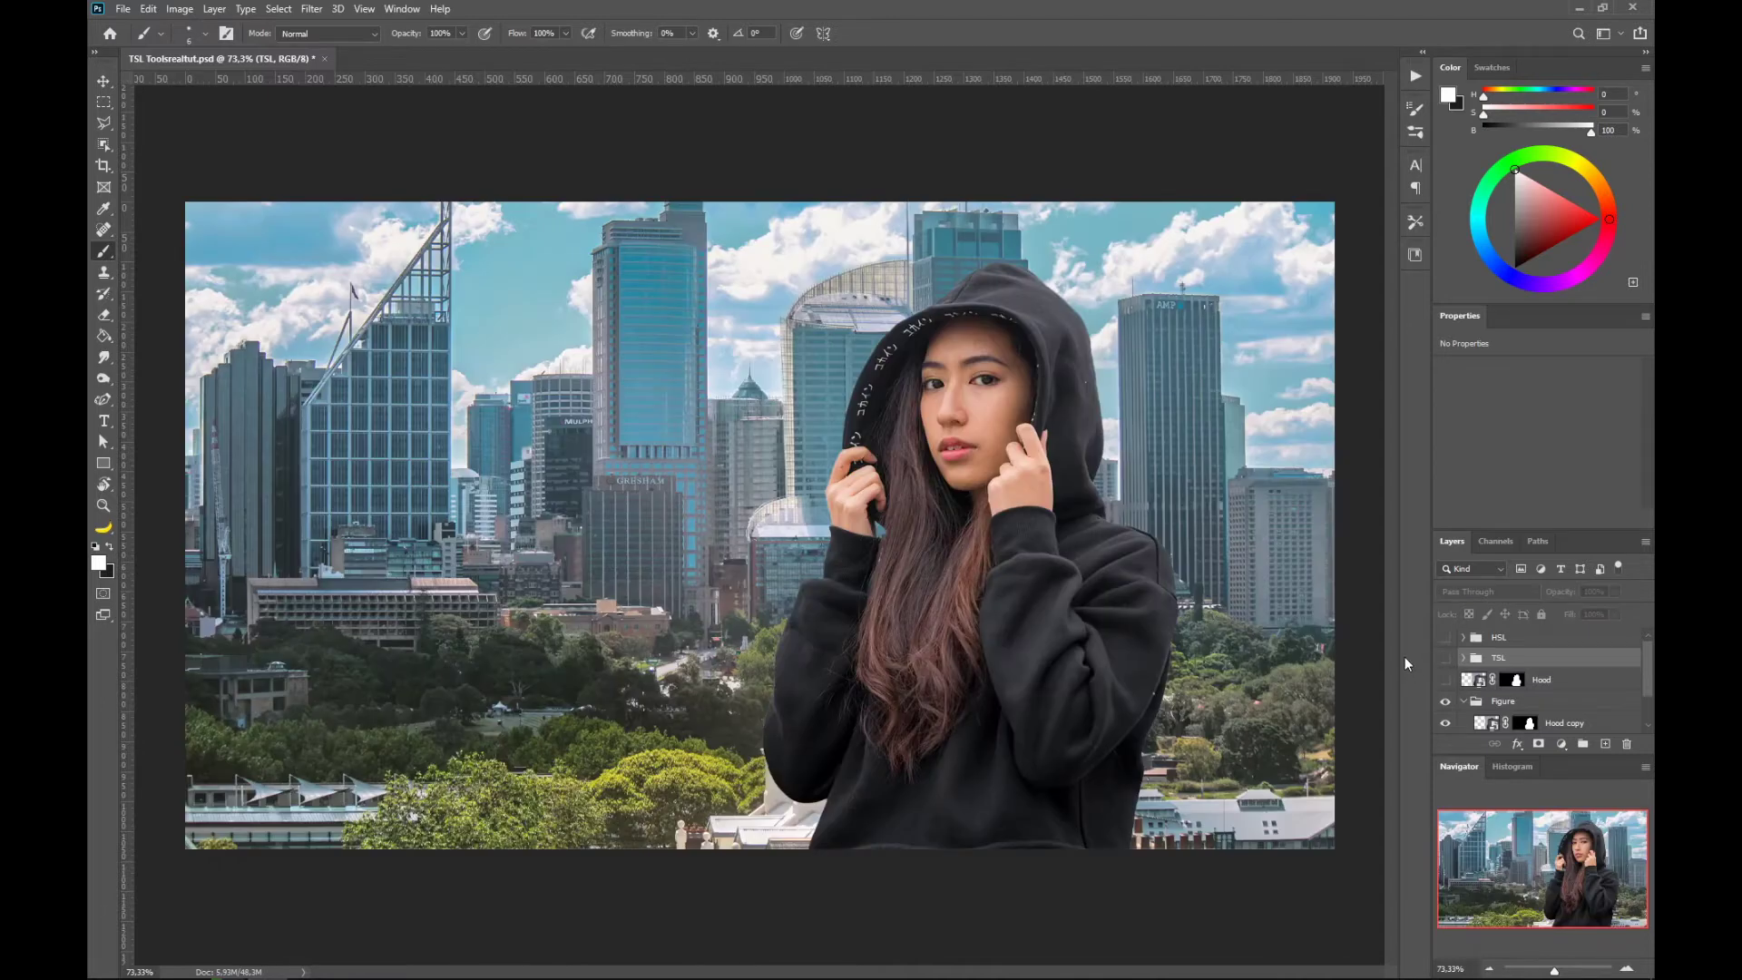
scroll(1472, 652, "down", 2)
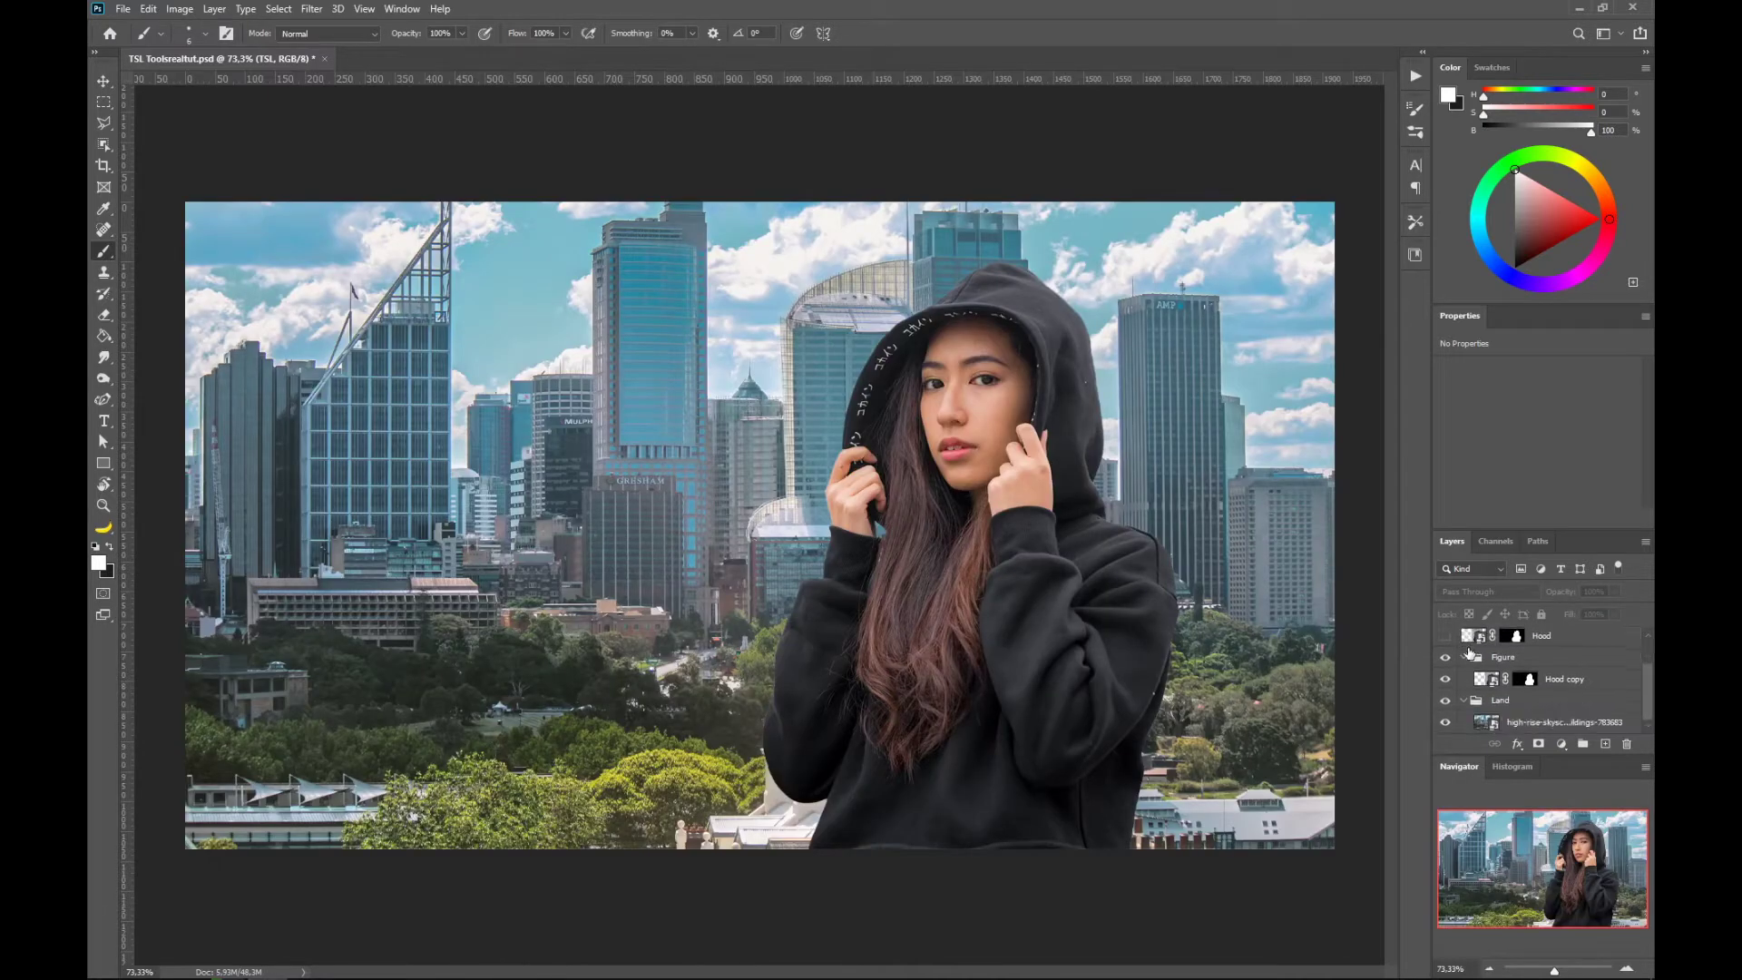
scroll(1471, 651, "up", 2)
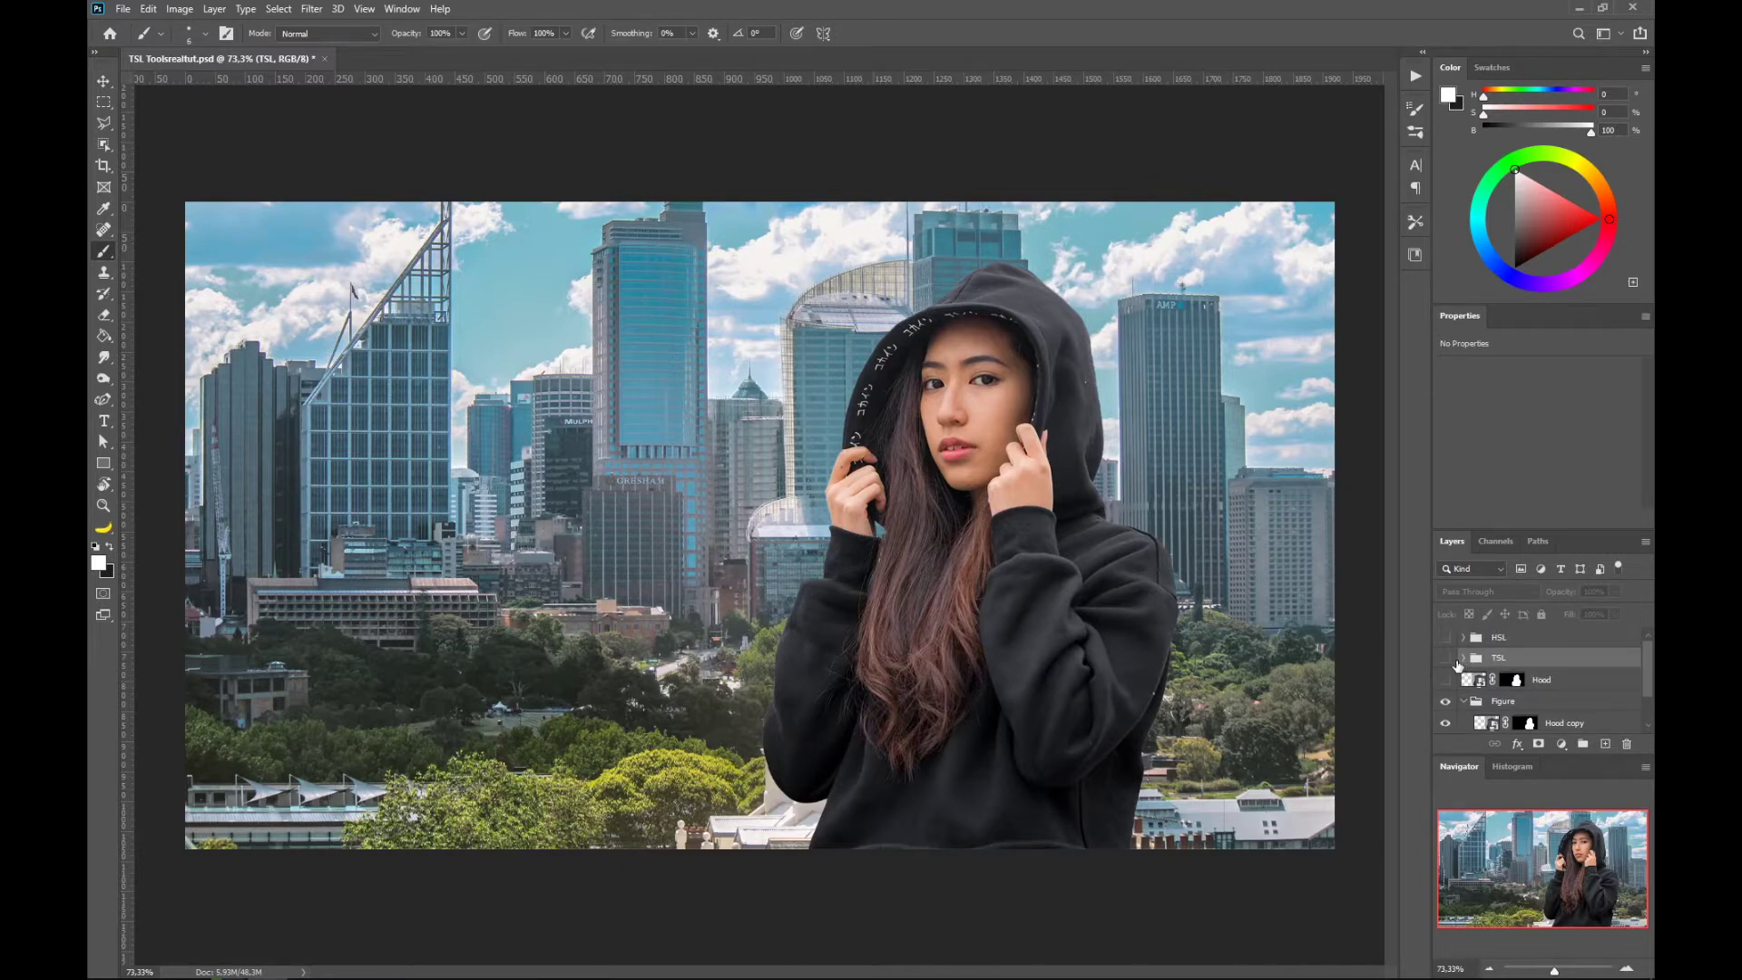
left_click(1447, 658)
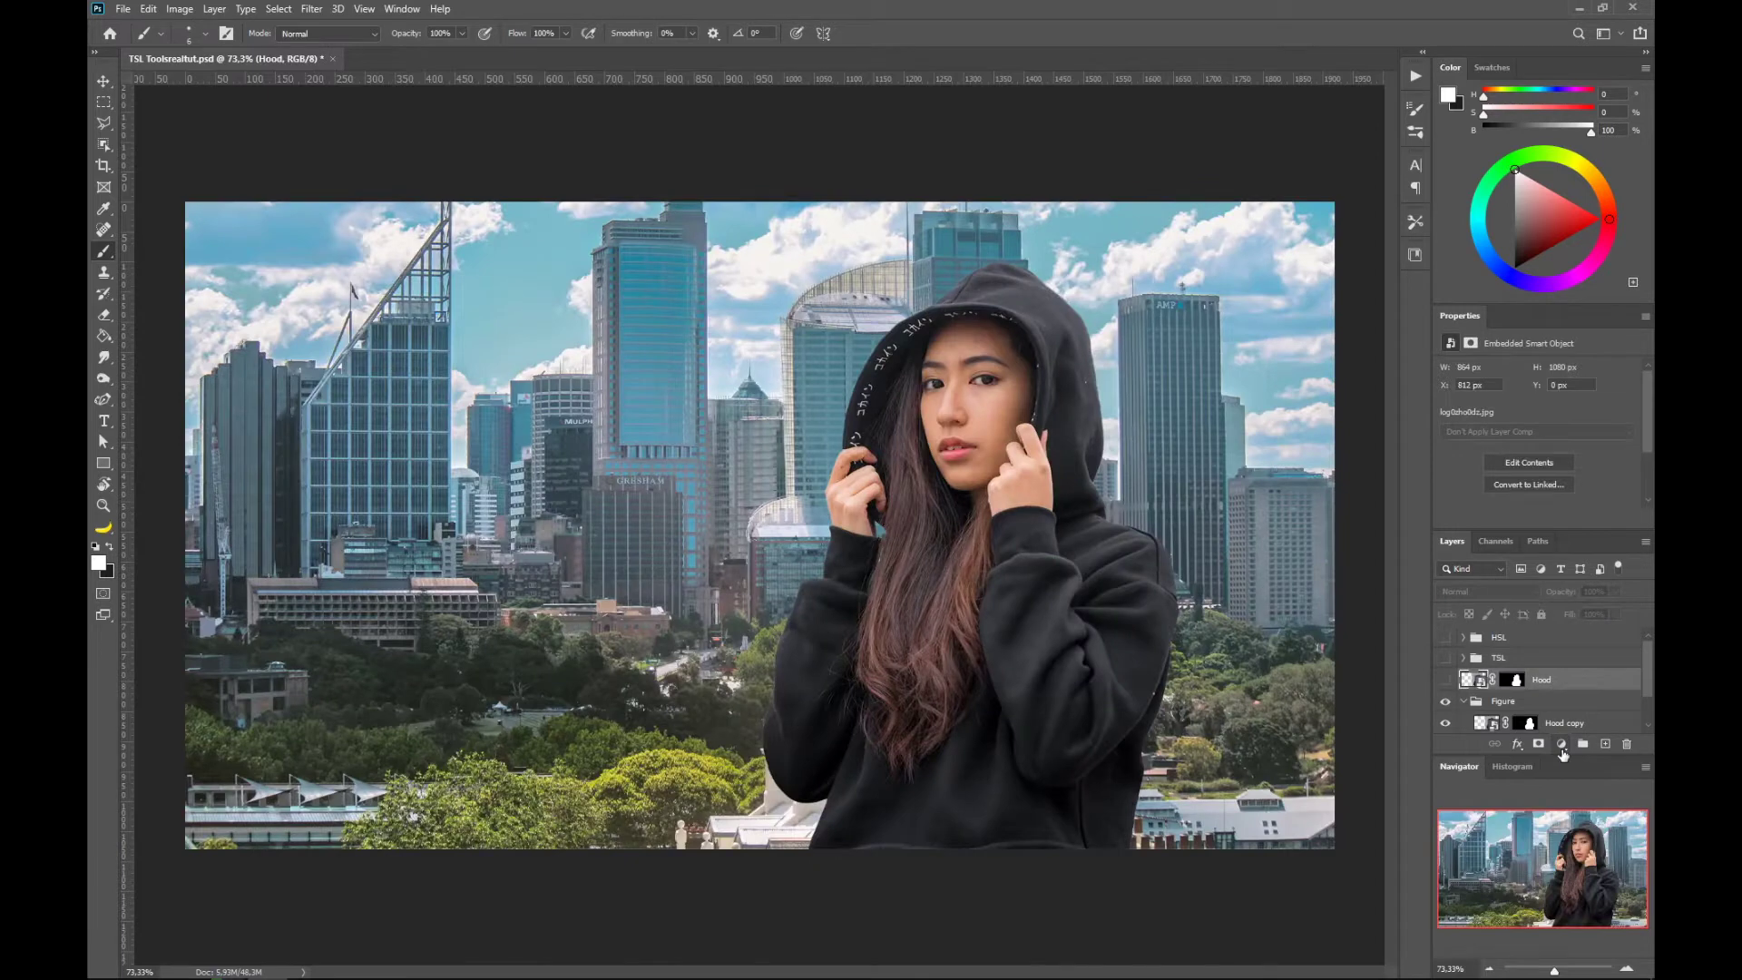
Add a Black & White adjustment layer above the Hood layer and set its blend mode to Color.
left_click(1562, 744)
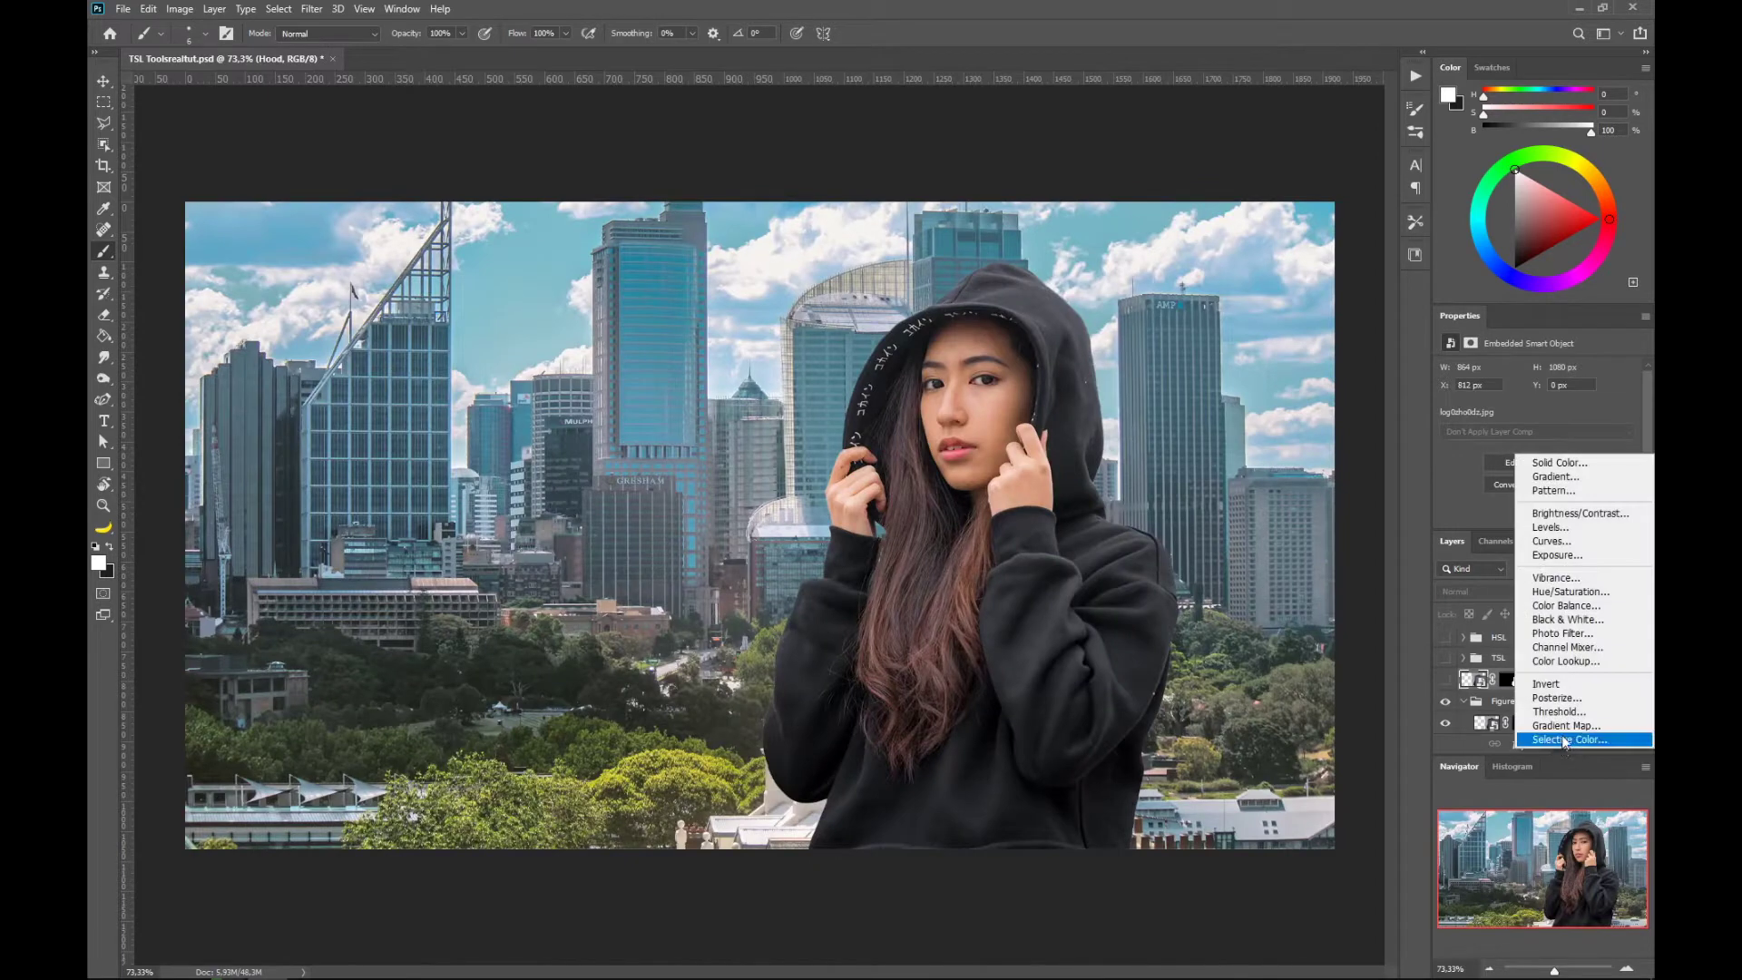
left_click(1553, 619)
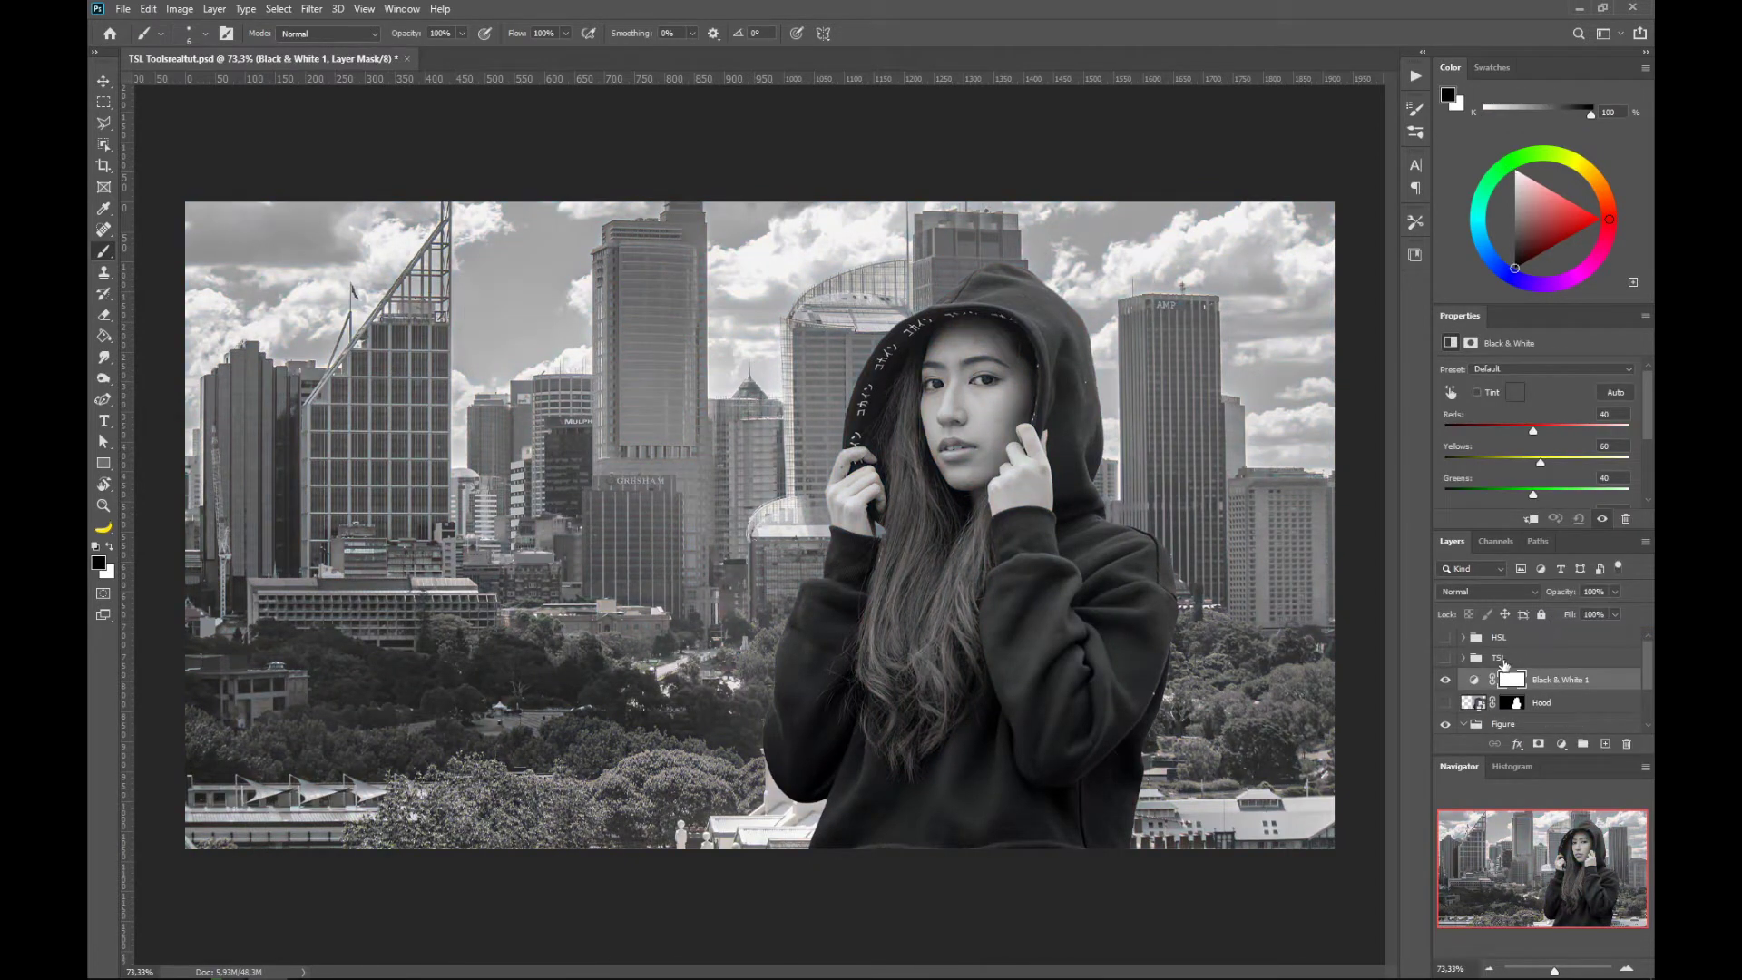
left_click(1477, 681)
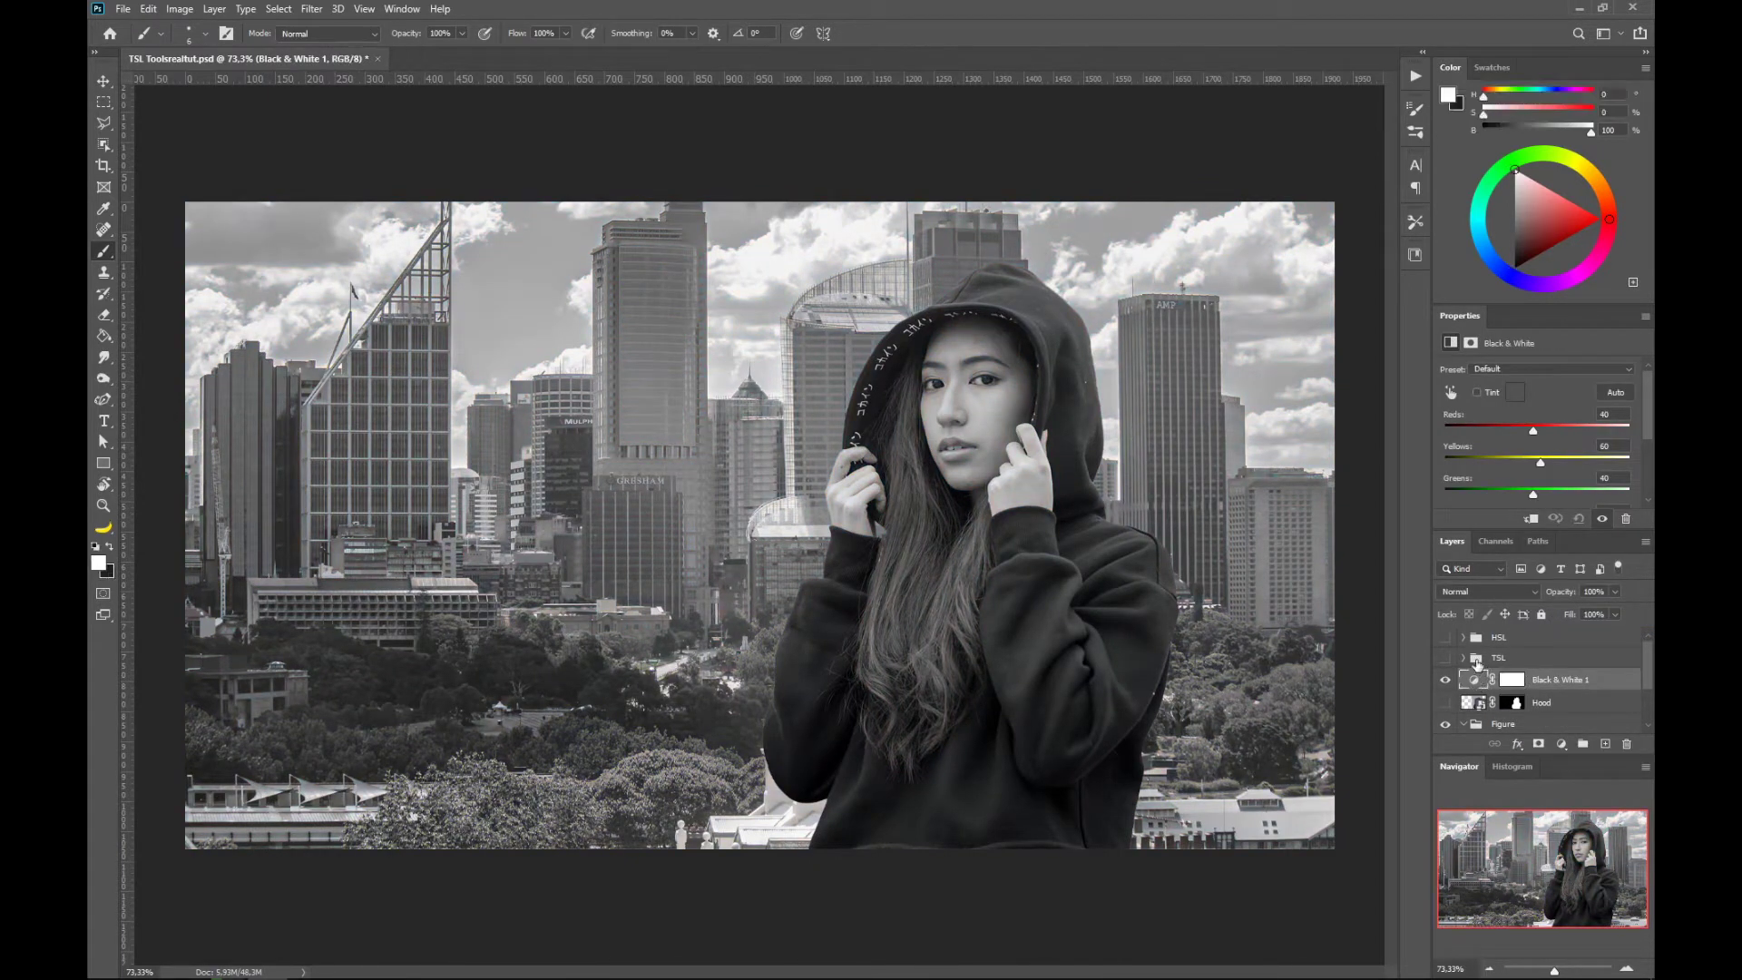
left_click(1532, 595)
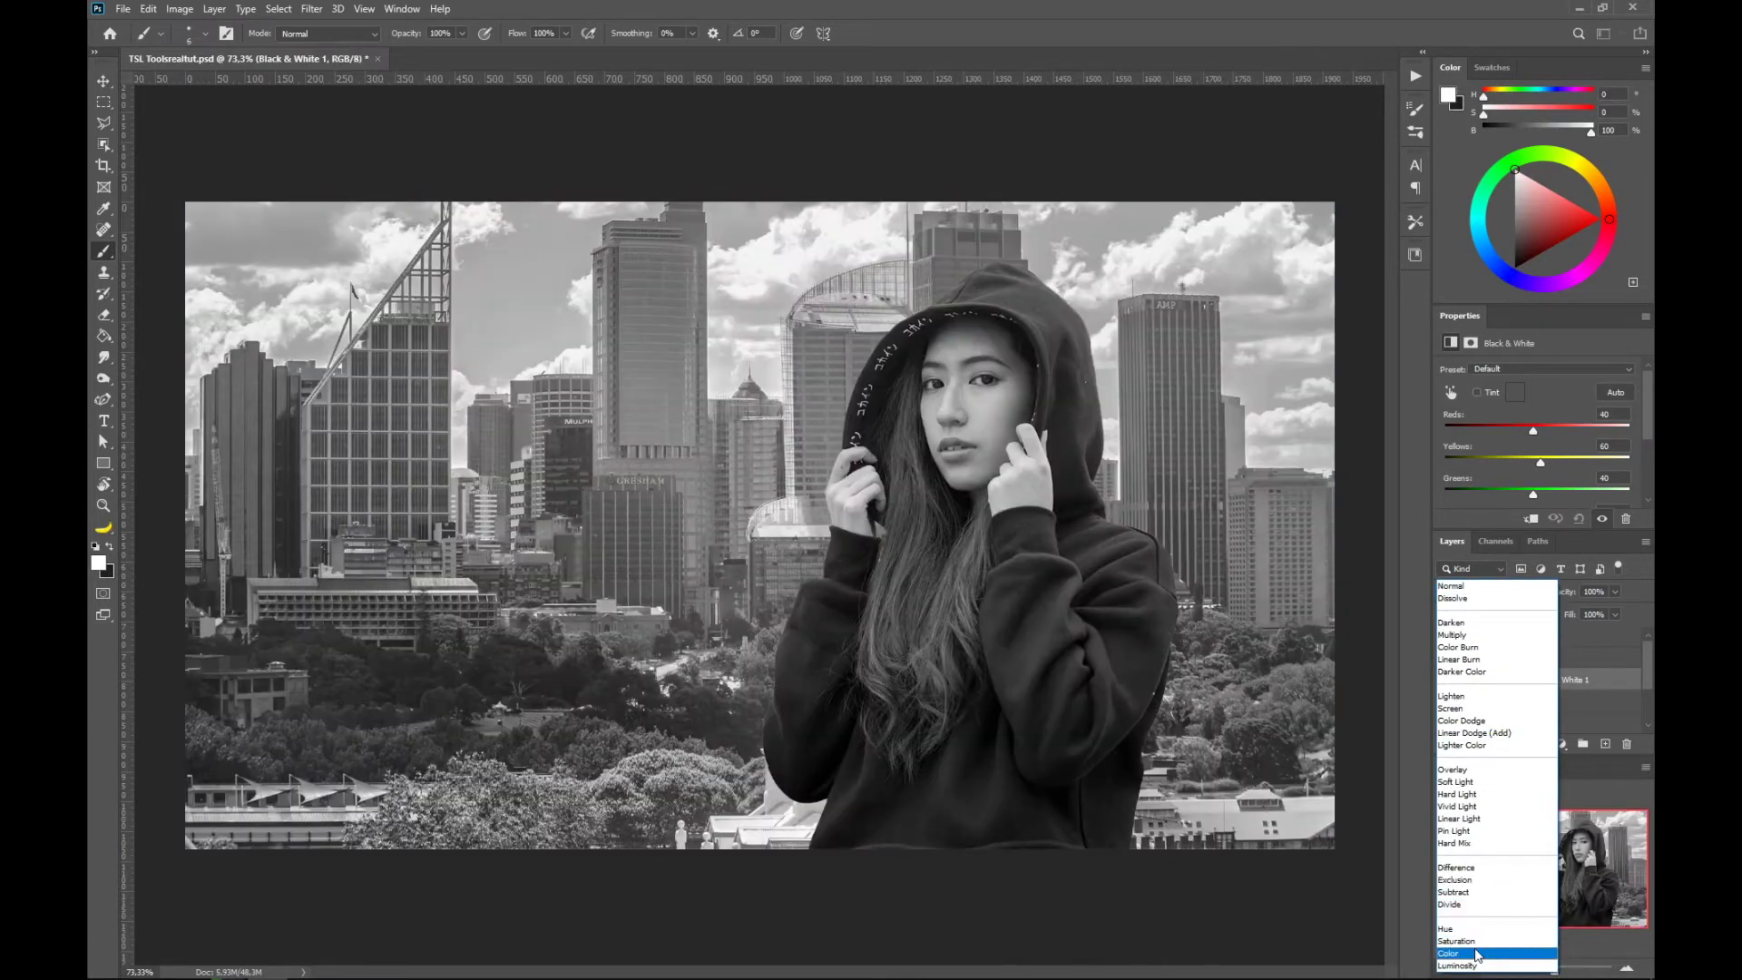
left_click(1476, 955)
Rename the Black & White adjustment layer as Luminosity.
double_click(1559, 679)
type("Luminosity")
key("Return")
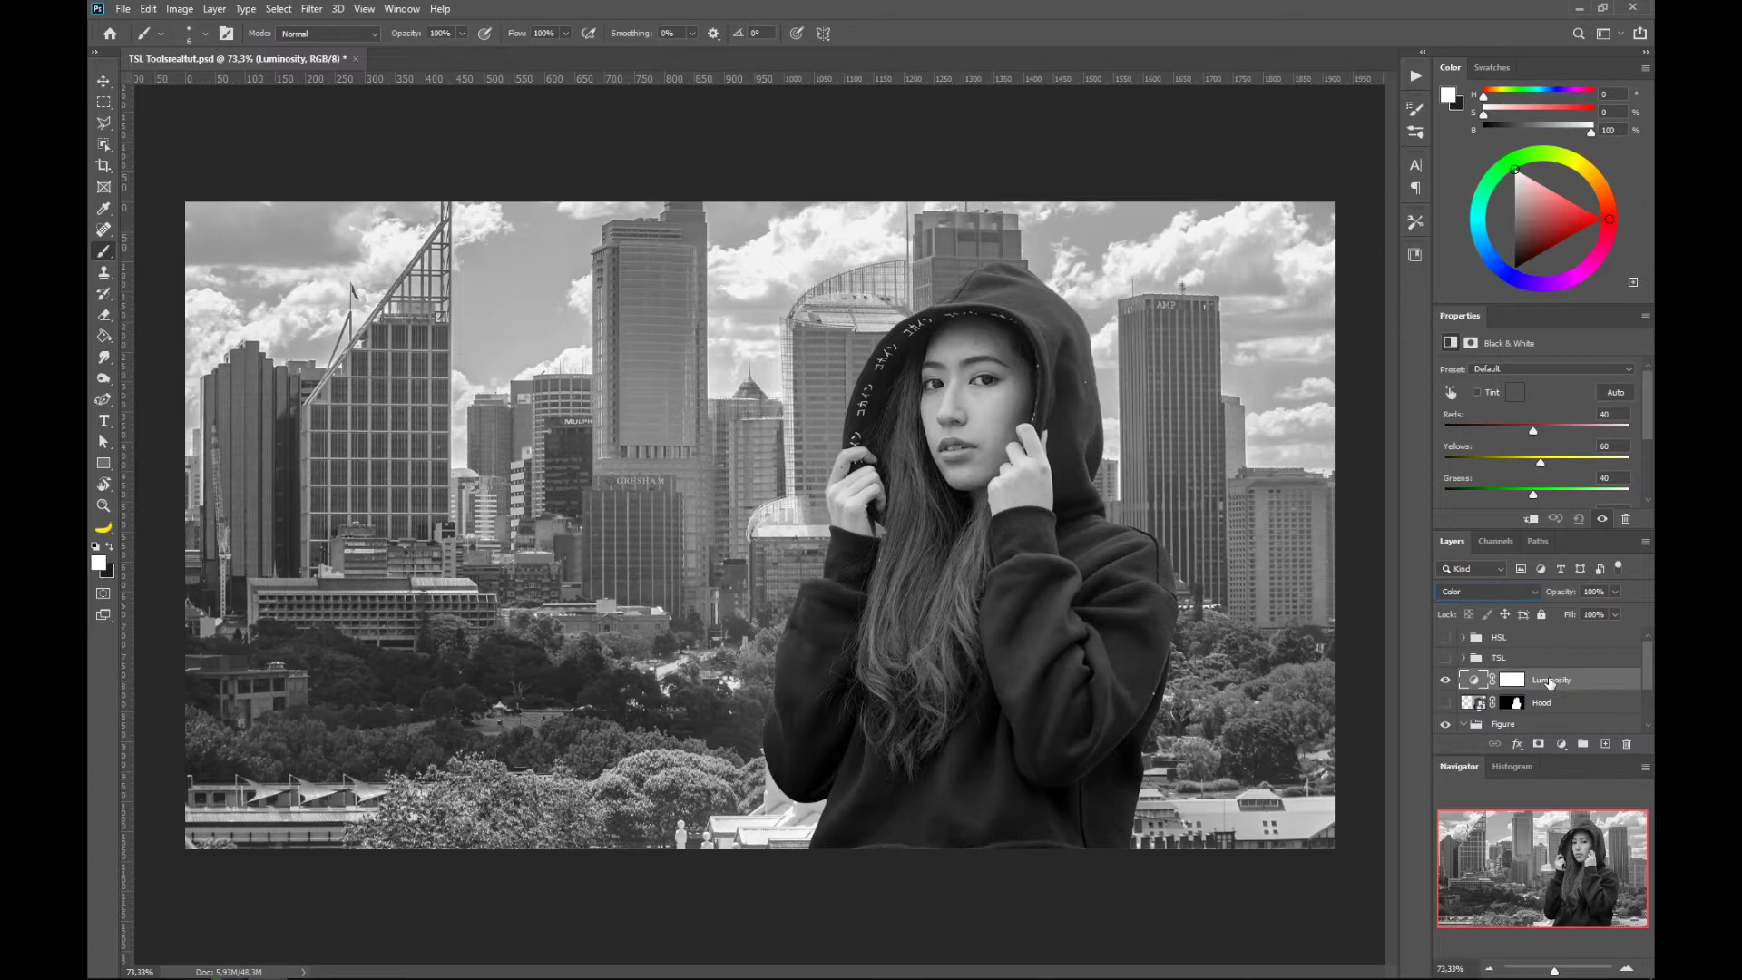
Add a Curves adjustment clipped to the Hood copy layer in the Figure group, with its blend mode set to Luminosity.
scroll(1550, 682, "down", 3)
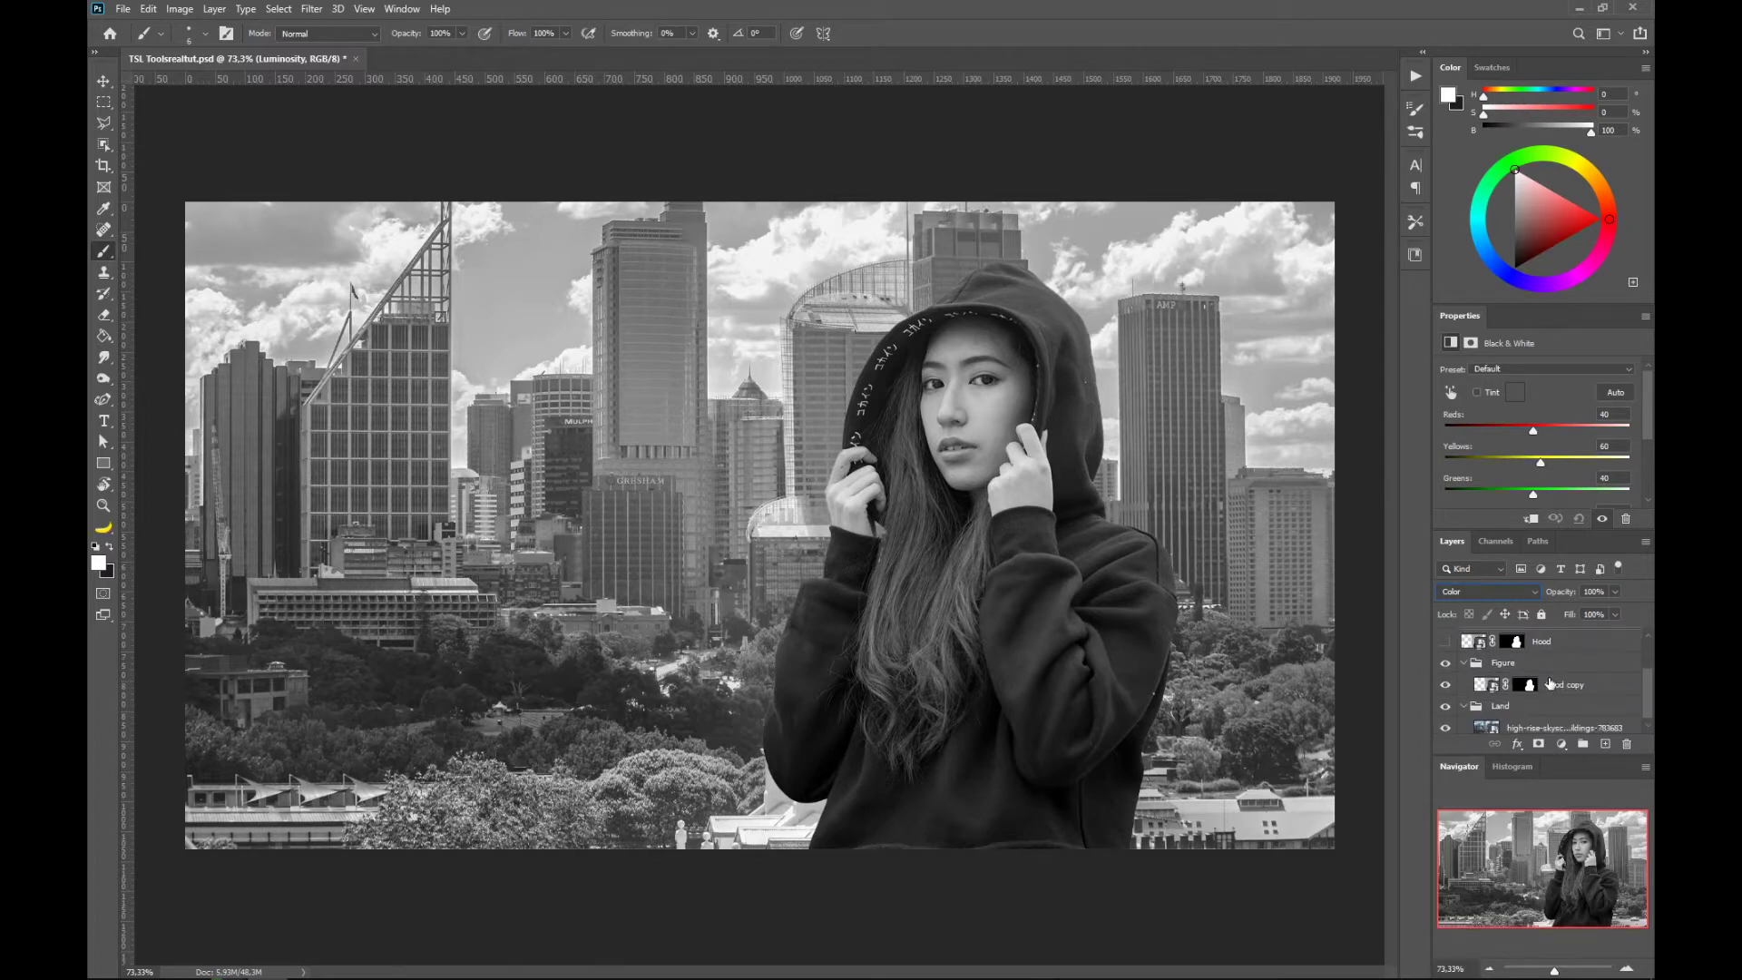
left_click(1489, 689)
left_click(1561, 745)
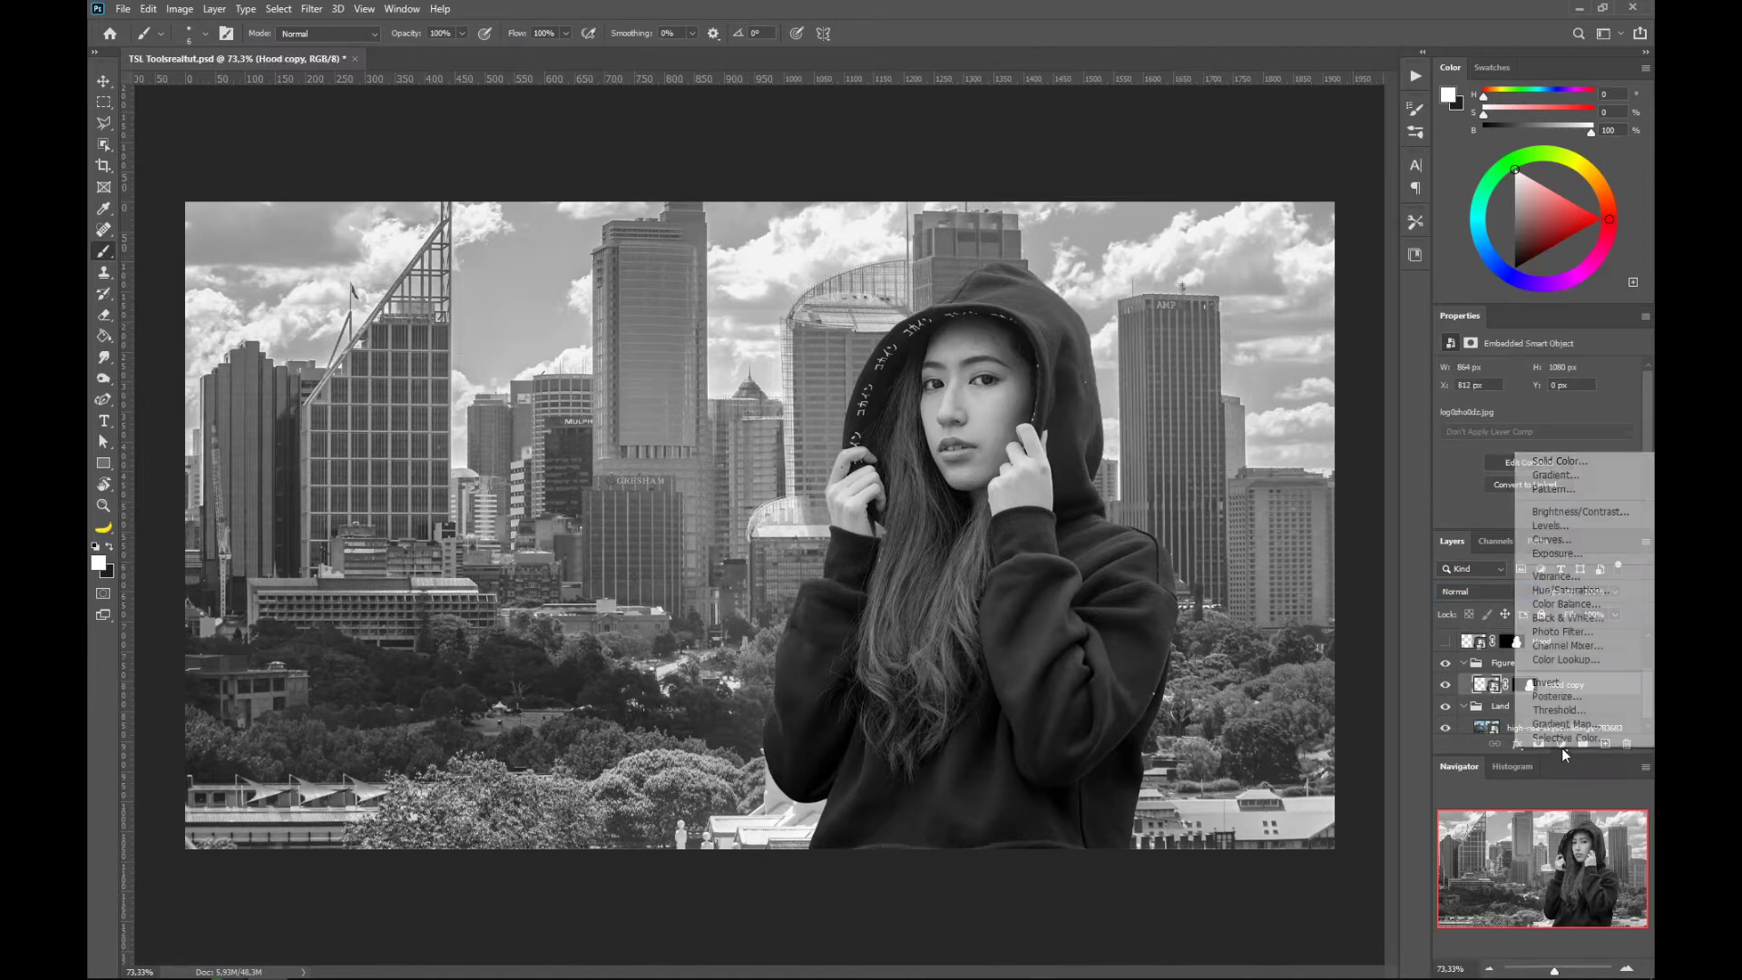
left_click(1552, 540)
left_click_drag(1553, 530, 1552, 589)
key("ctrl+alt+g")
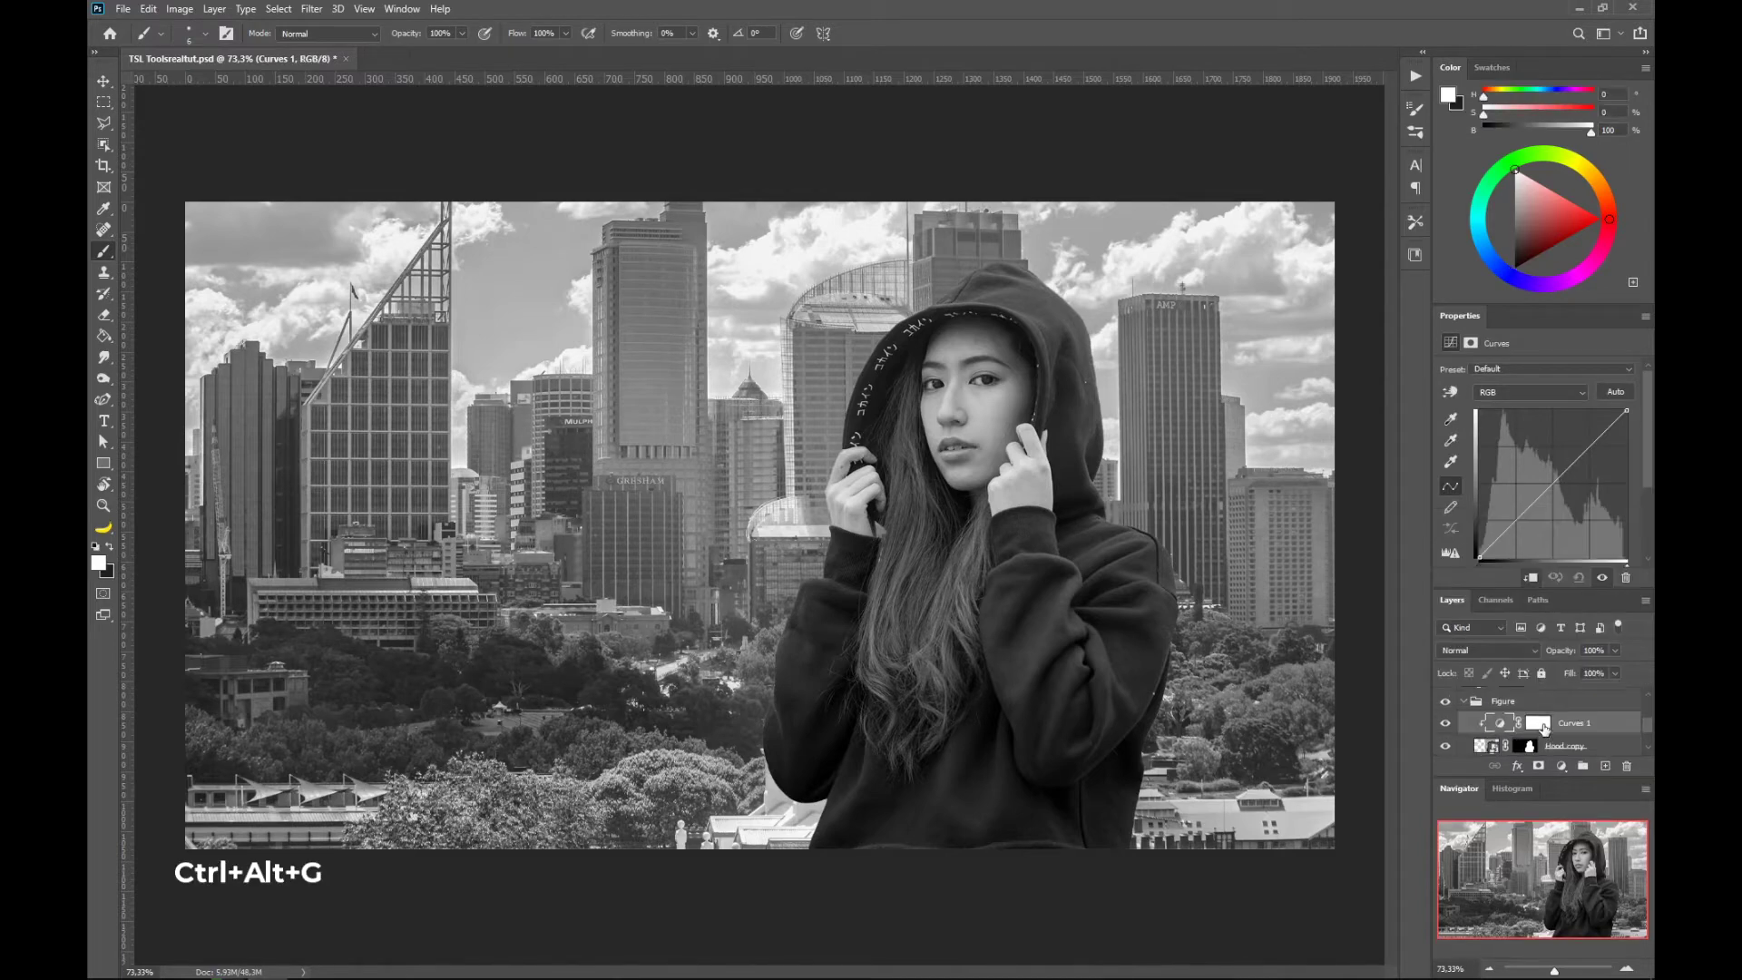
key("shift+alt+y")
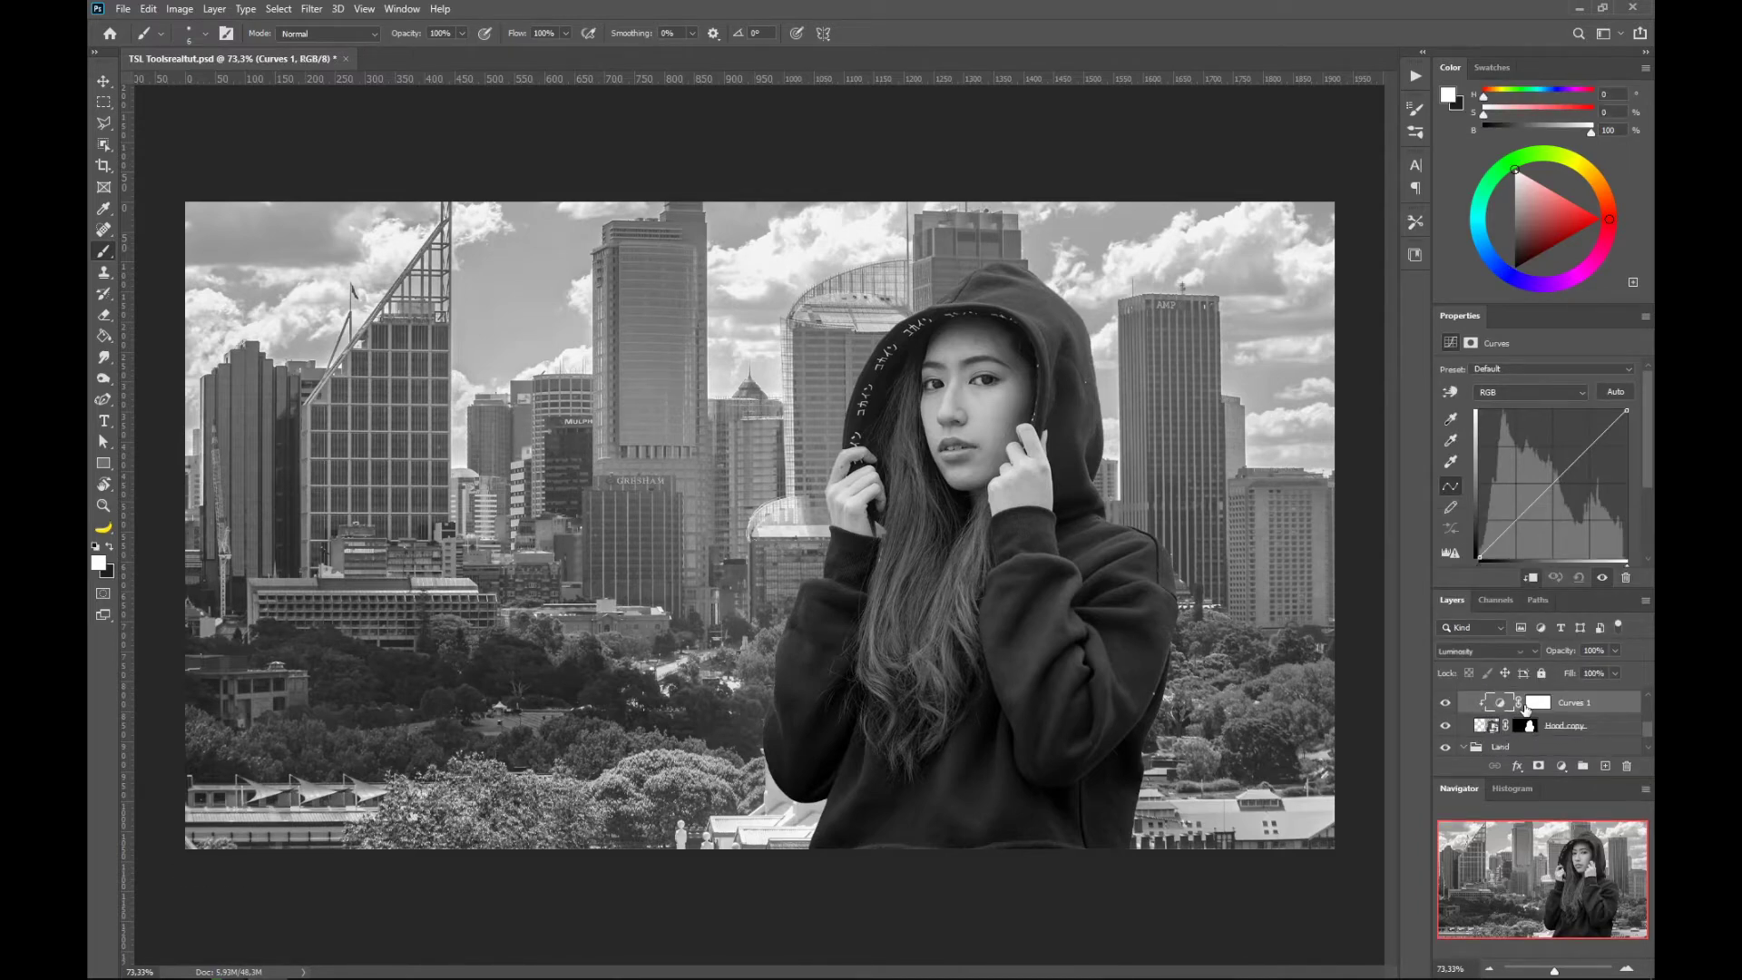
Raise the curve's black point to output 29 and lower its white point to output 241.
scroll(1648, 454, "down", 2)
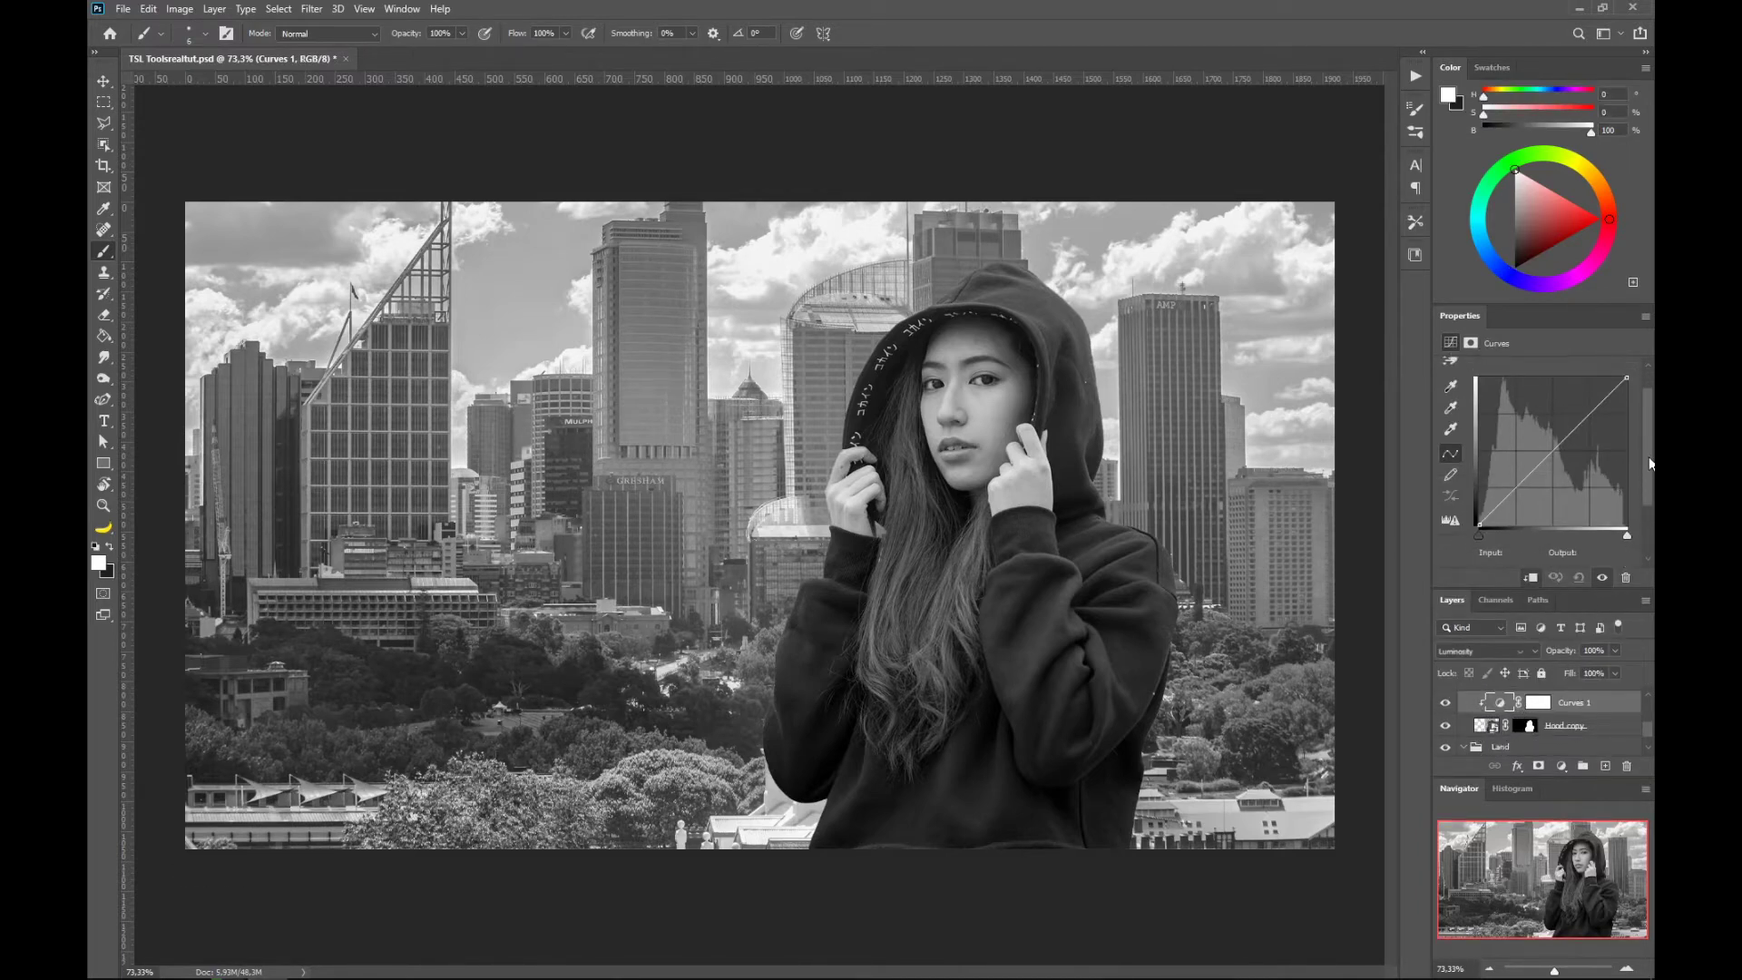
scroll(1648, 454, "up", 1)
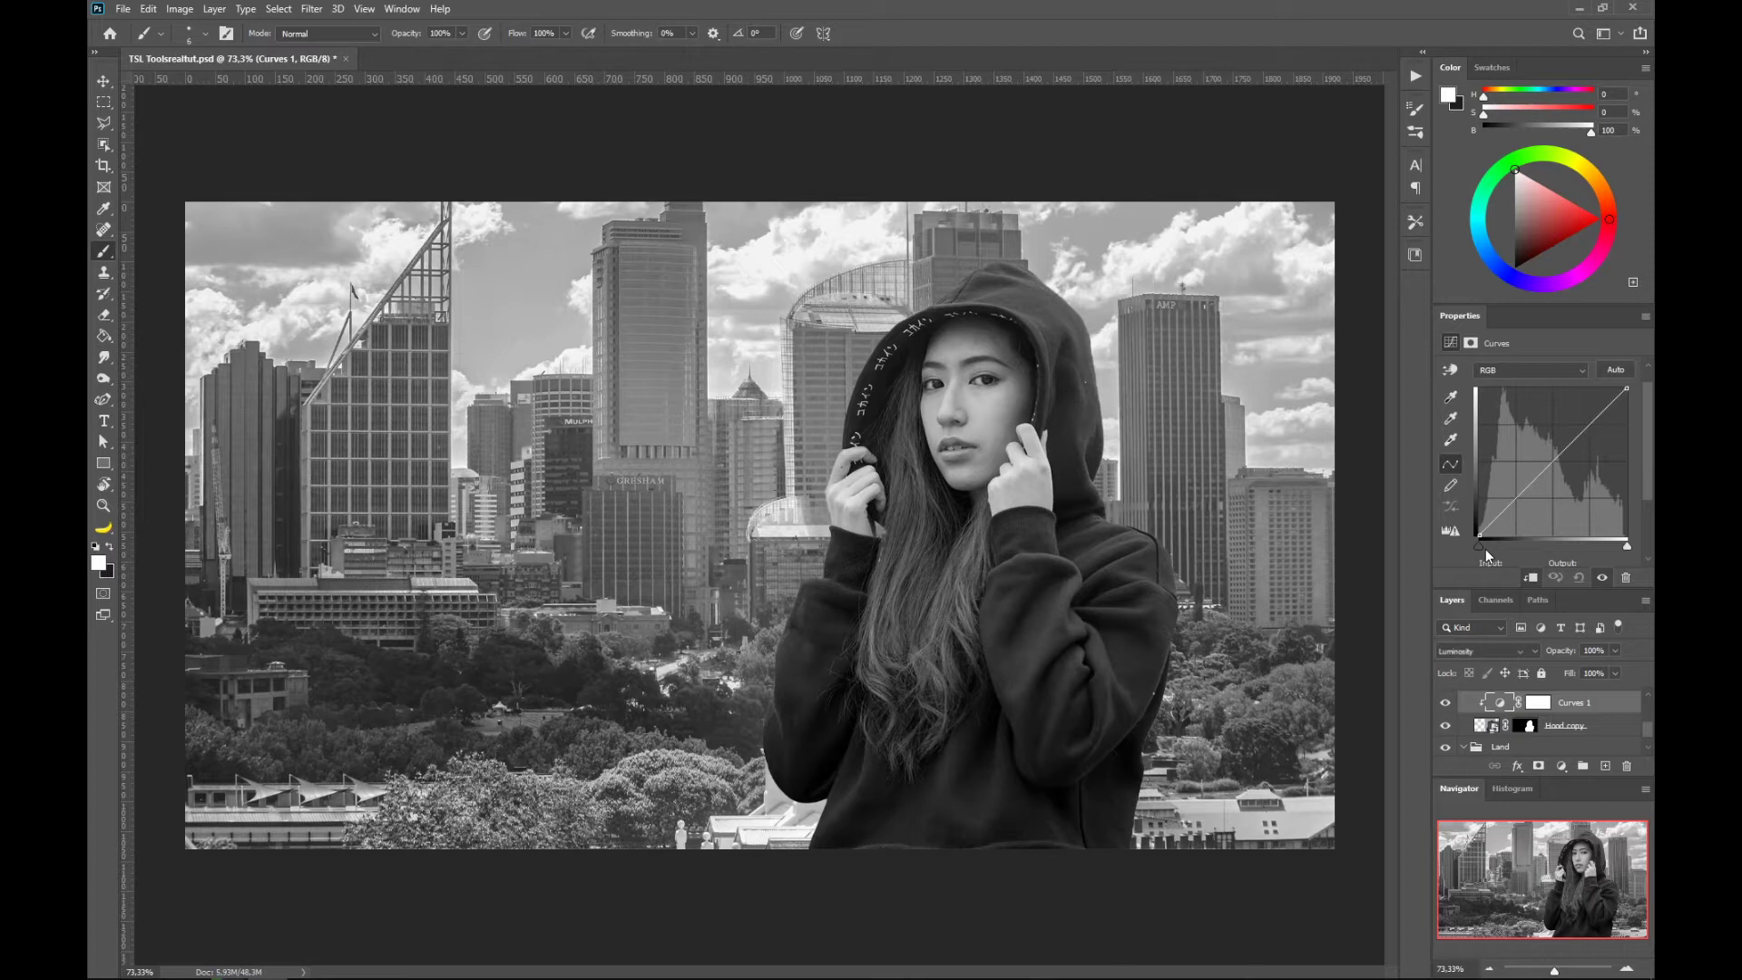
left_click_drag(1476, 531, 1469, 519)
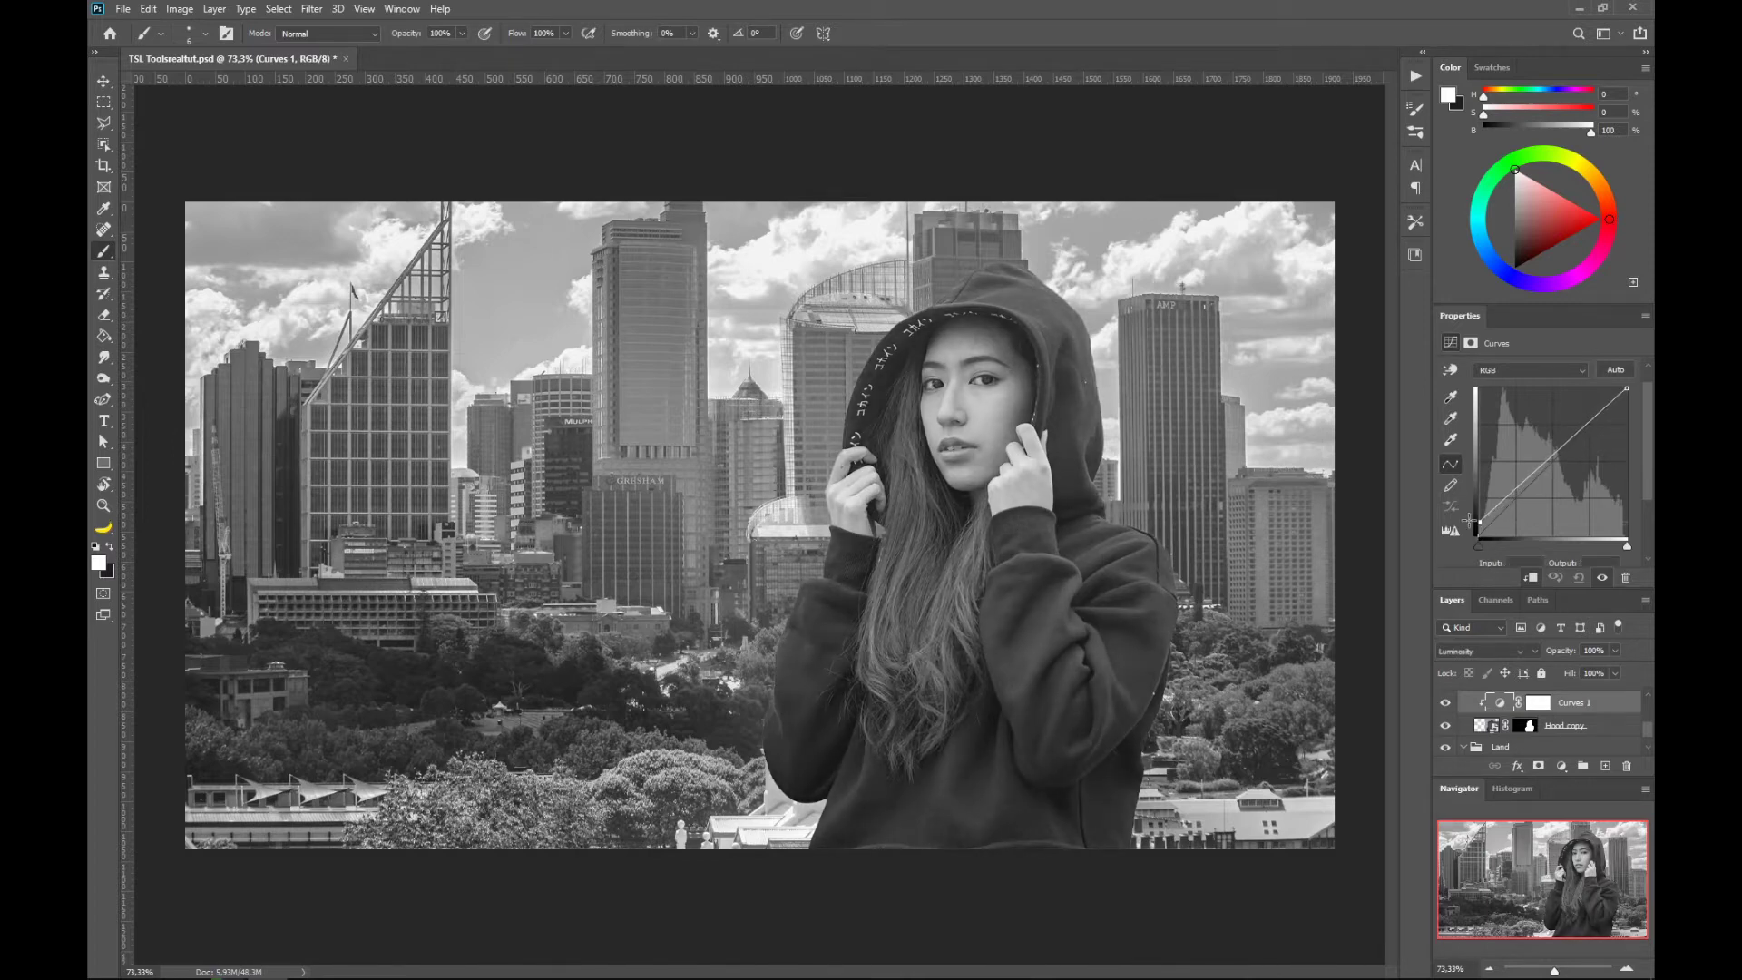
scroll(1470, 520, "down", 1)
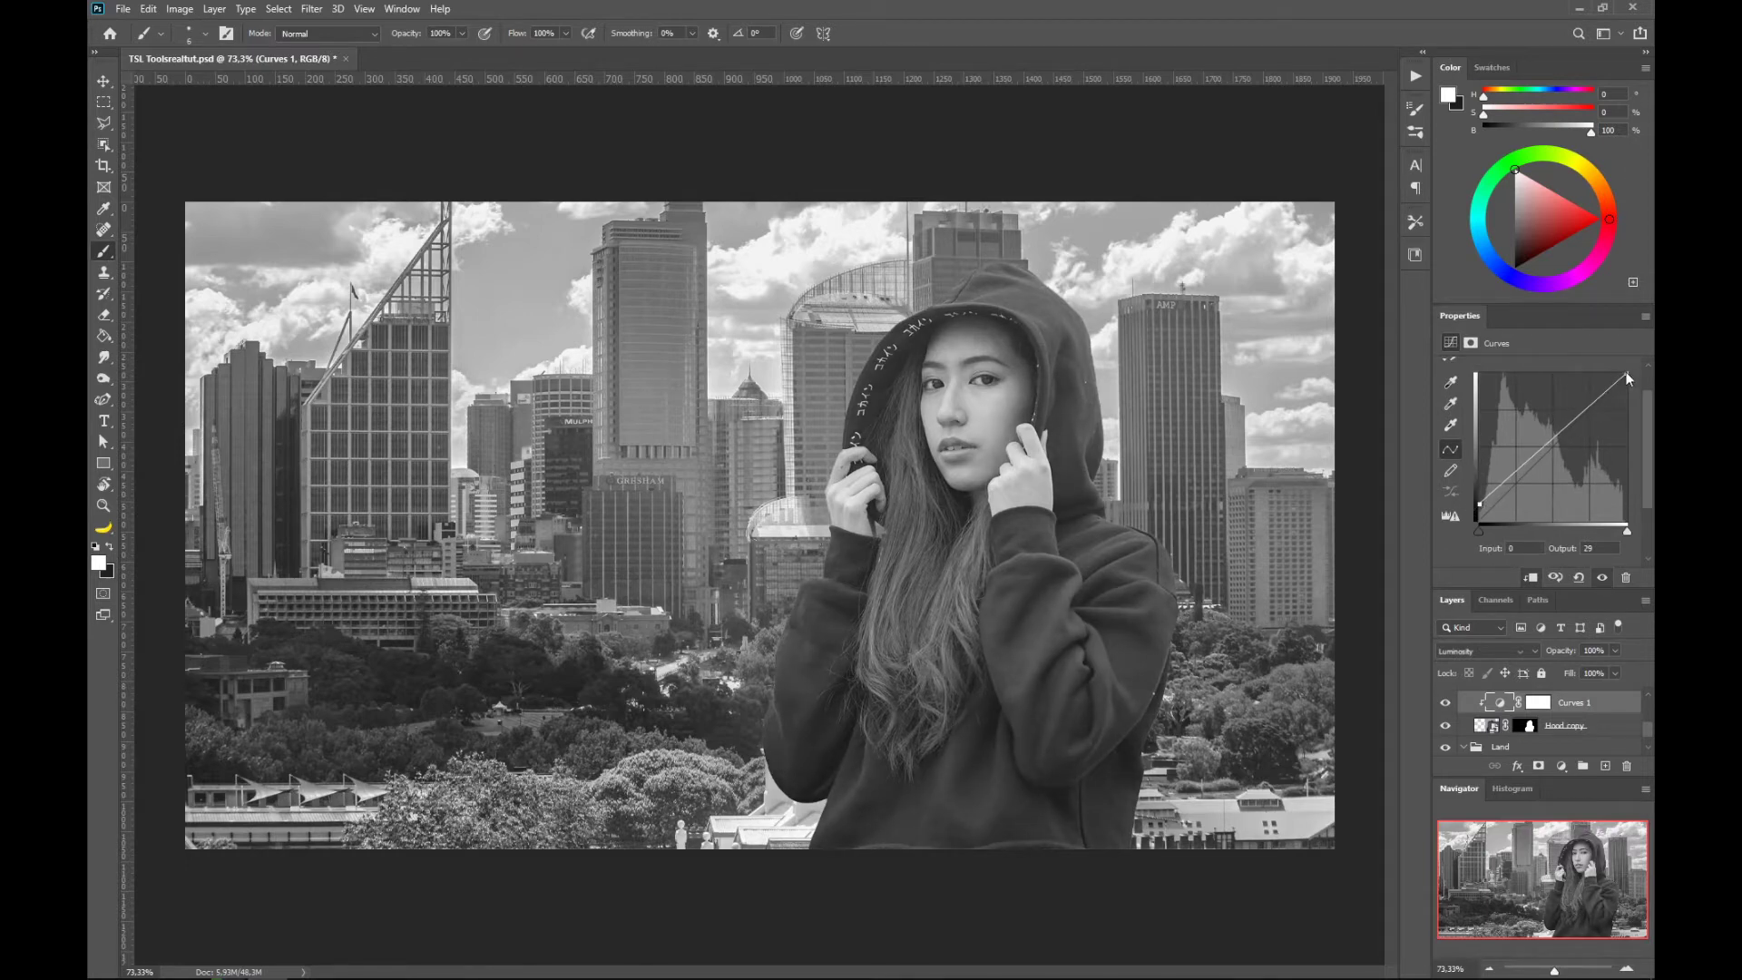
left_click_drag(1629, 379, 1630, 380)
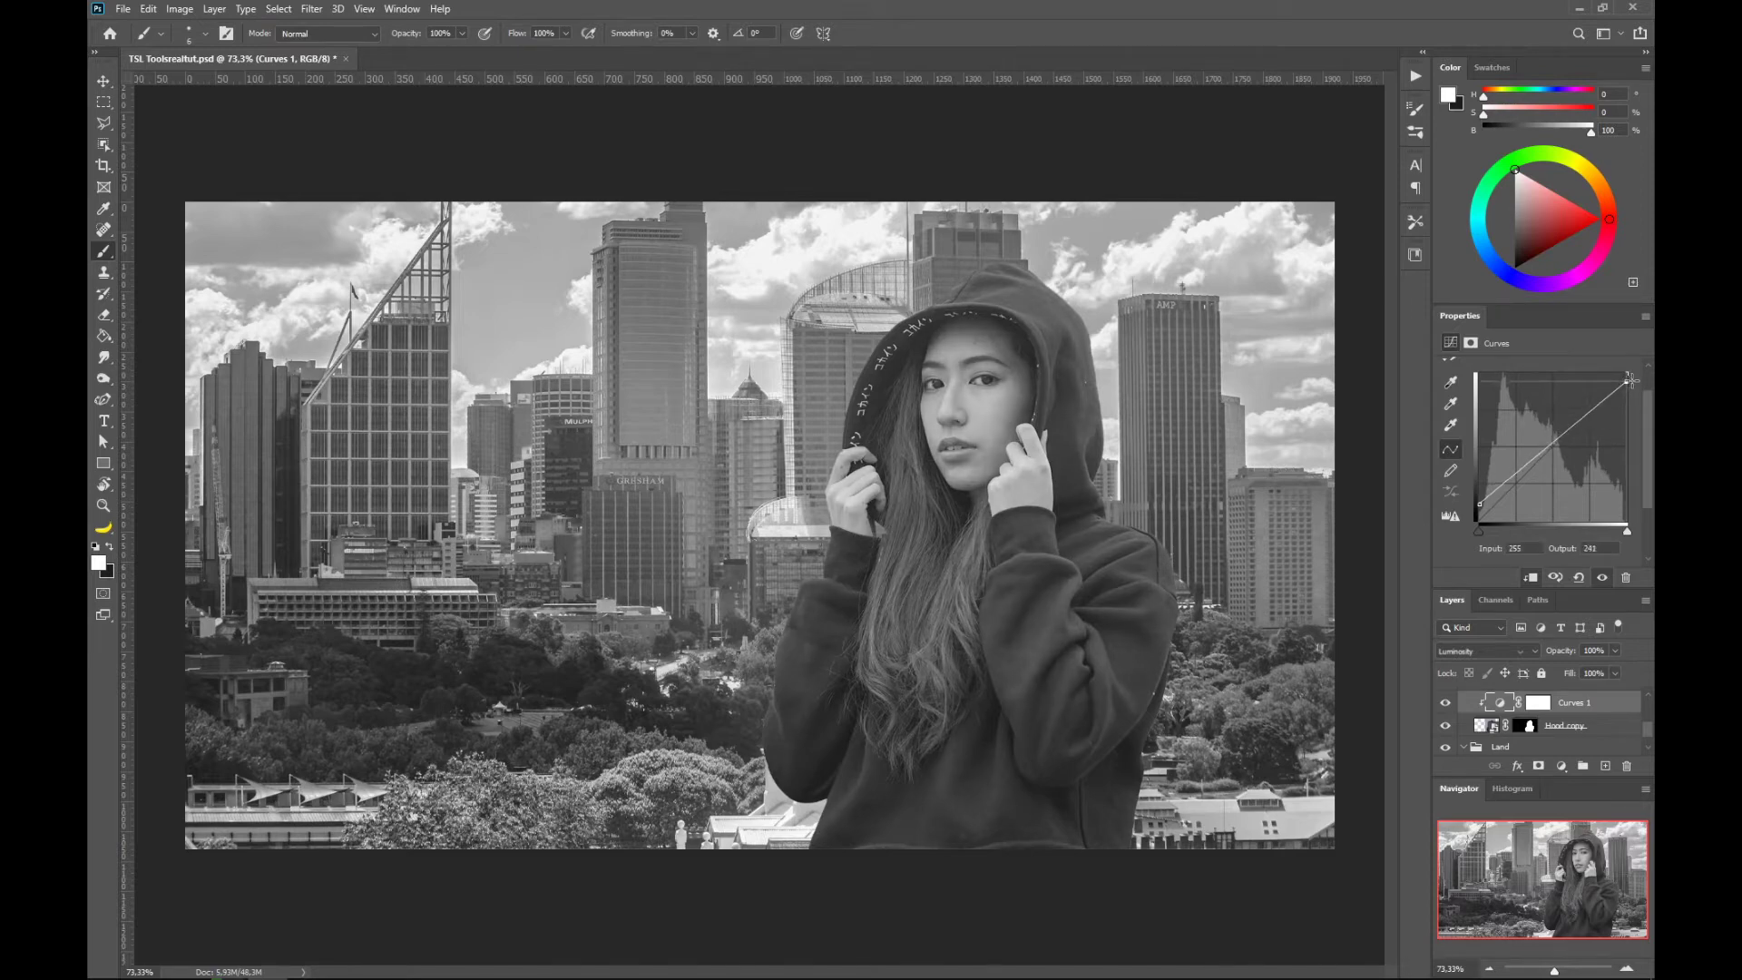
Add a shadow point at input 72, output 68 and a highlight point at input 170, output 180 to the curve.
left_click_drag(1520, 472, 1522, 481)
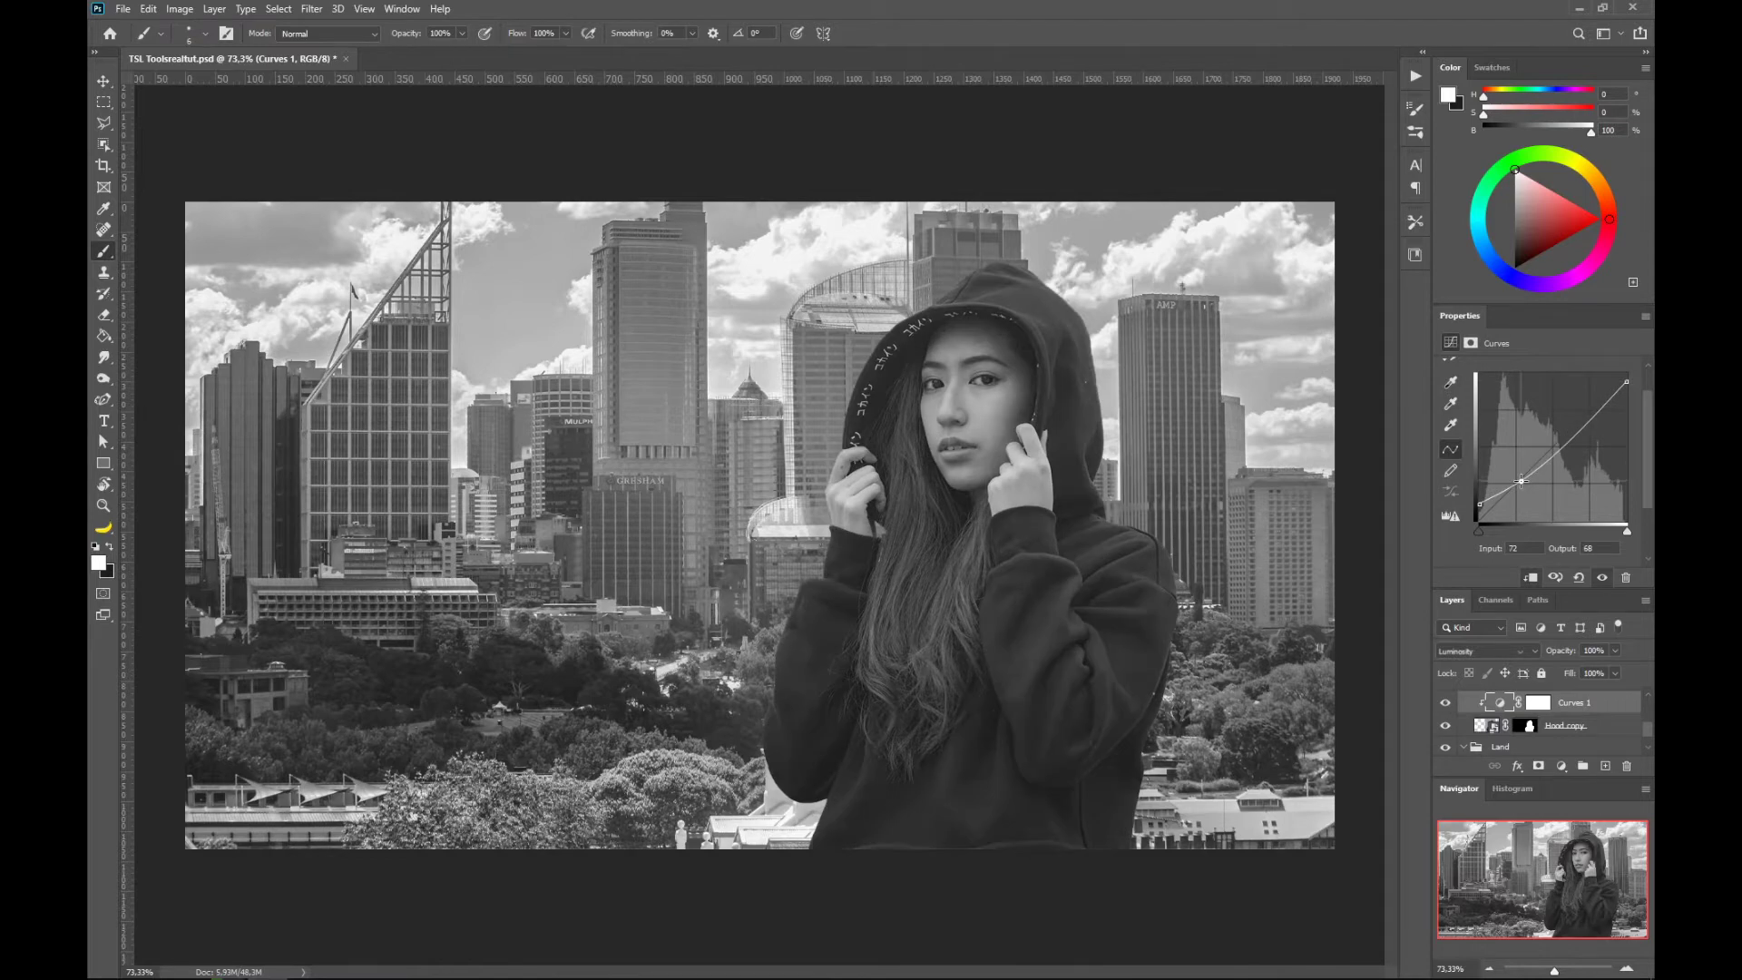
left_click(1579, 419)
left_click_drag(1579, 418, 1578, 416)
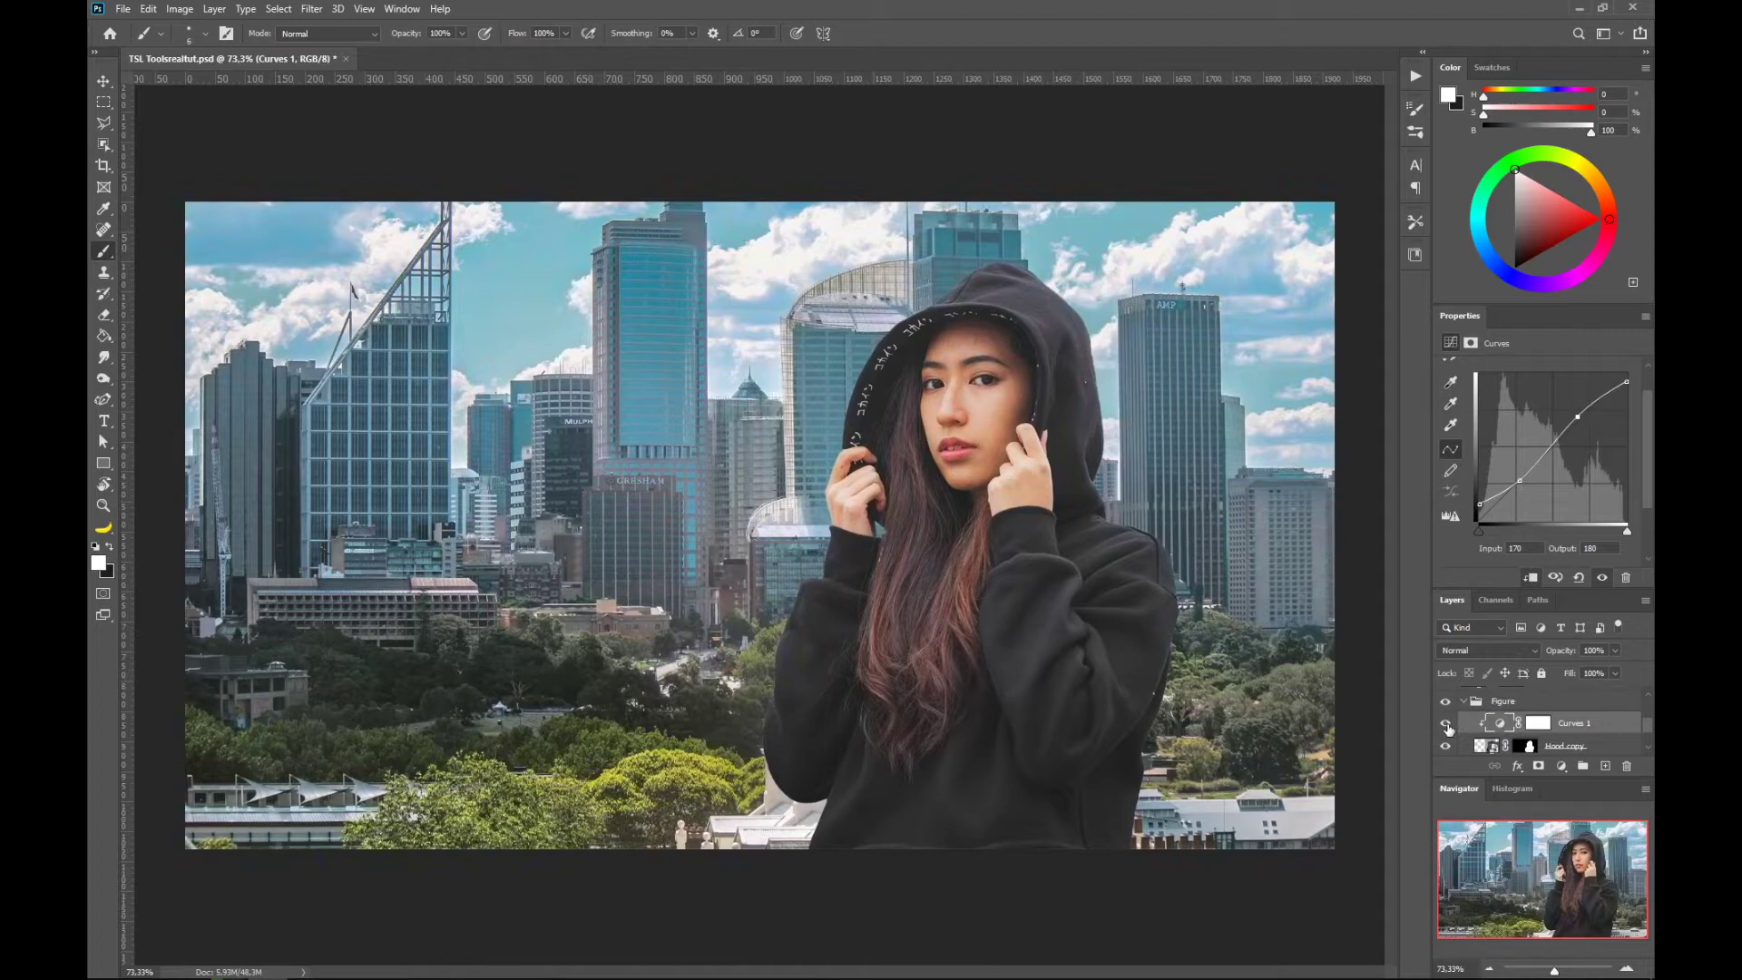
Compare the figure with and without the Curves adjustment by toggling the adjustment layer's visibility.
left_click(1447, 726)
left_click(1448, 726)
left_click(1448, 726)
left_click(1447, 726)
Briefly show the TSL group's chart again to review the saturation scale.
scroll(1448, 728, "up", 3)
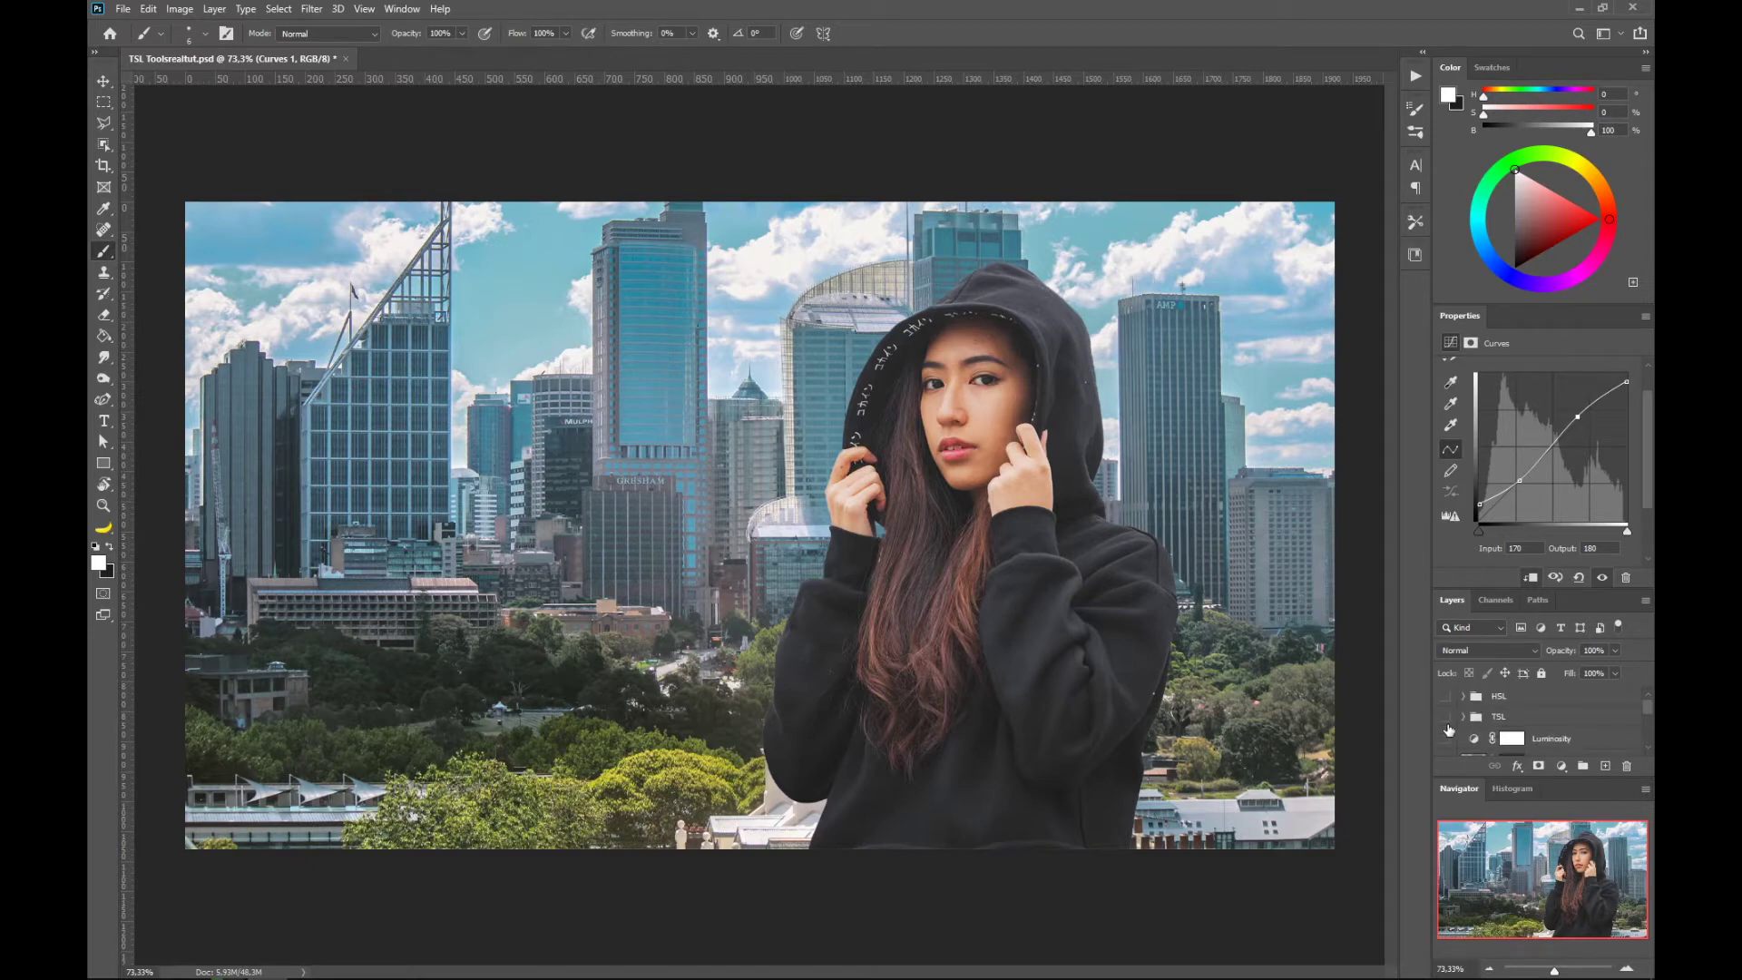
left_click(1446, 717)
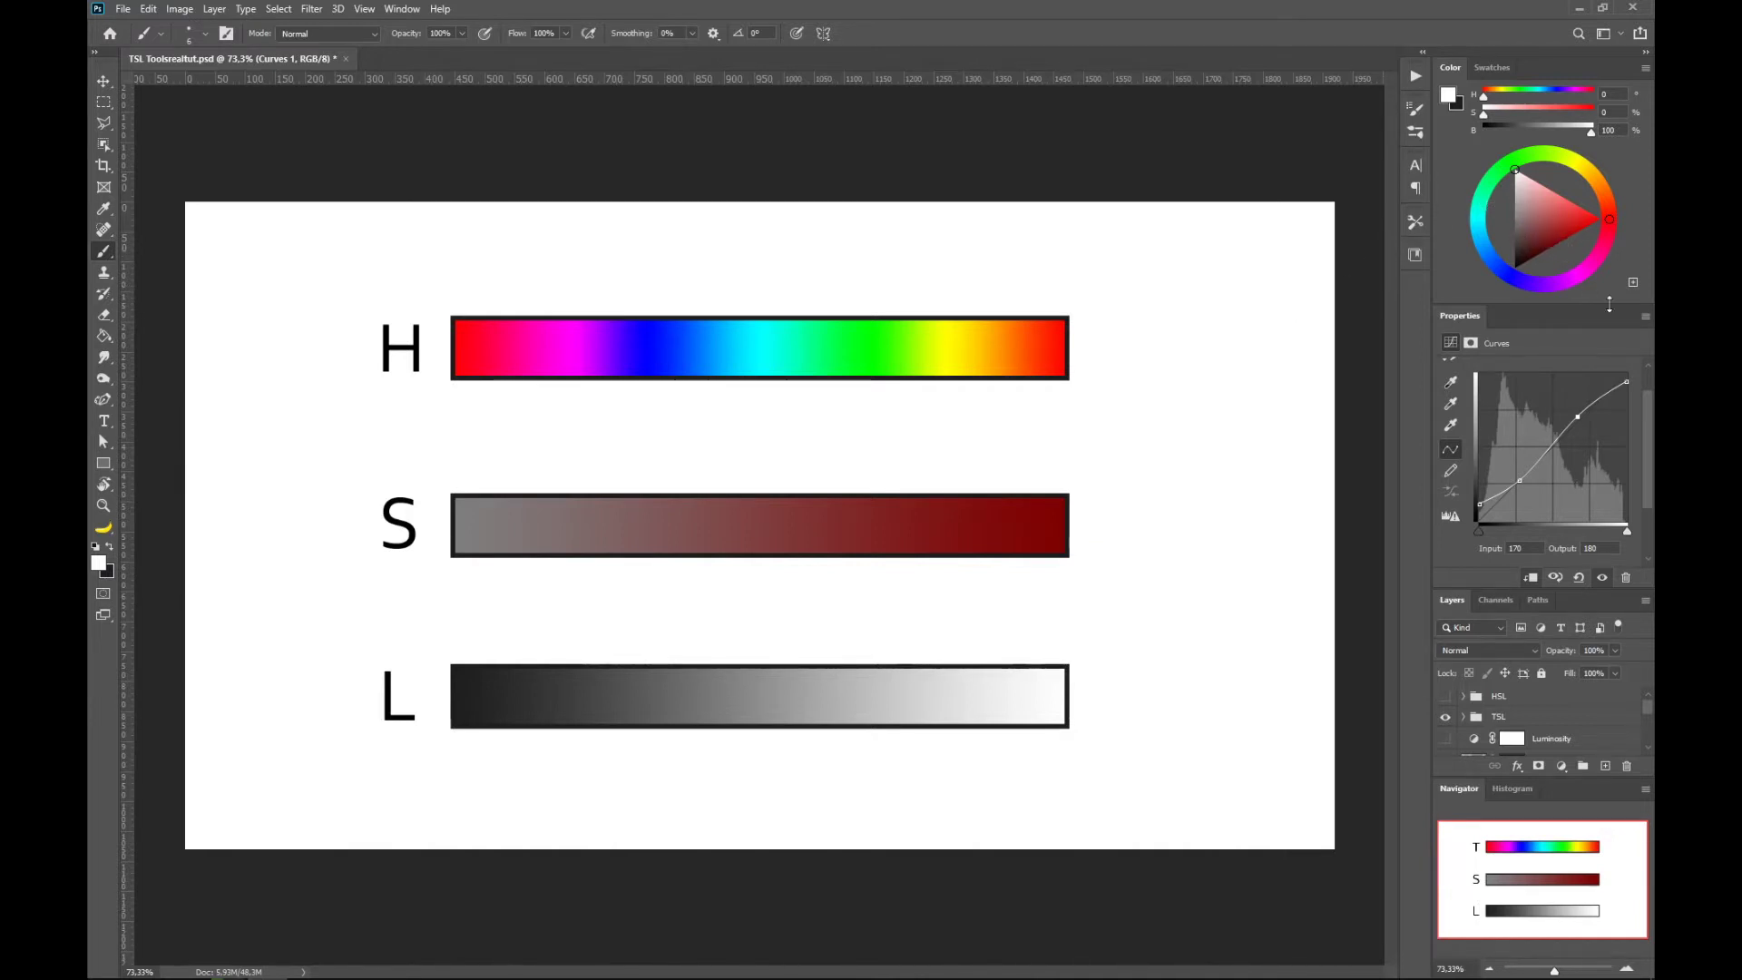
left_click(1446, 717)
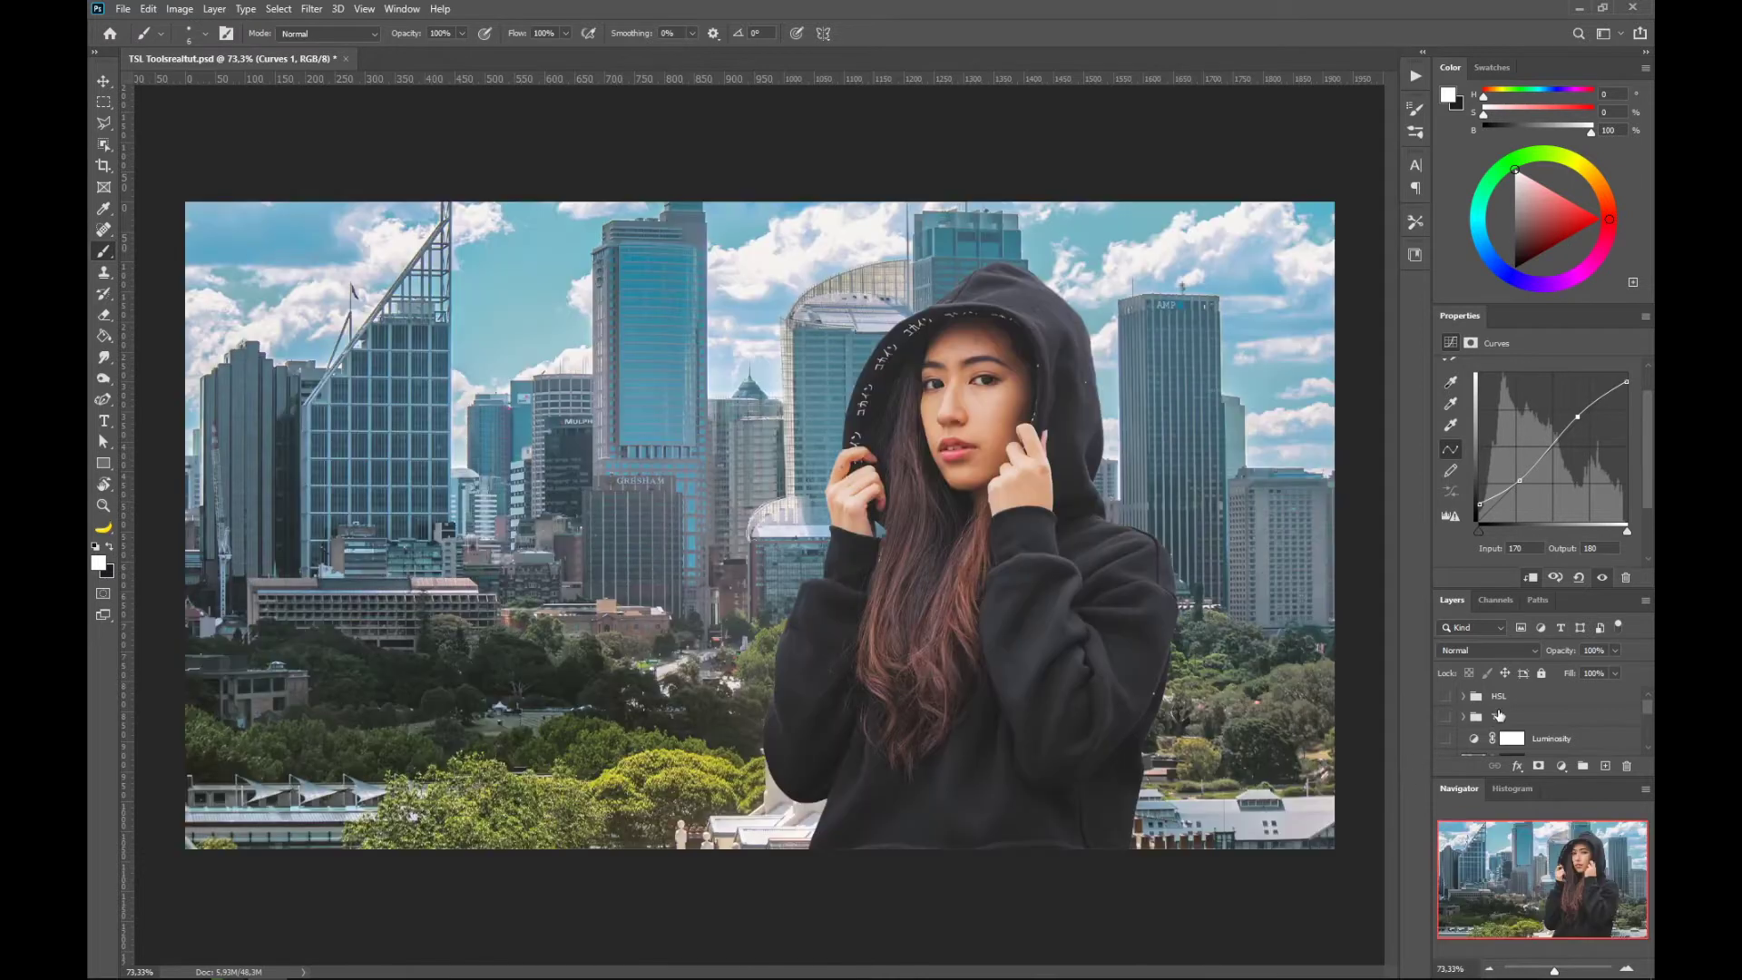
Add a Selective Color adjustment layer above the Luminosity layer.
scroll(1499, 716, "down", 1)
left_click(1476, 722)
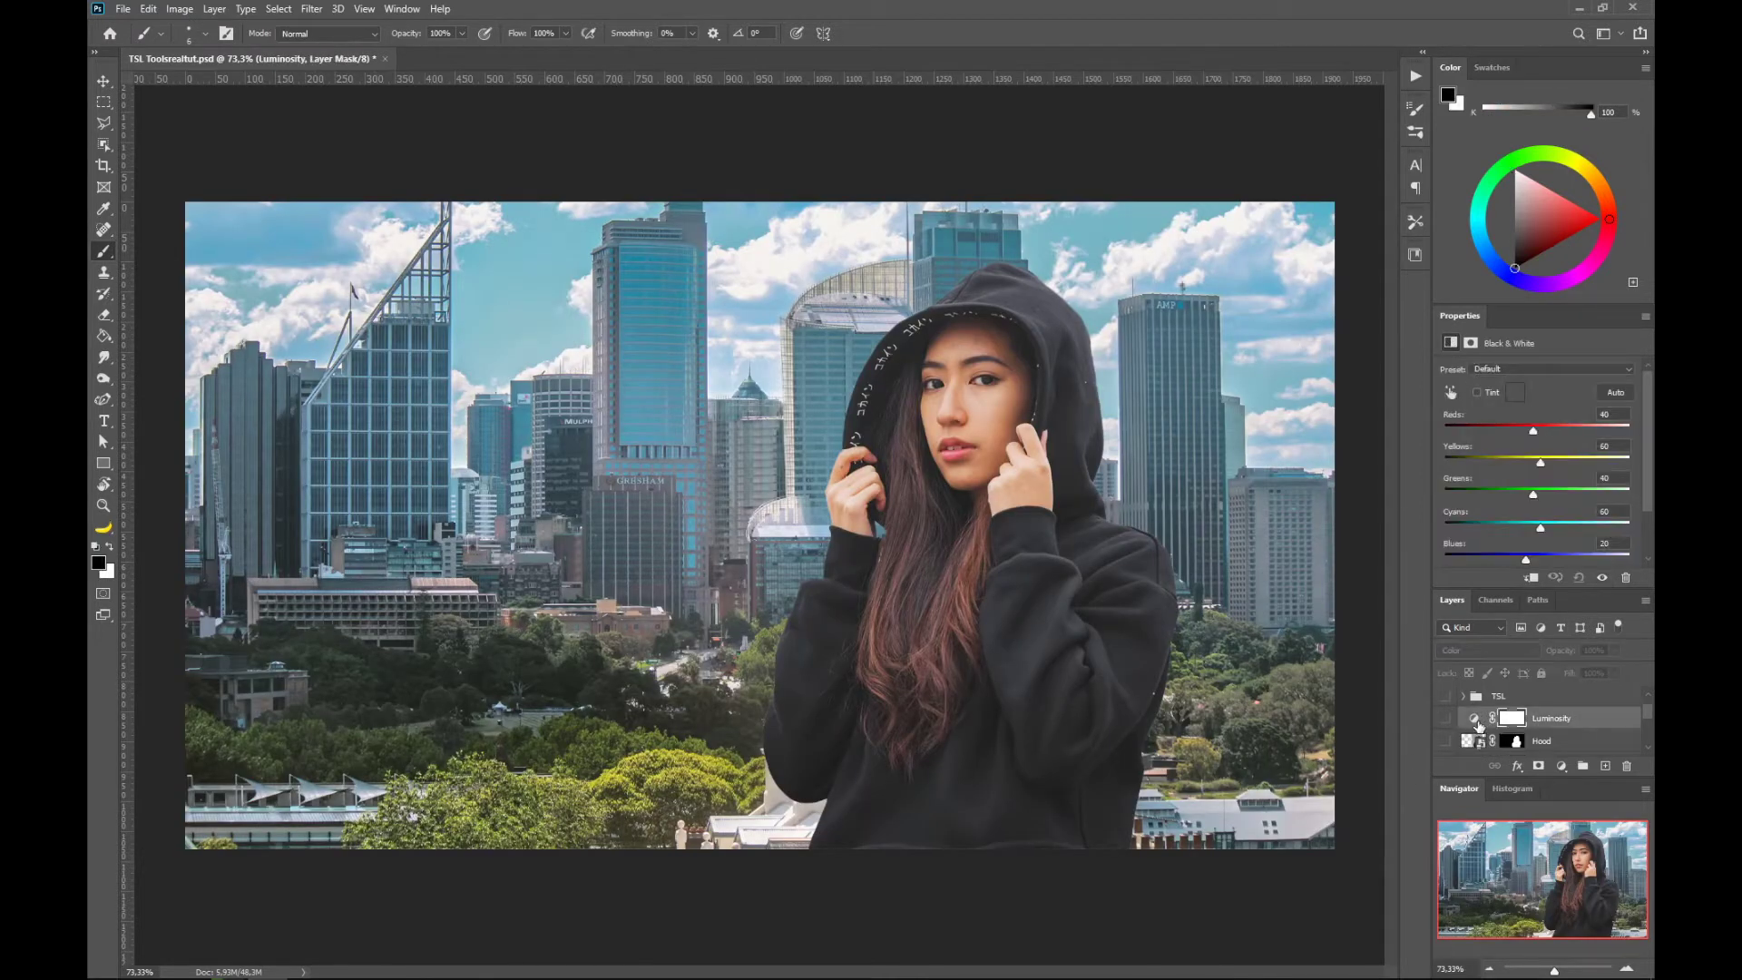
left_click(1561, 767)
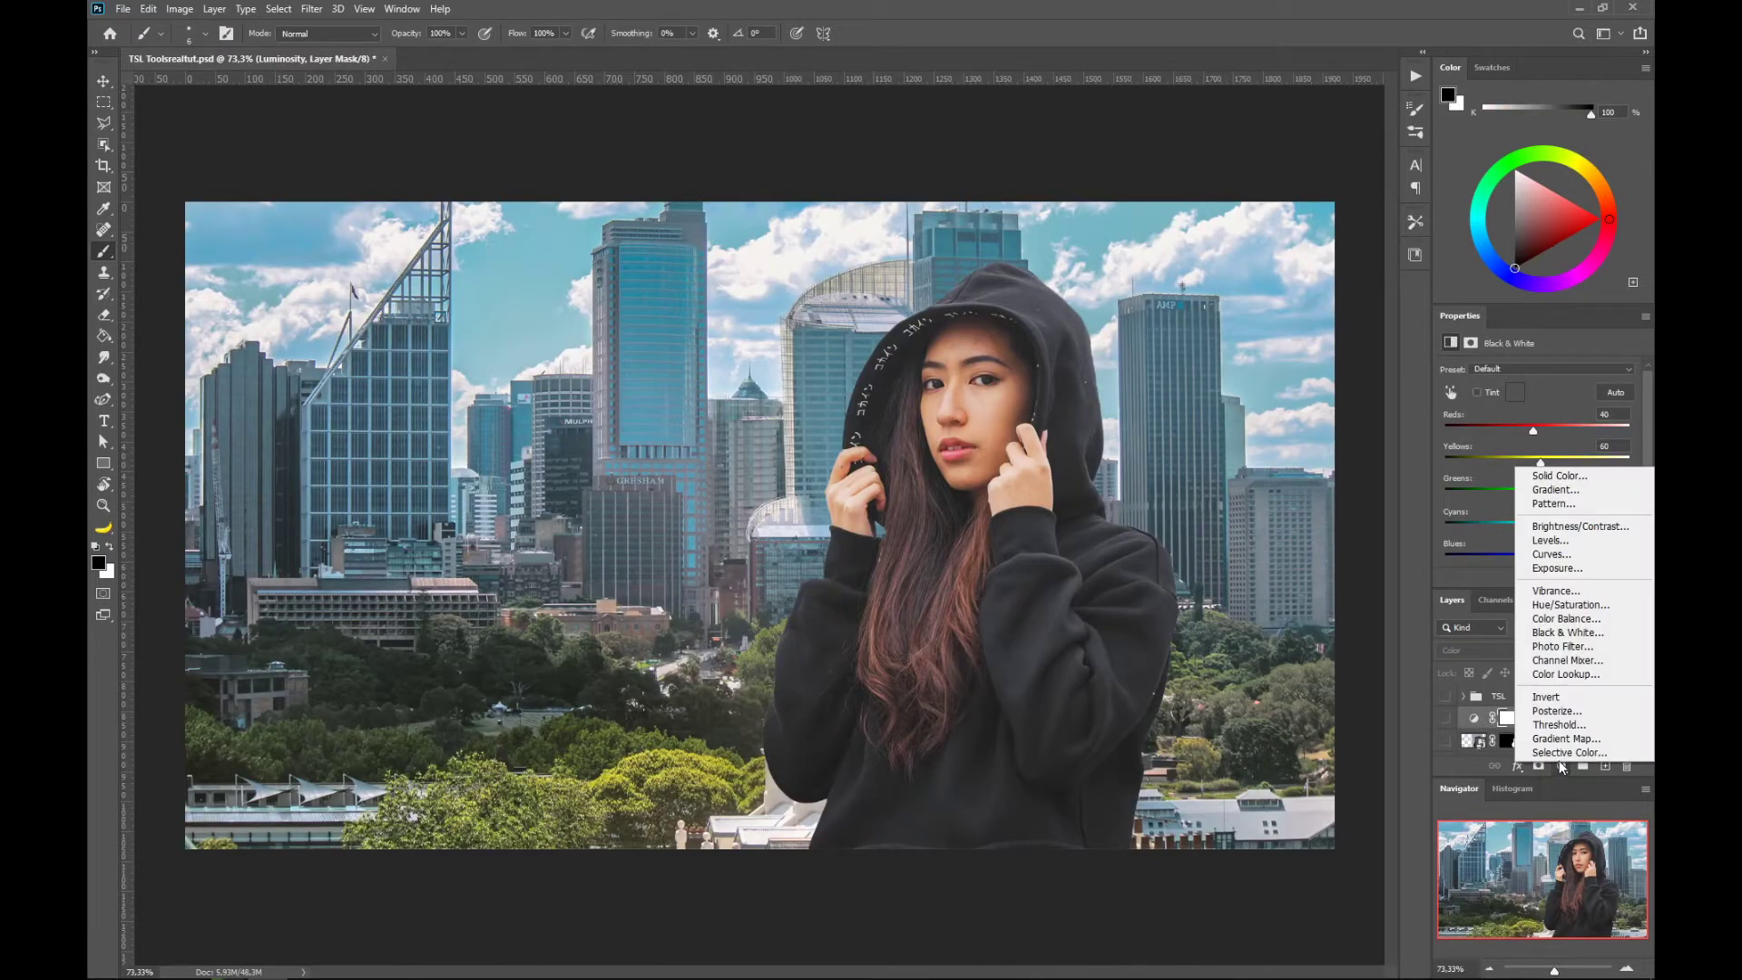
left_click(1559, 754)
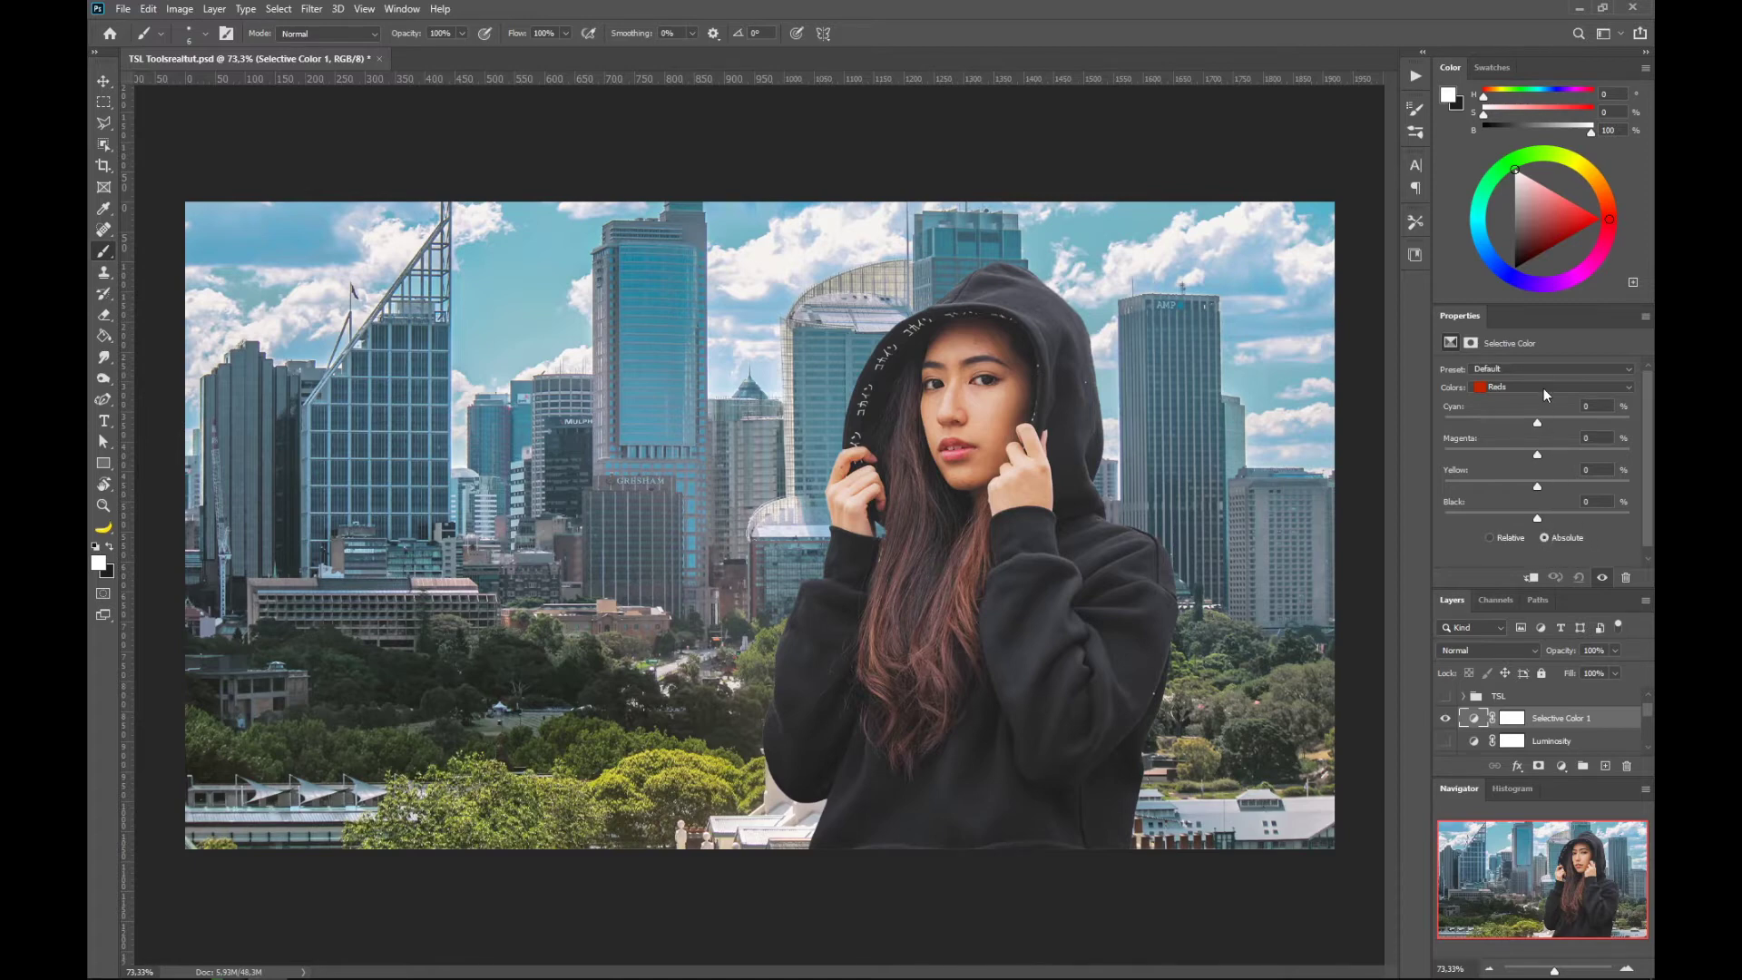
Set the Selective Color Black value to -100% for both Reds and Yellows.
left_click_drag(1527, 519, 1443, 511)
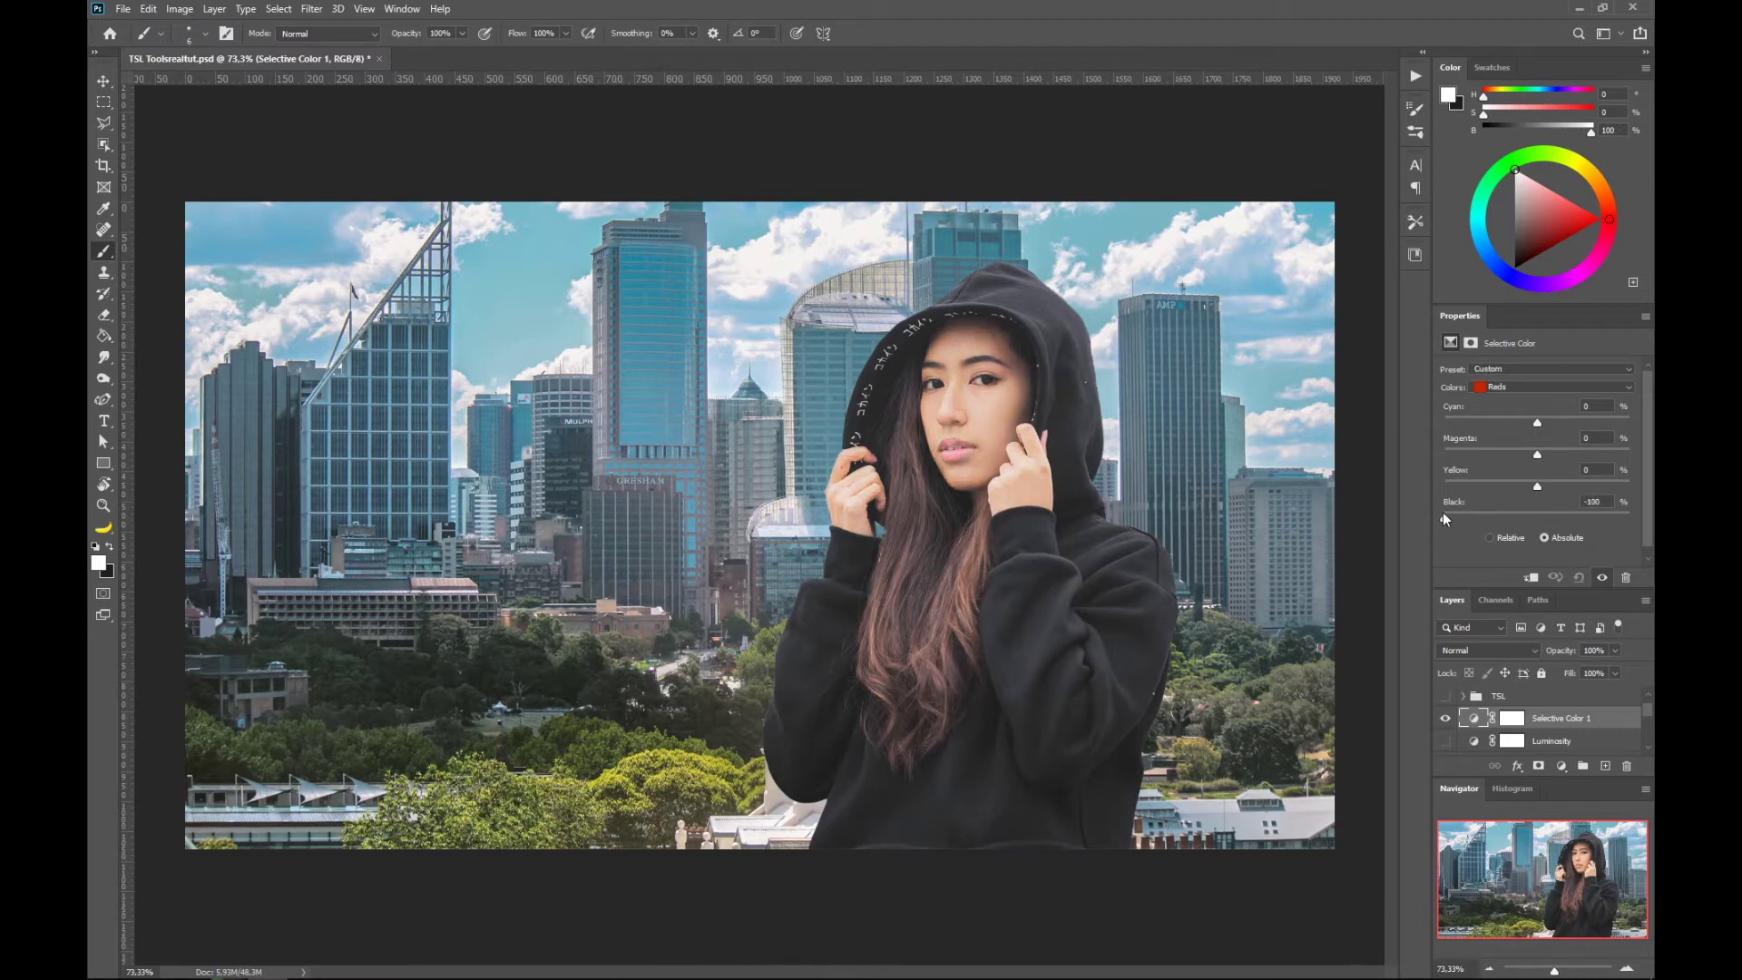
left_click(1527, 387)
left_click(1528, 400)
left_click_drag(1537, 518, 1436, 520)
Lower the Selective Color Black value to about -94% for Greens and to -100% for Cyans.
left_click(1511, 395)
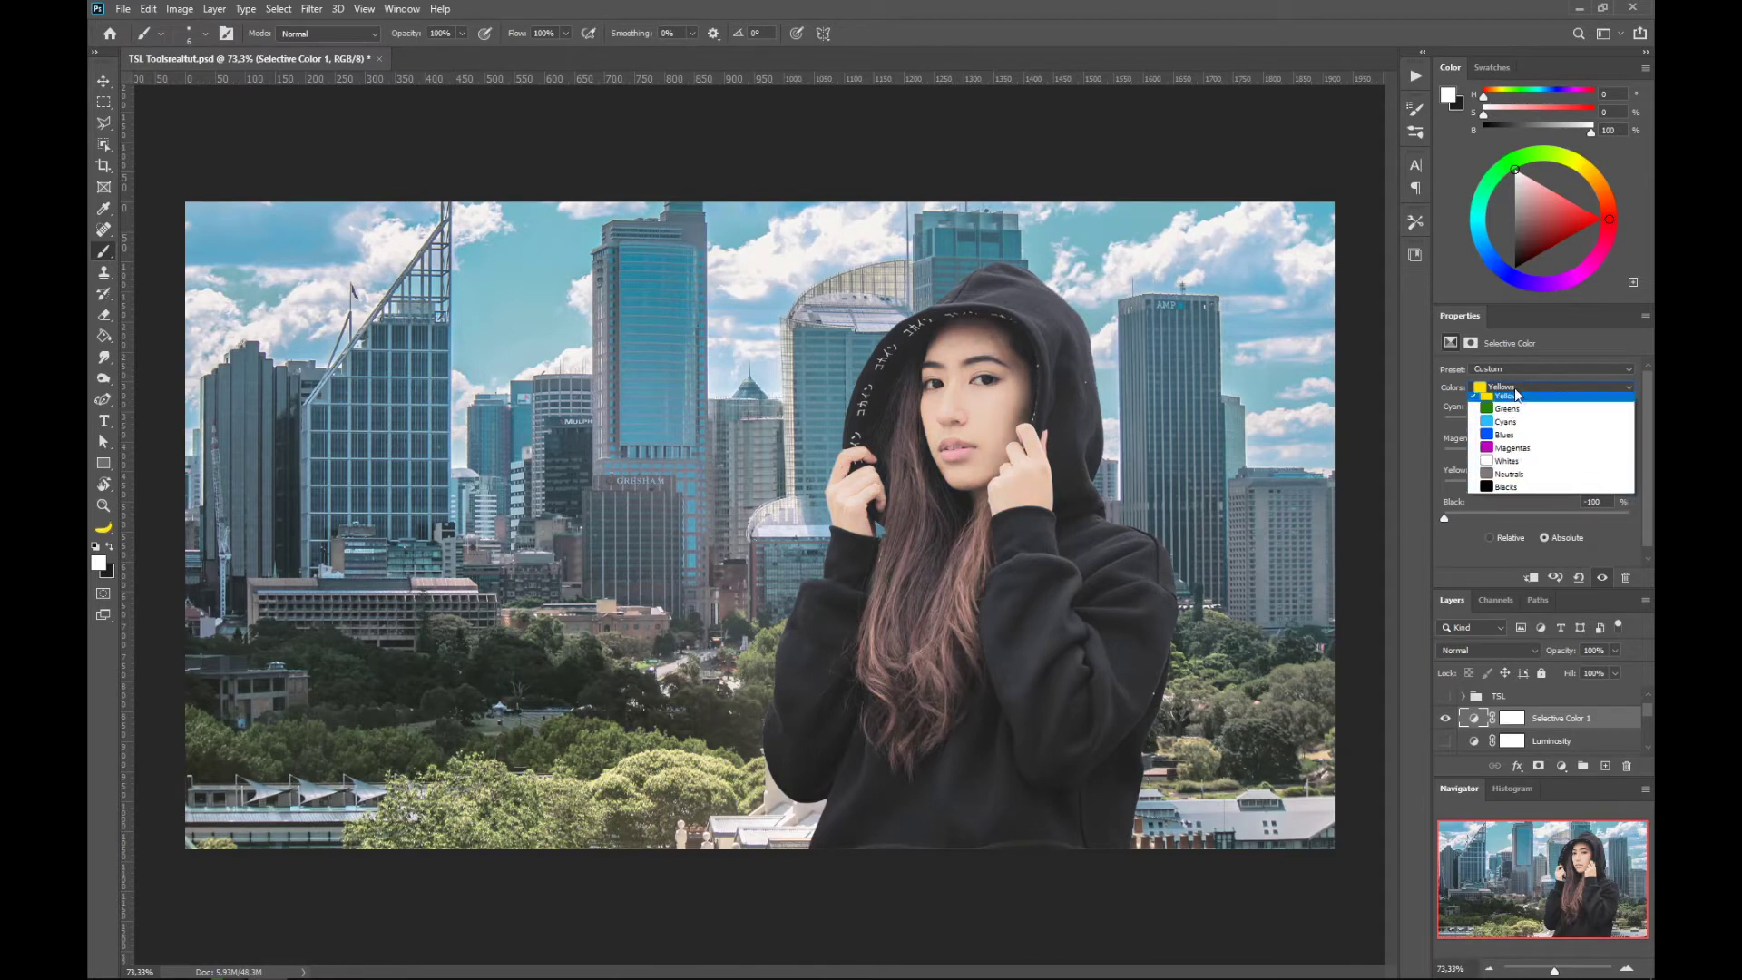
left_click(1515, 402)
left_click_drag(1538, 516, 1454, 520)
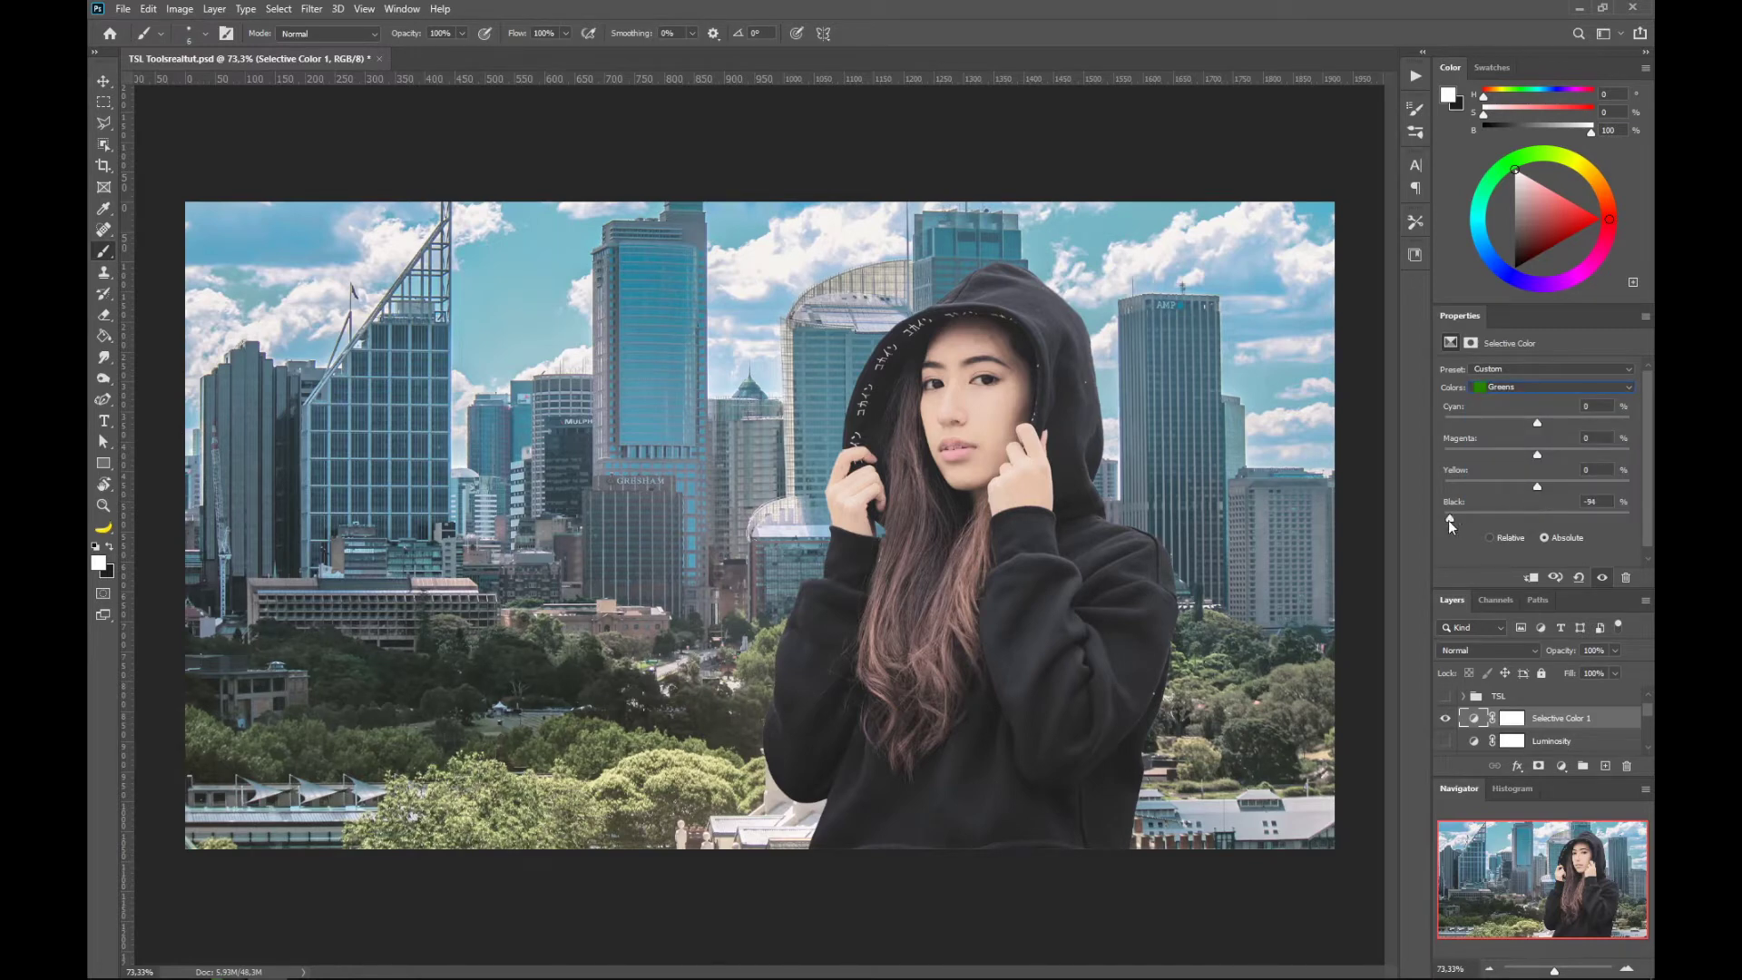
left_click(1516, 387)
left_click(1515, 406)
left_click_drag(1537, 519, 1436, 515)
Set the Selective Color Black value to -100% for Blues.
left_click(1510, 388)
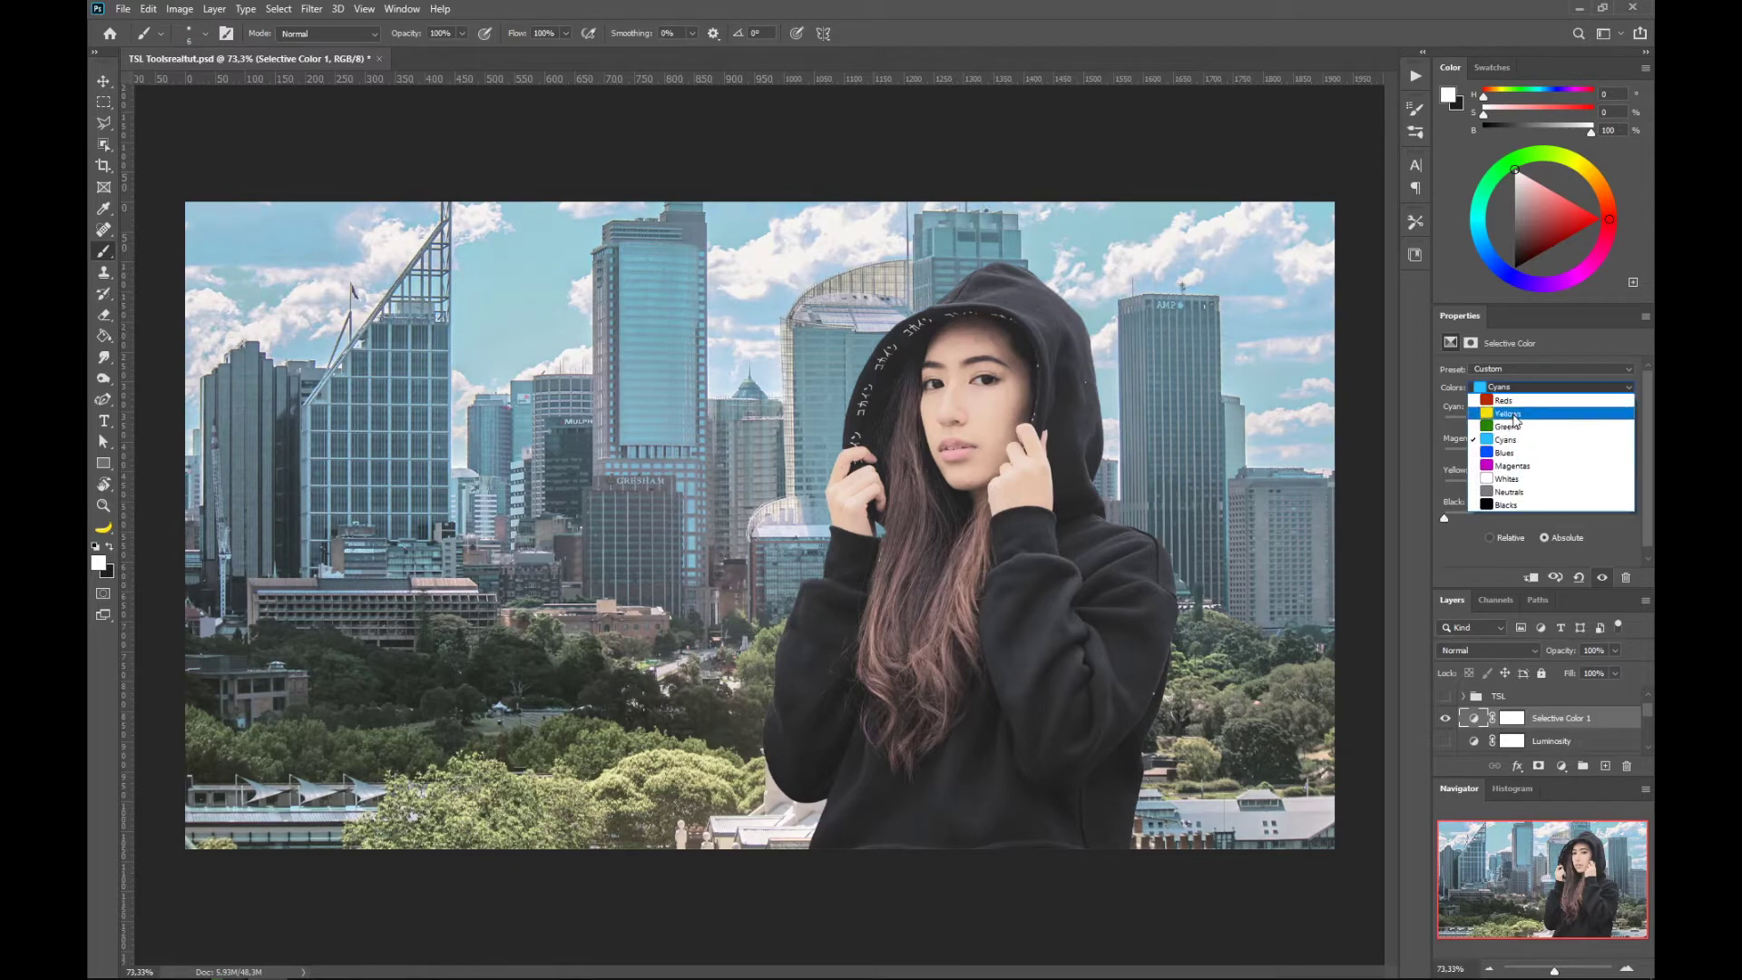
left_click(1514, 453)
left_click_drag(1530, 512, 1420, 518)
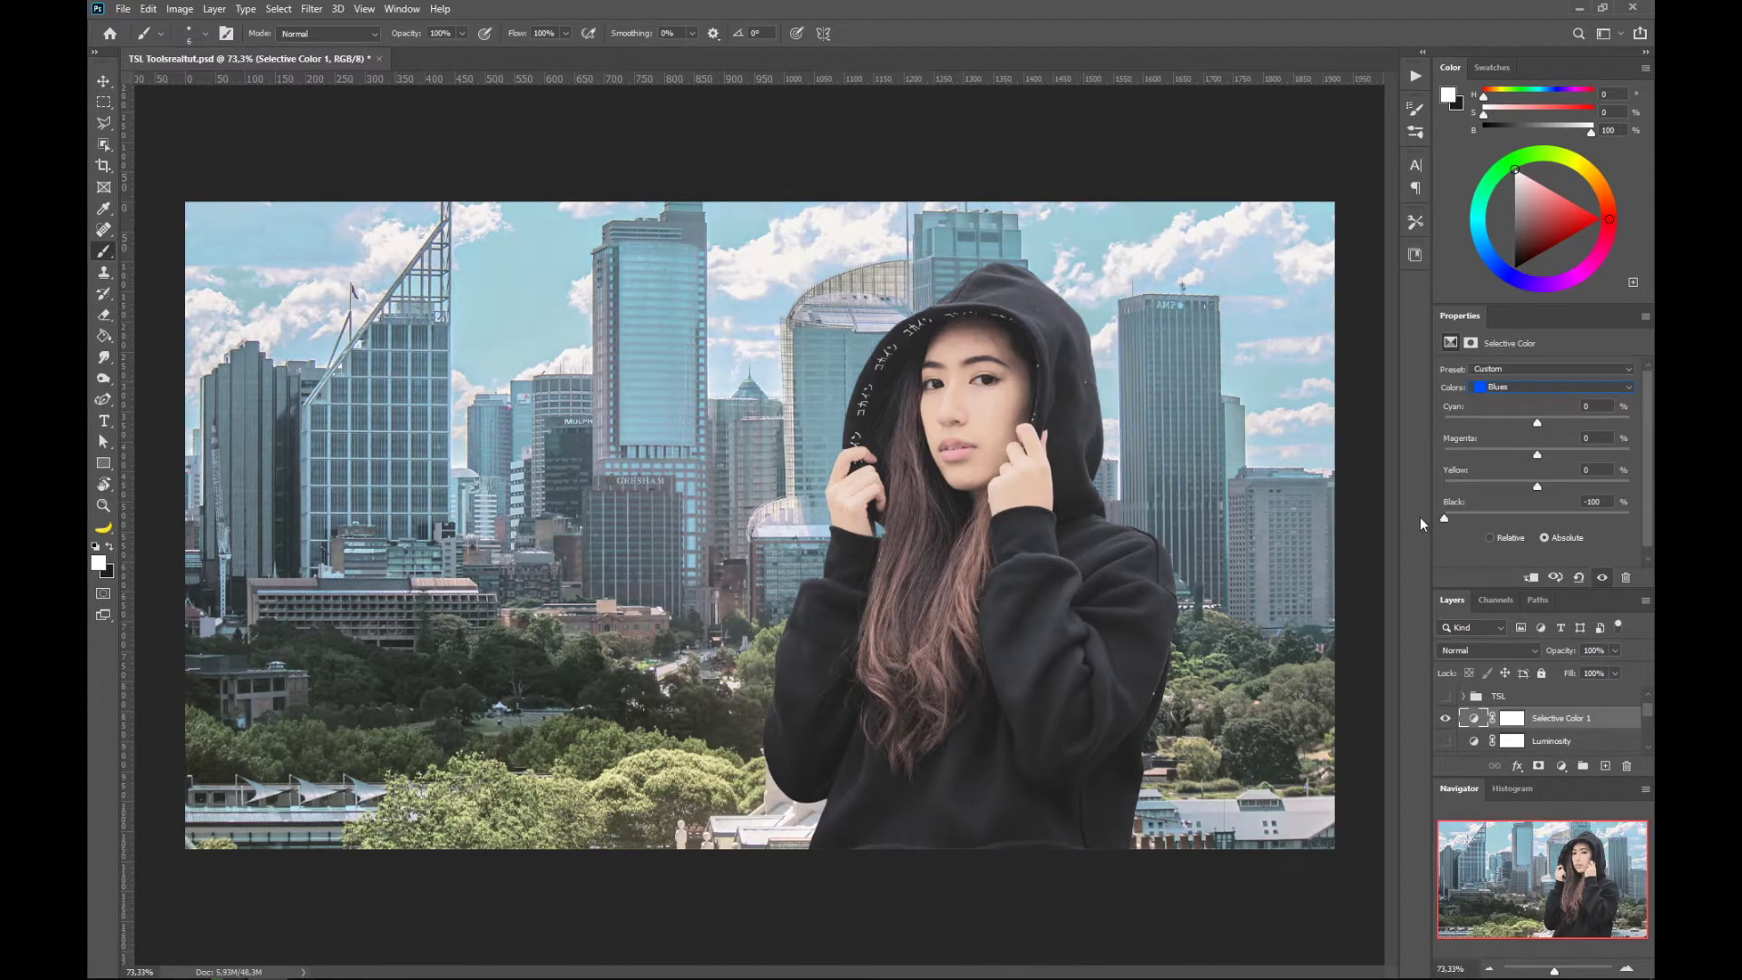
Set the Selective Color Black value to -100% for Magentas and +100% for Whites.
left_click(1524, 391)
left_click(1523, 402)
left_click(1520, 390)
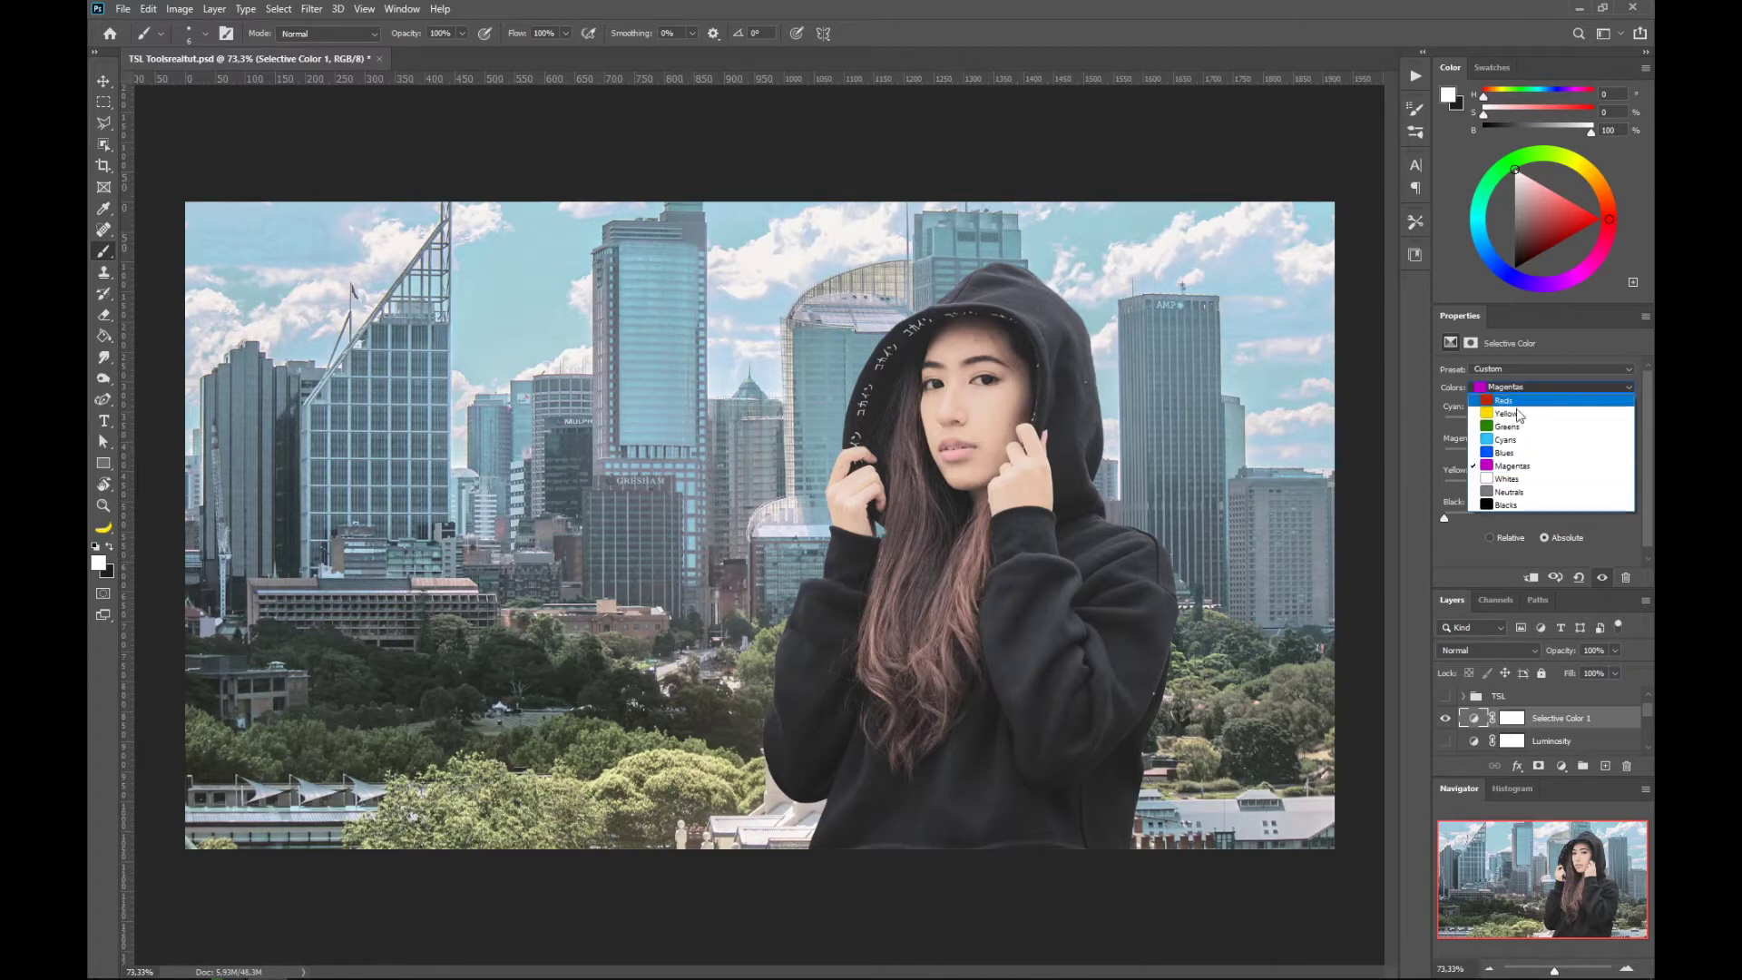
left_click(1520, 487)
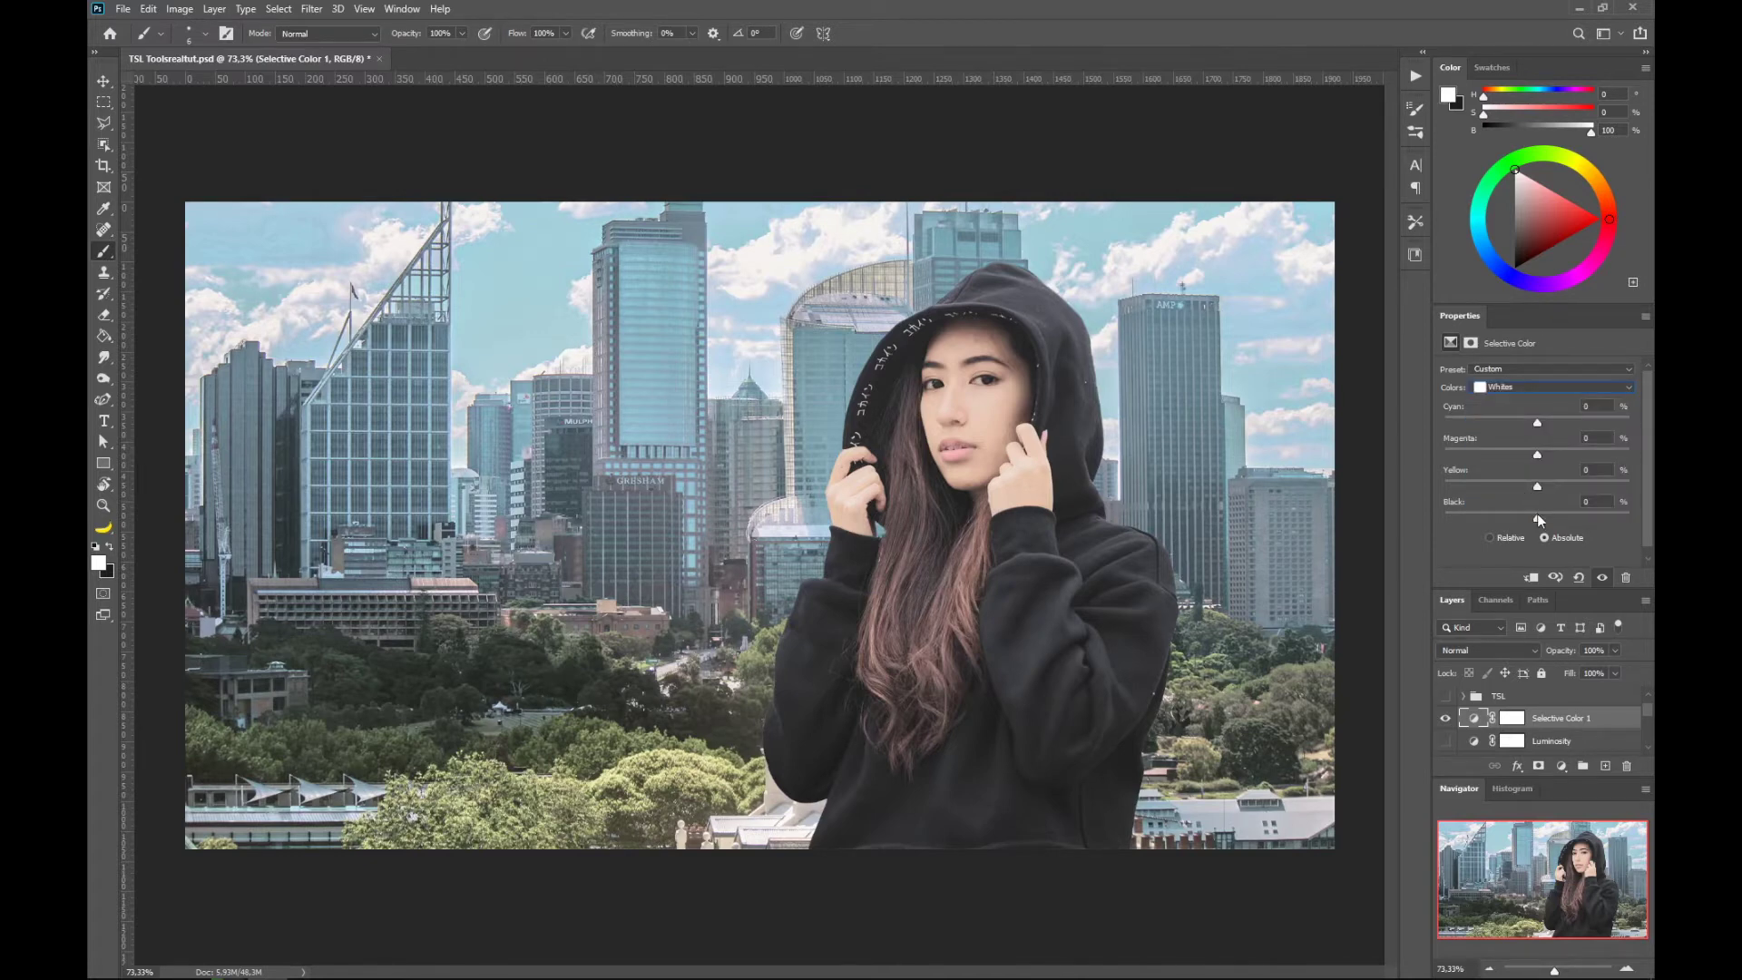
left_click_drag(1537, 516, 1629, 517)
Set the Selective Color Black value to +100% for Neutrals and Blacks, and toggle the Luminosity layer's visibility on and off.
left_click(1525, 391)
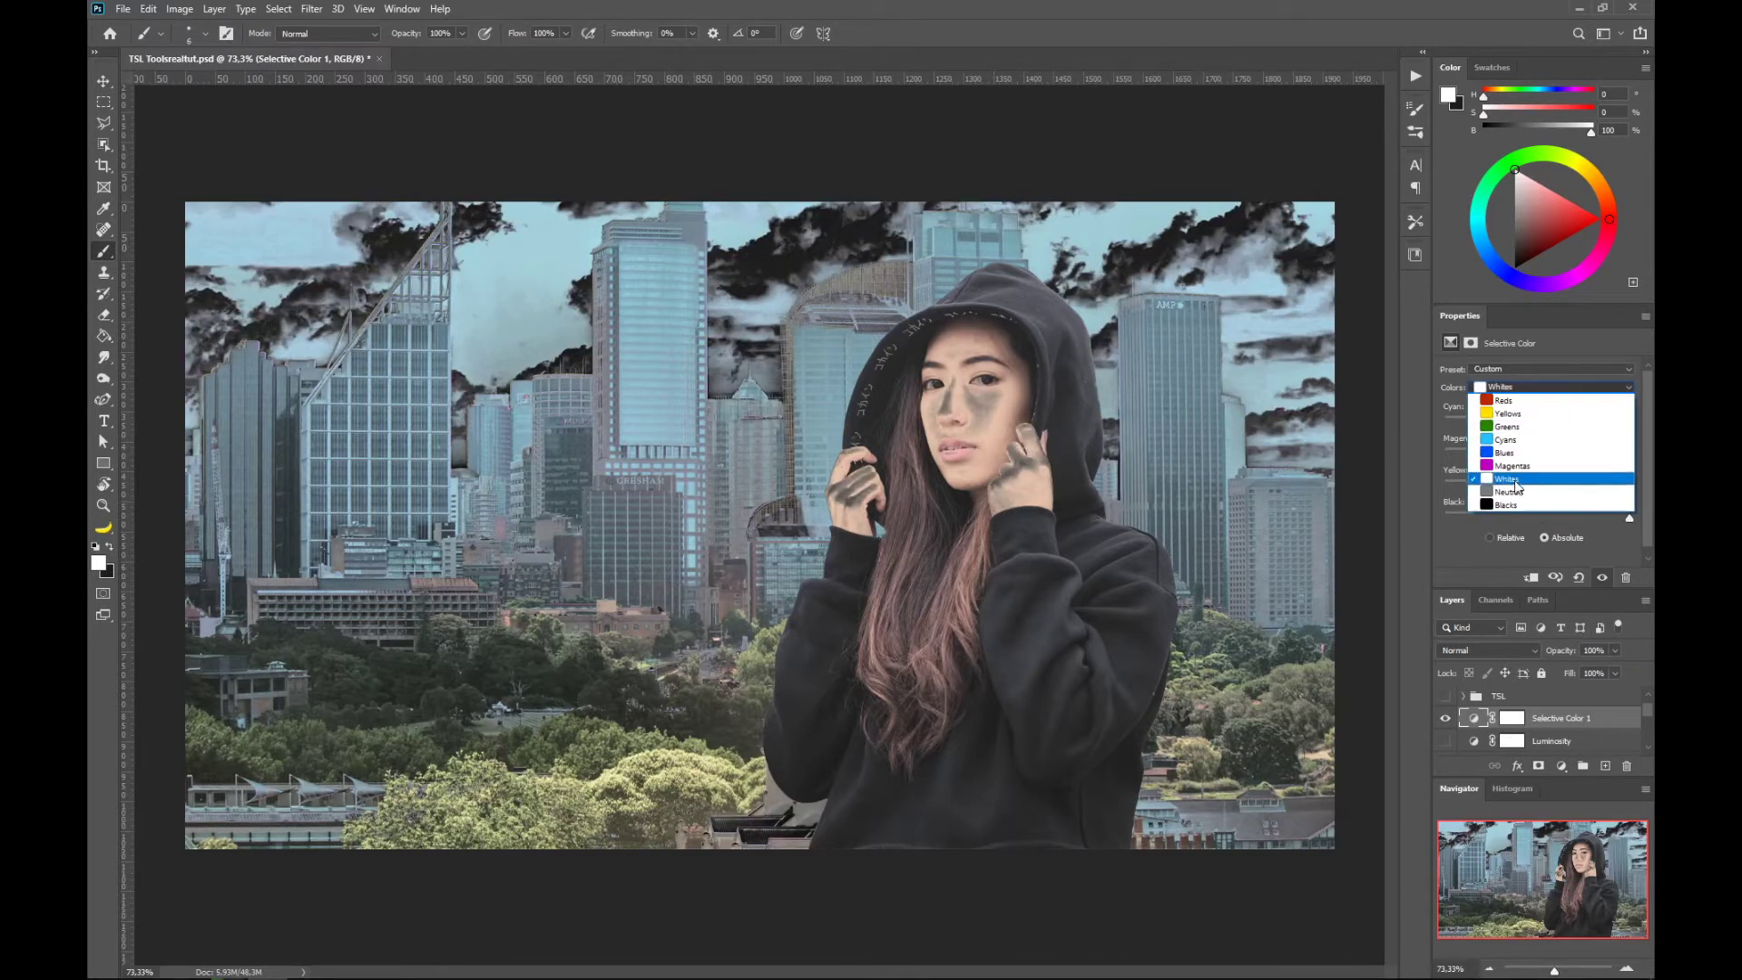
left_click(1520, 492)
left_click_drag(1539, 516, 1630, 517)
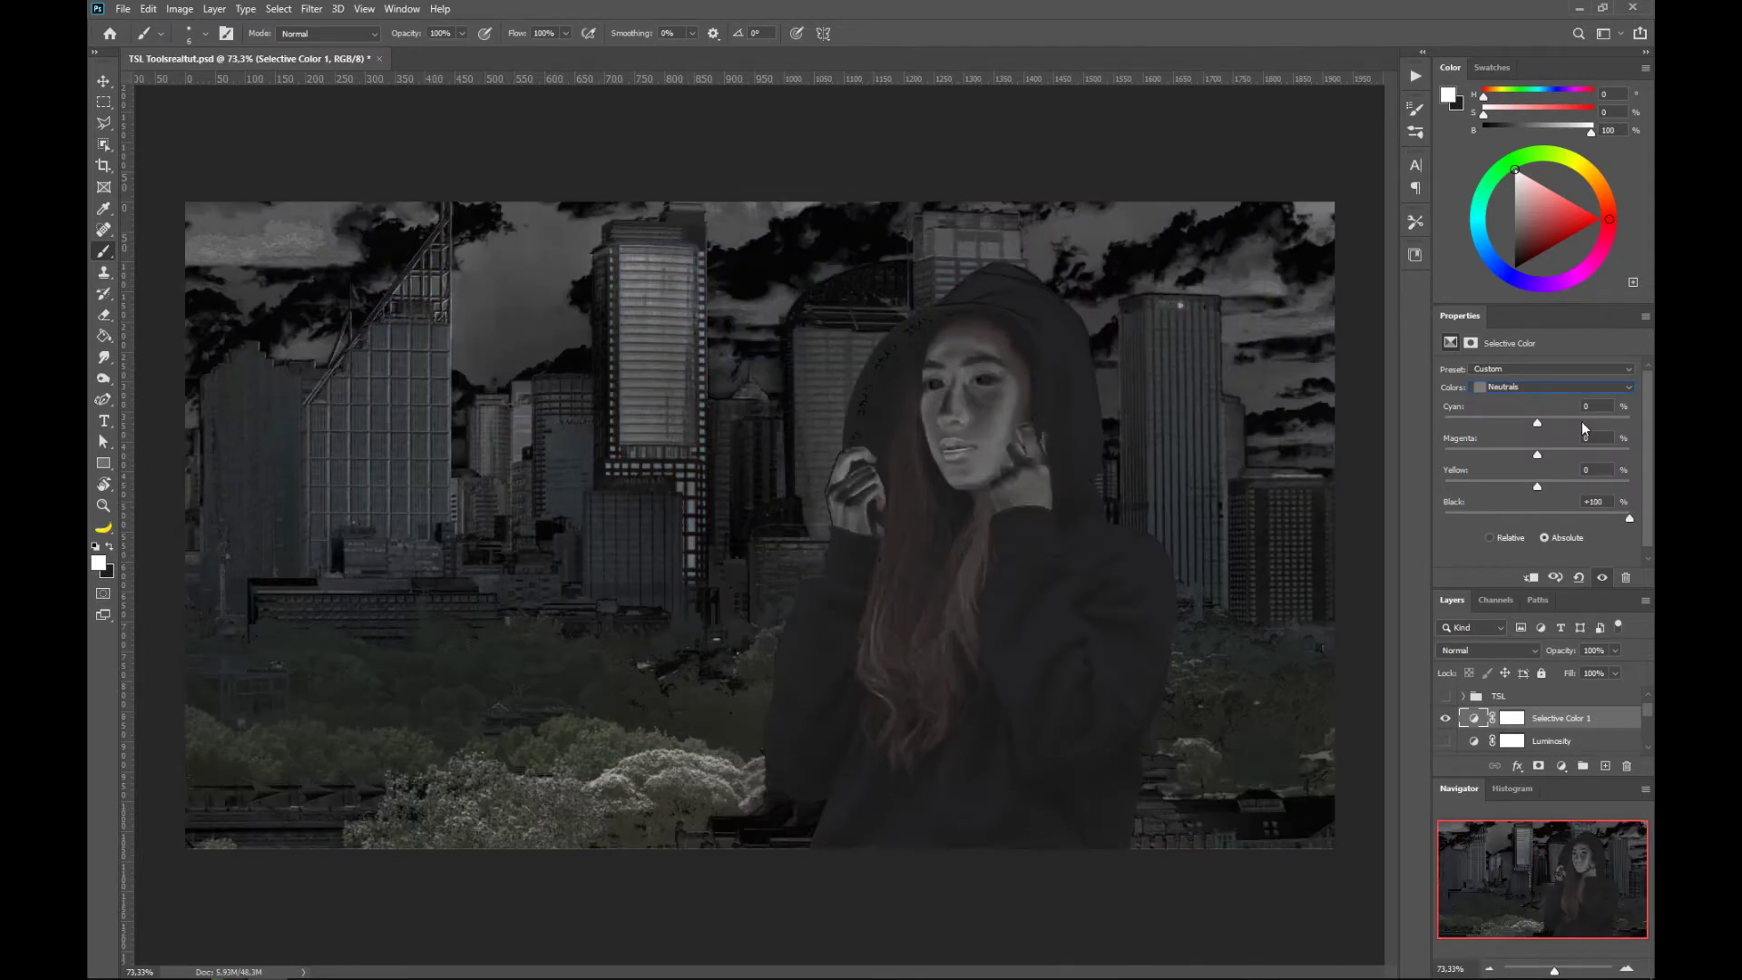
left_click(1556, 387)
left_click(1535, 503)
left_click_drag(1542, 515, 1647, 516)
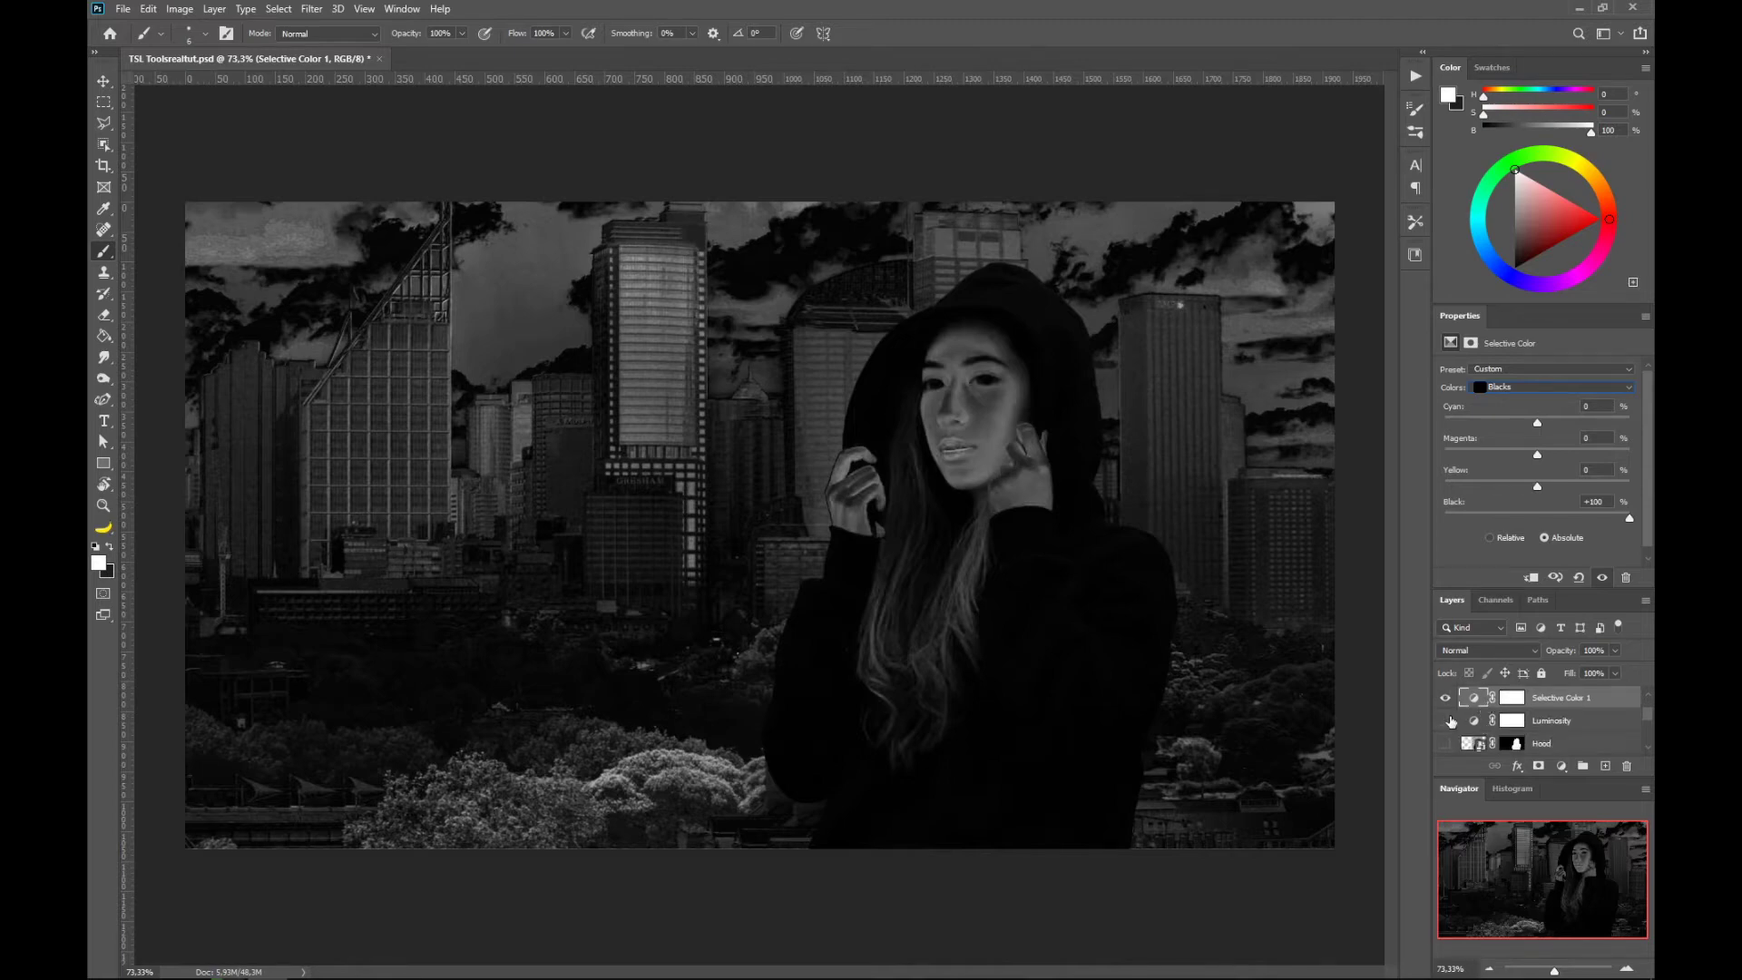
left_click(1447, 721)
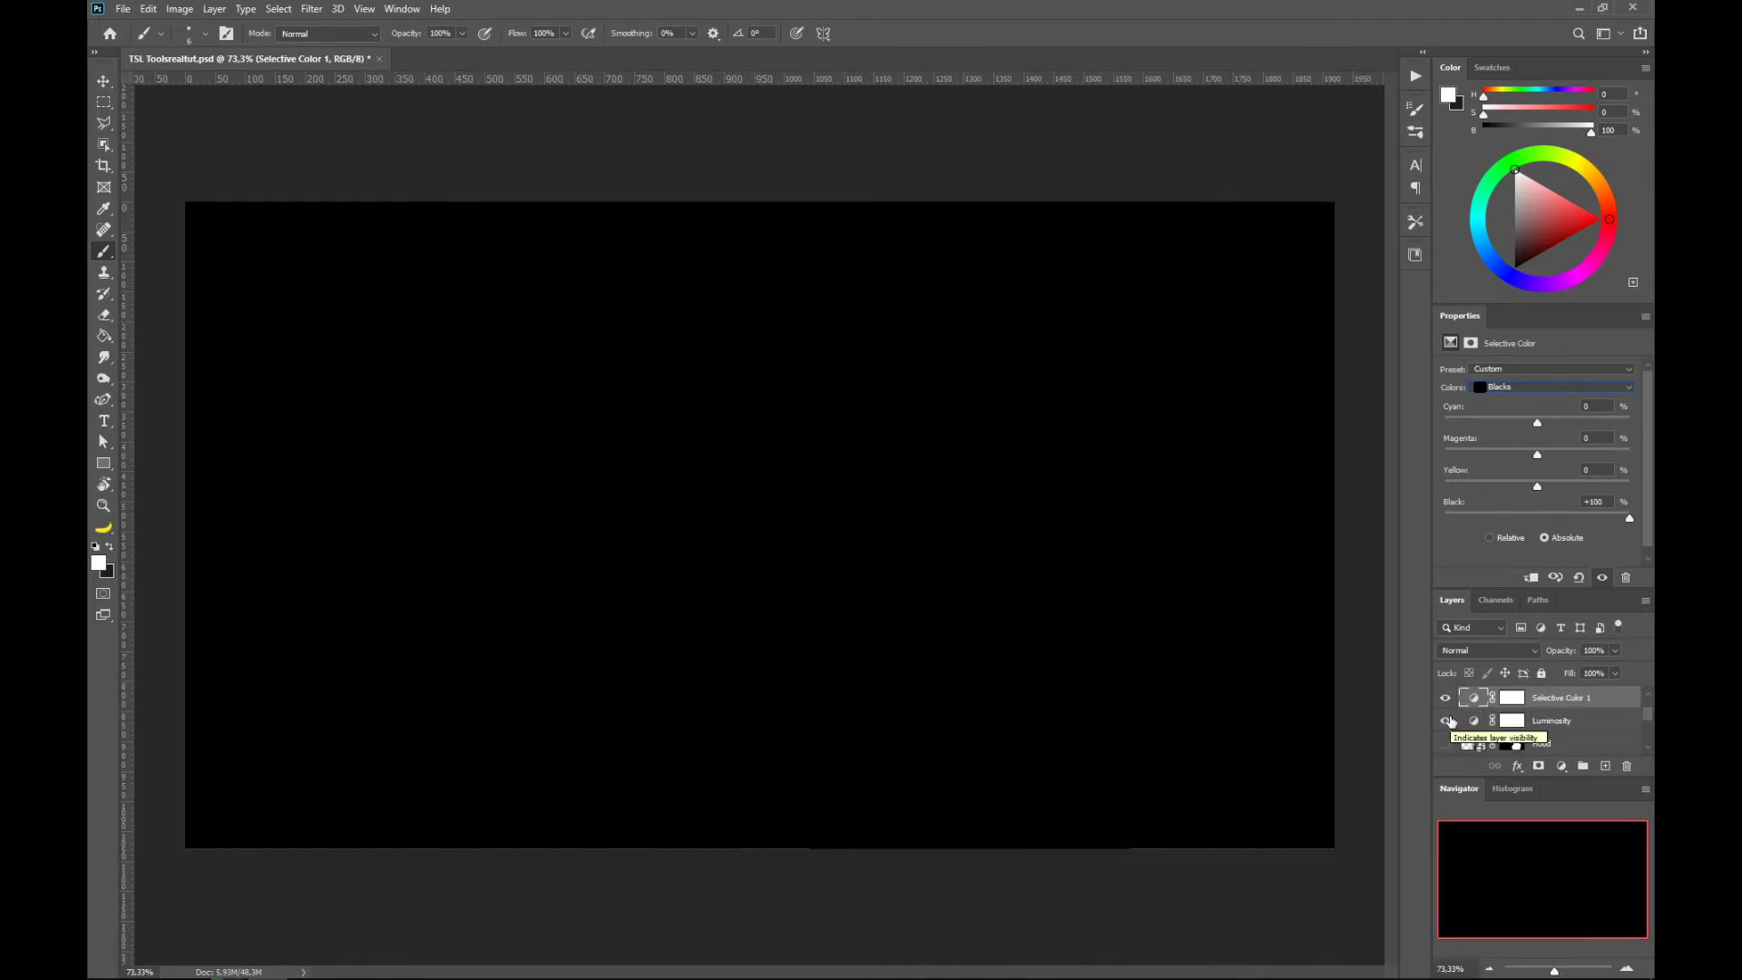
left_click(1448, 722)
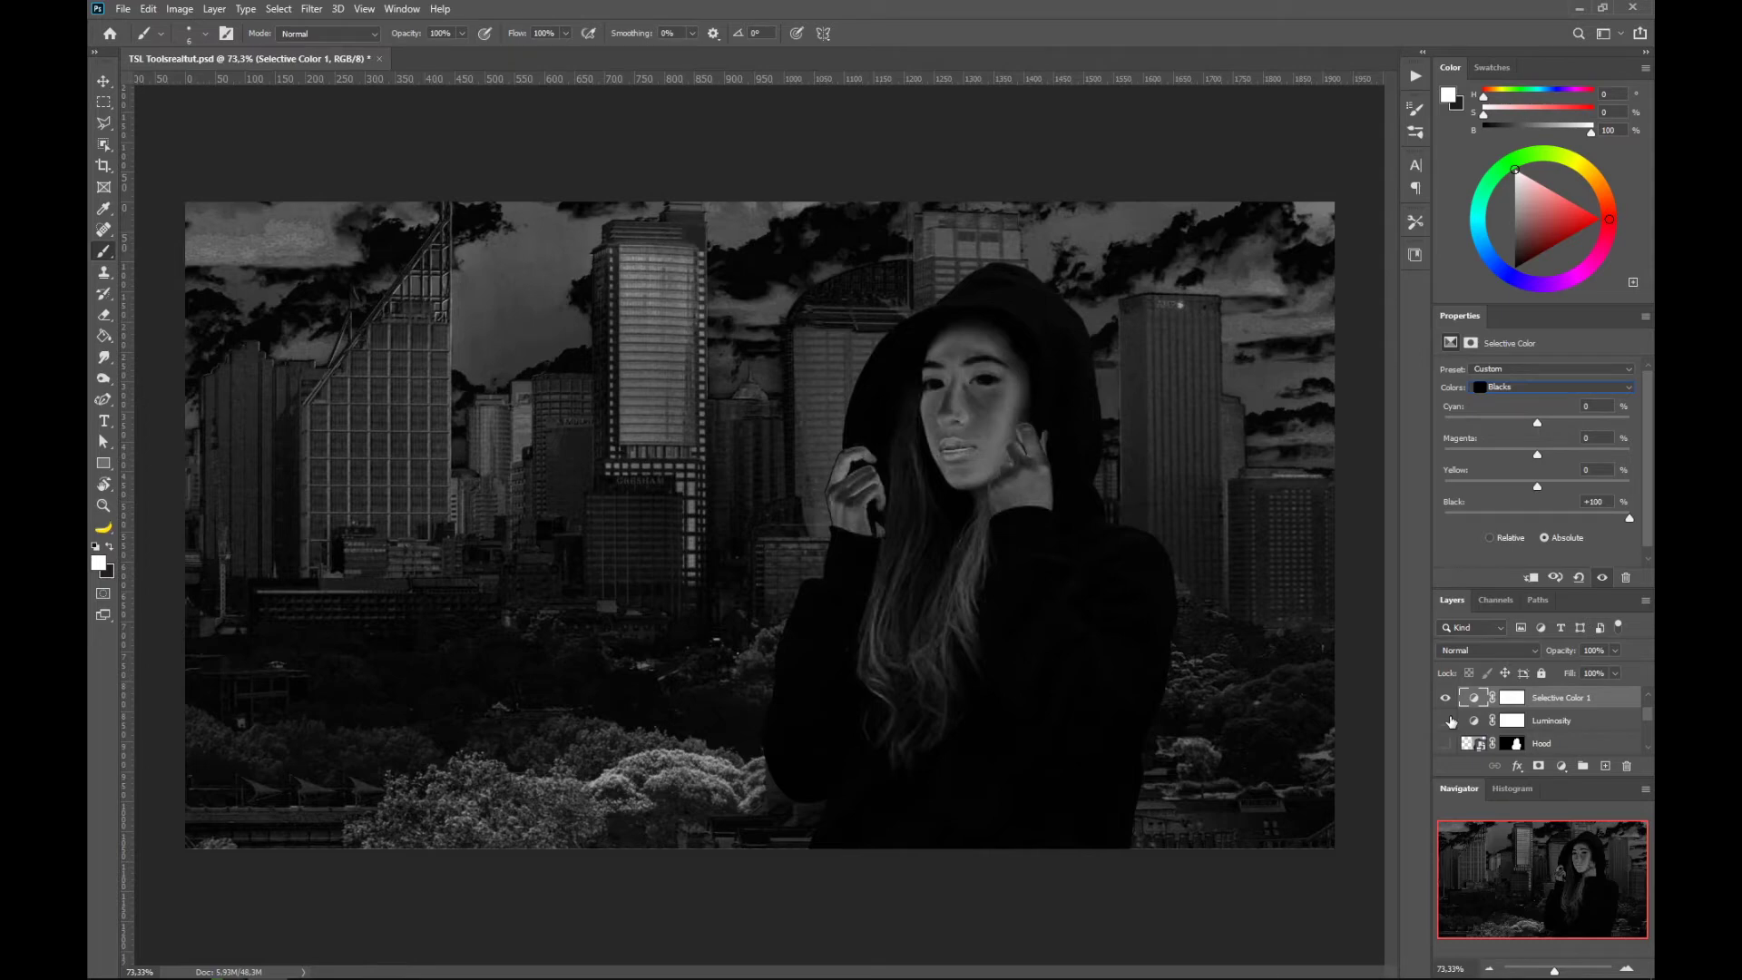
Add a Hue/Saturation adjustment above Curves 1 in the Figure group, clip it and set its blend mode to Saturation.
scroll(1543, 722, "down", 2)
left_click(1512, 726)
left_click(1562, 766)
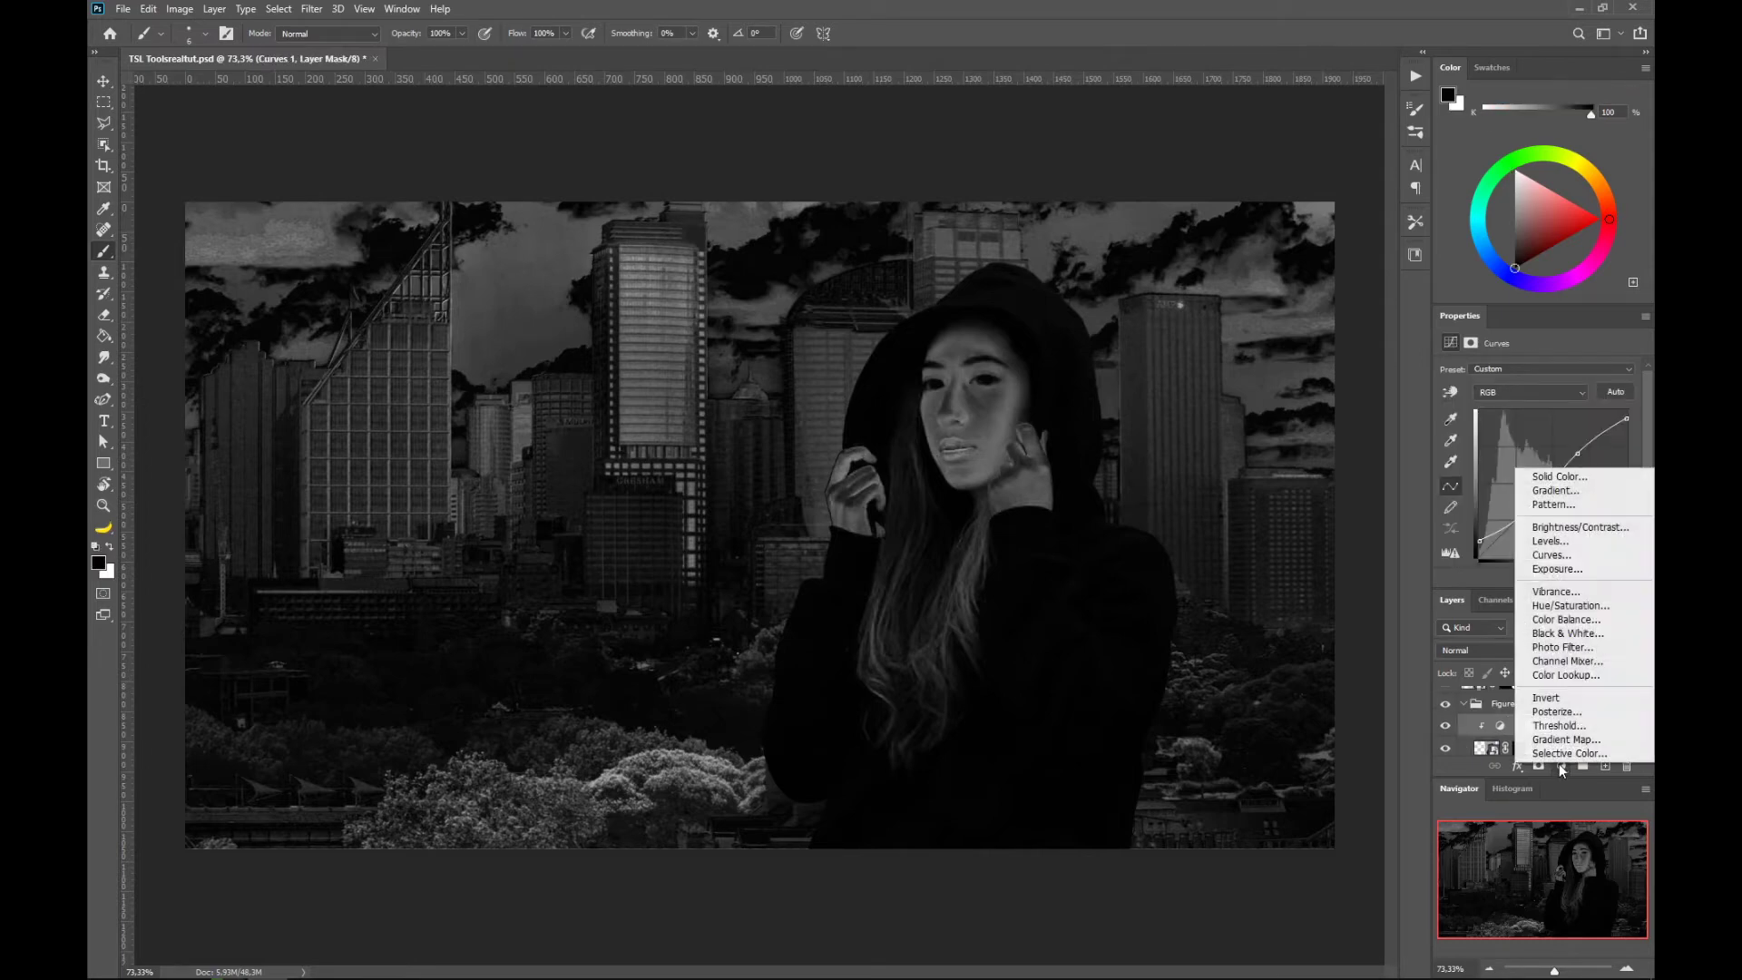
left_click(1558, 605)
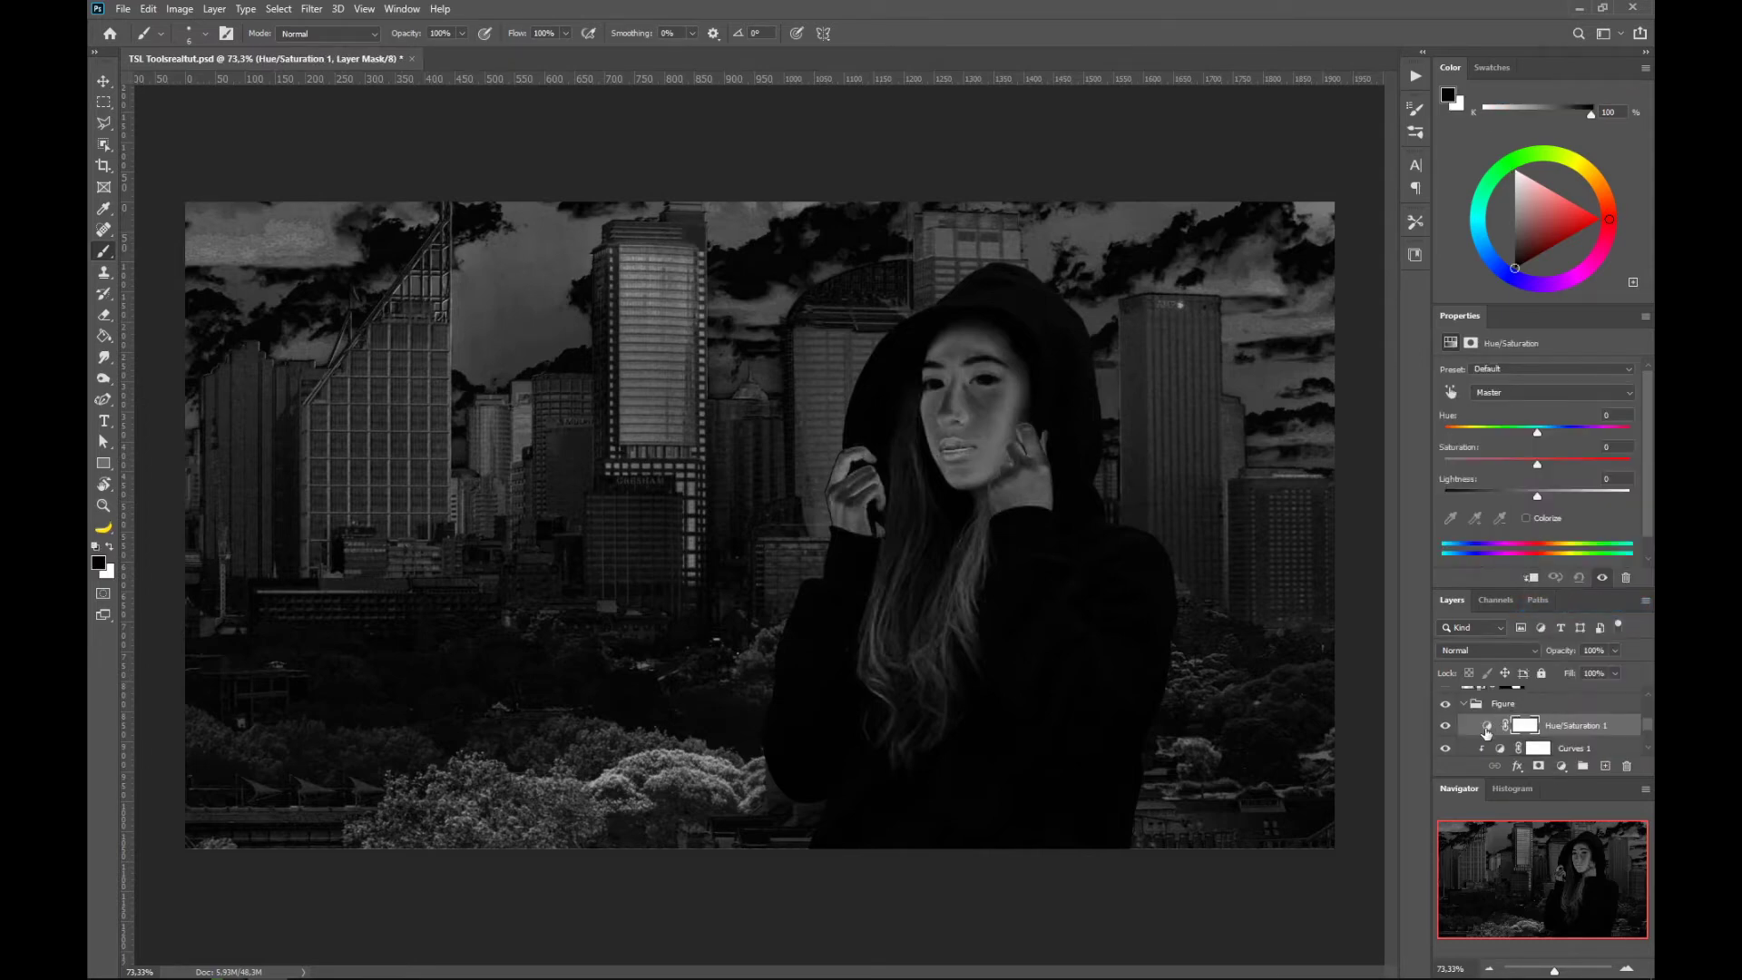
key("ctrl+alt+g")
key("shift+alt+t")
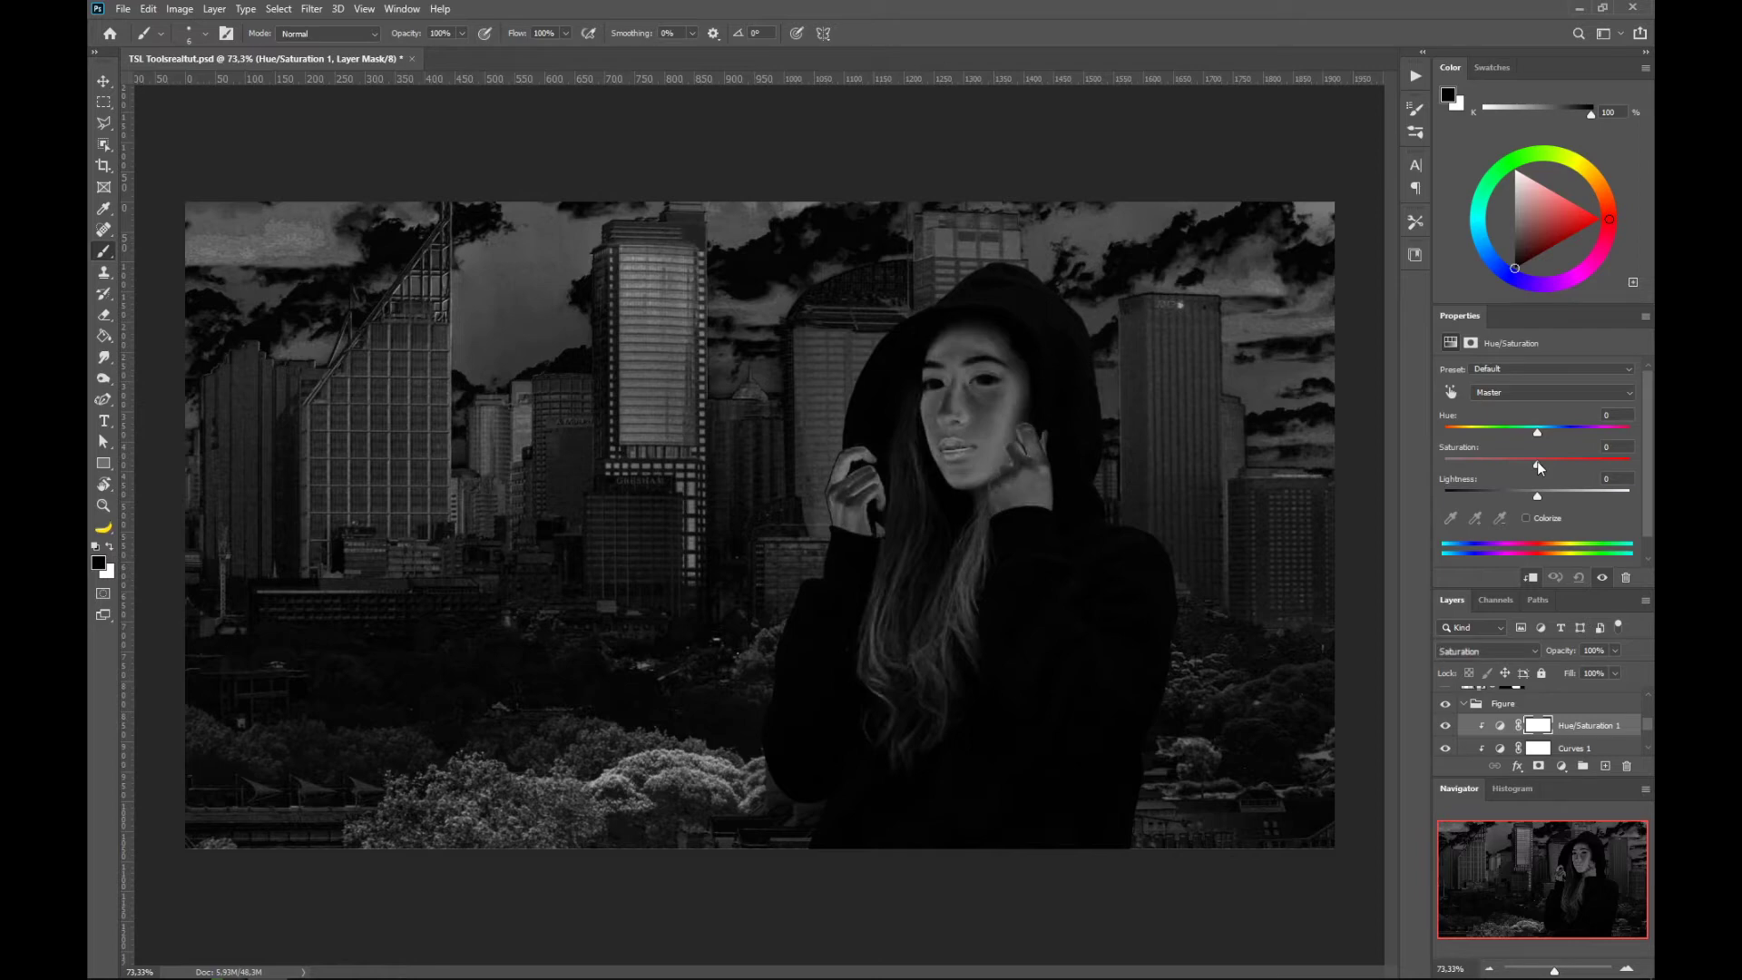
Set the Hue/Saturation Master saturation to +59, and lower the Reds range sampled from the face to about -58.
left_click_drag(1538, 463, 1592, 475)
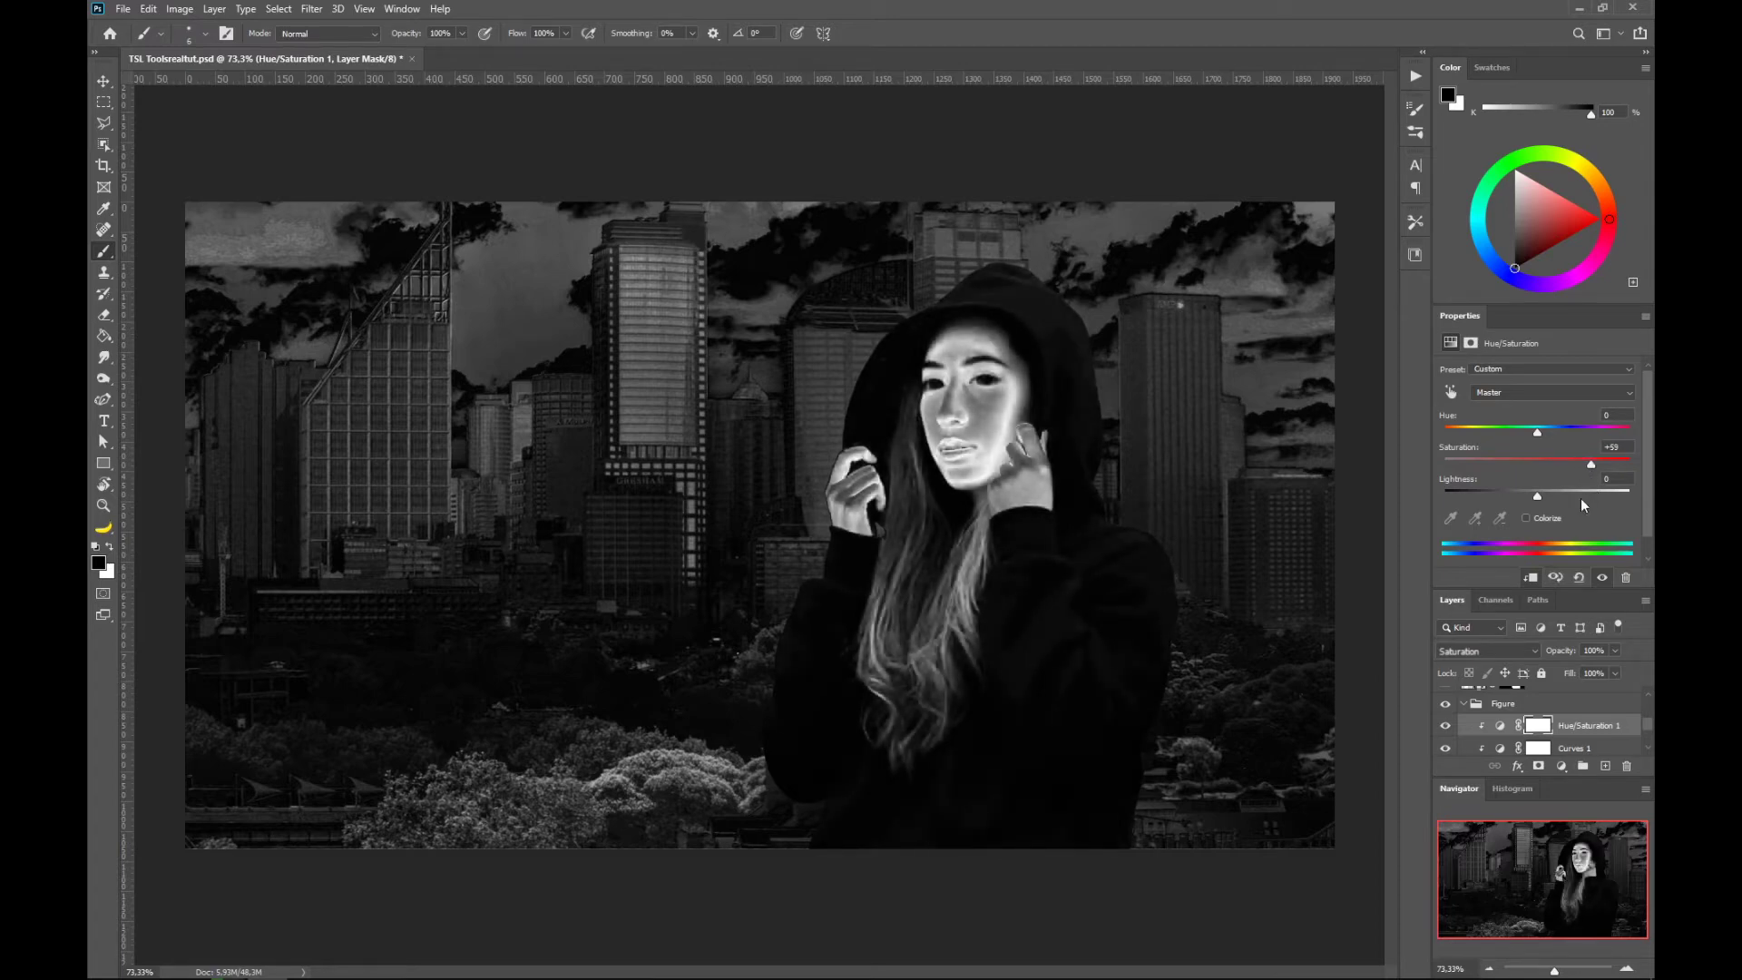
left_click(1451, 394)
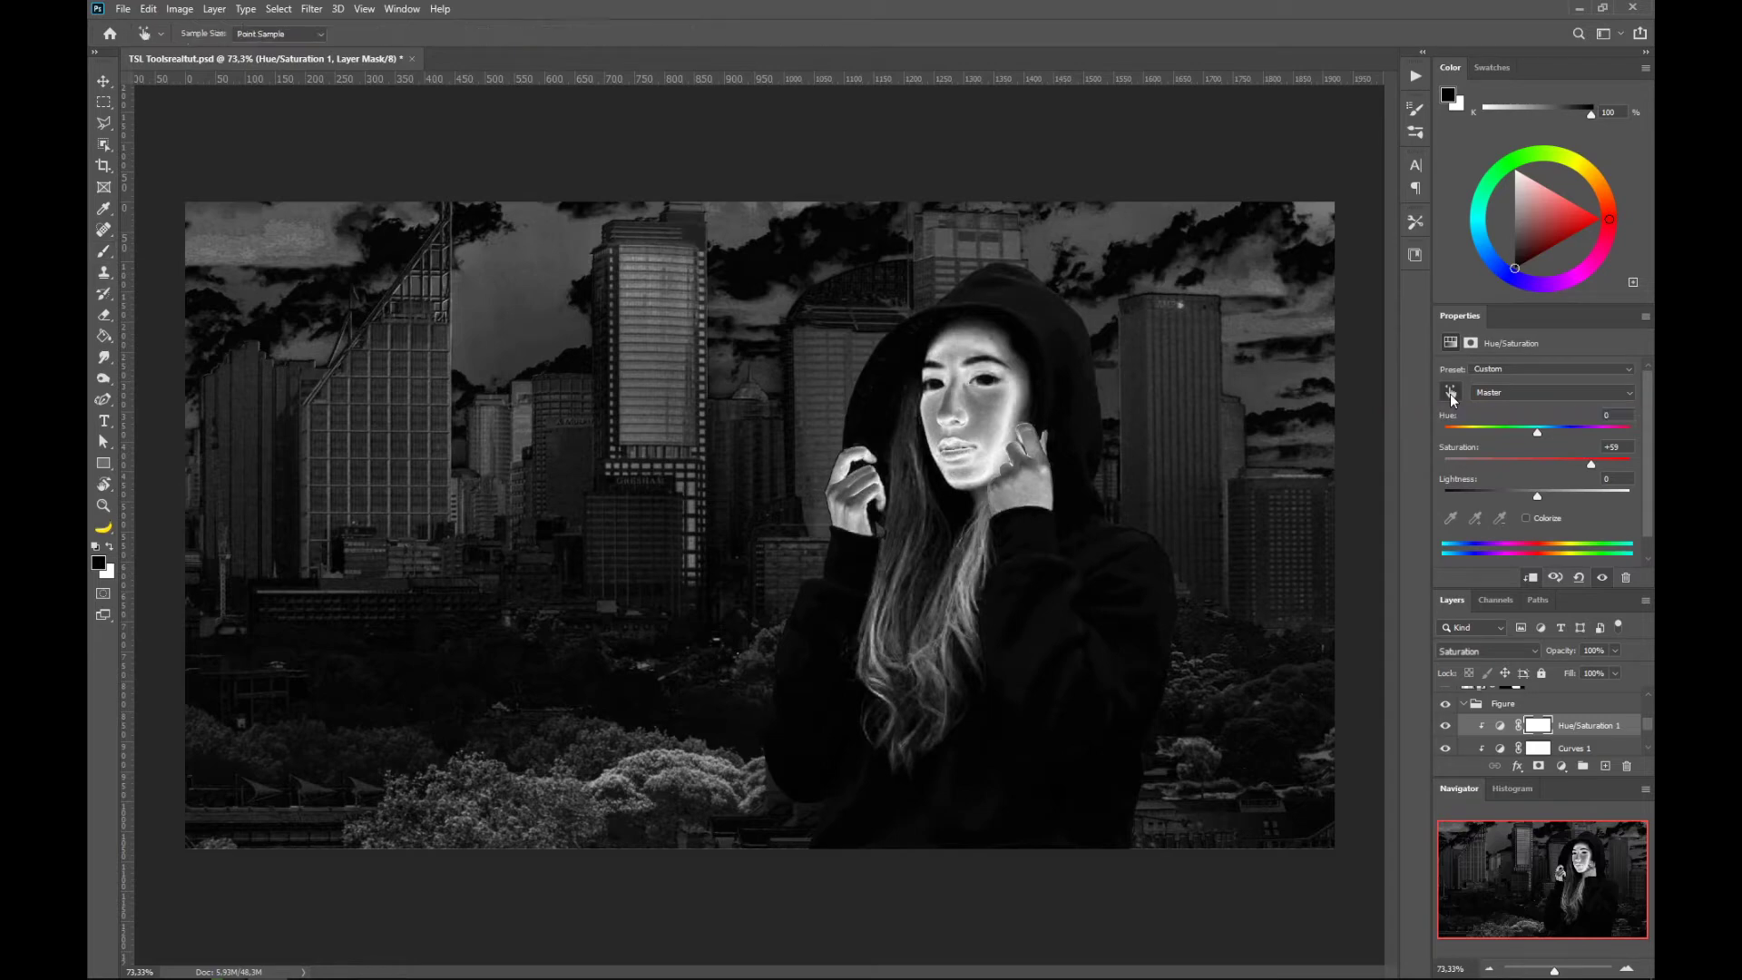
left_click(992, 409)
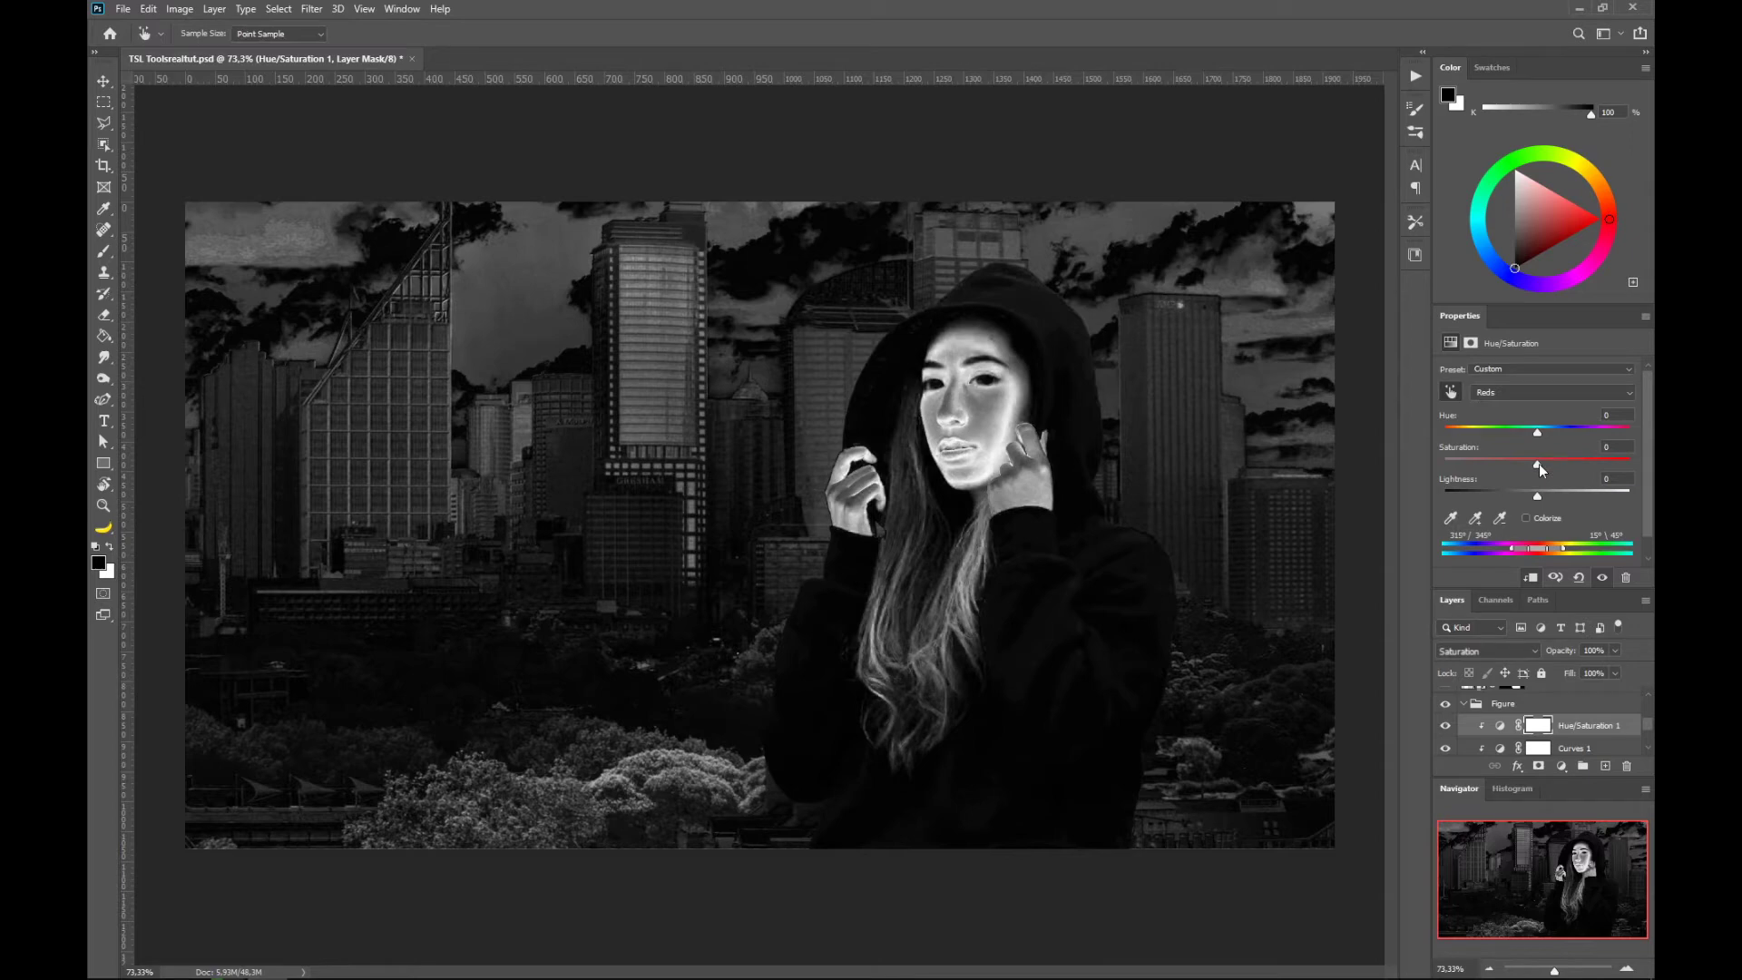
left_click_drag(1539, 465, 1483, 467)
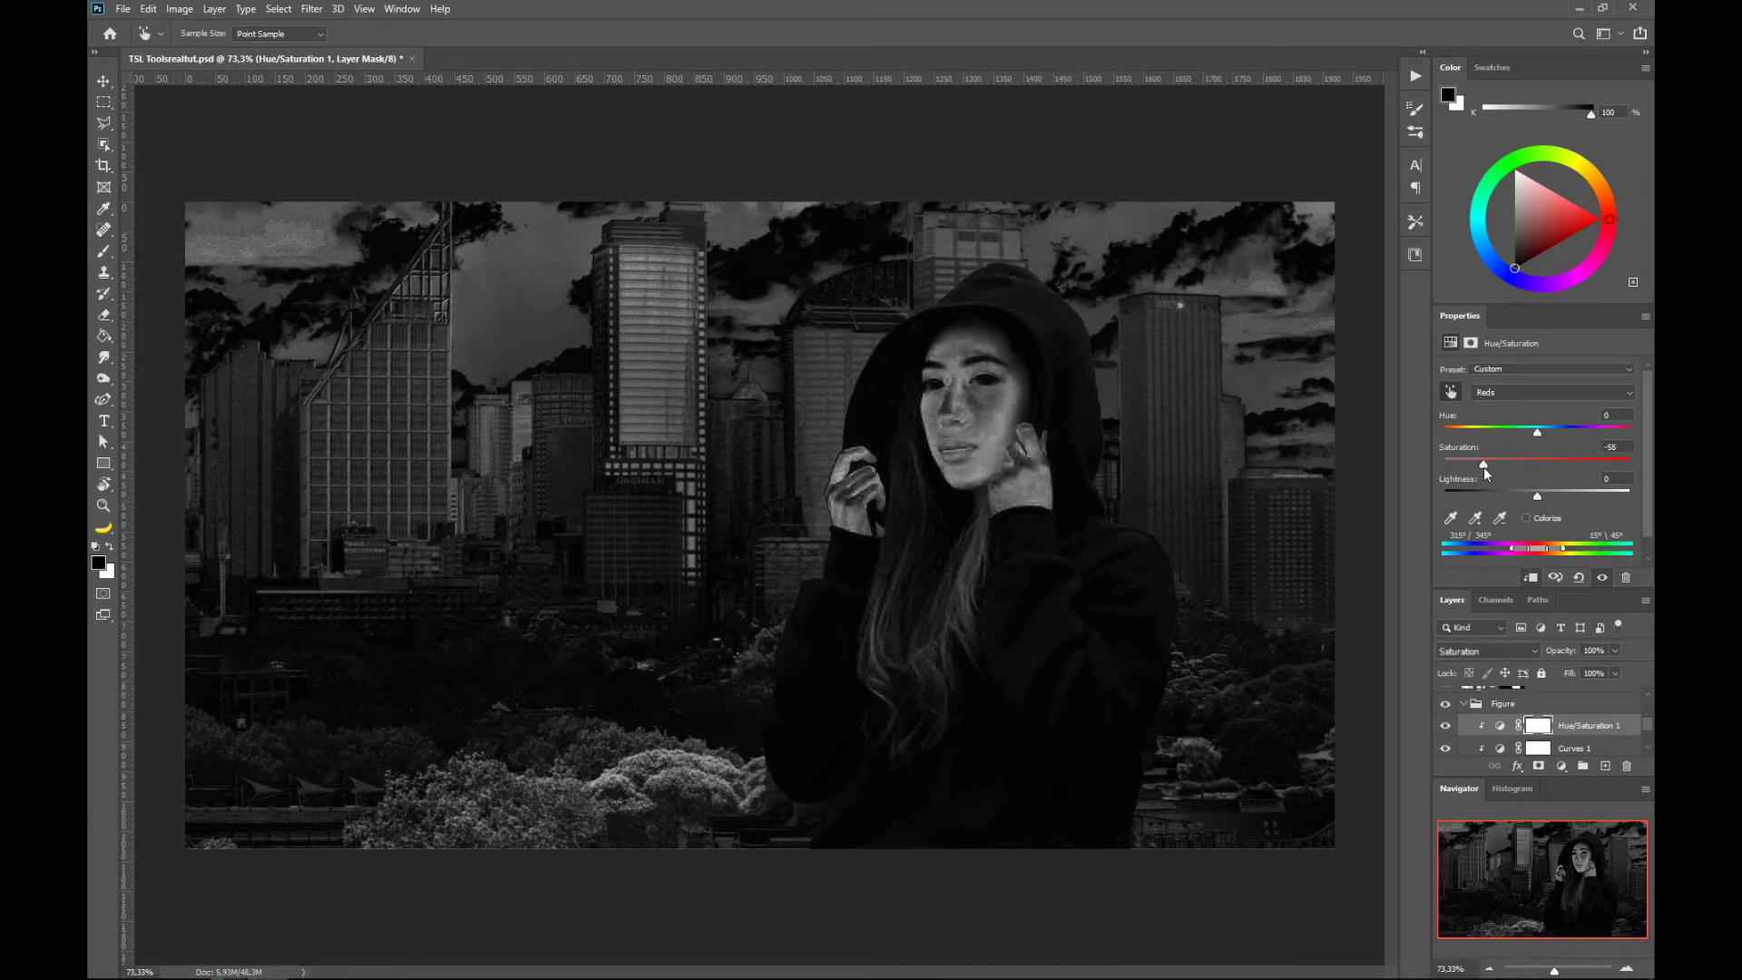
left_click_drag(1484, 480, 1482, 479)
Set the Hue/Saturation saturation for Yellows to about -30.
left_click(1534, 395)
left_click(1518, 435)
left_click_drag(1537, 463, 1517, 475)
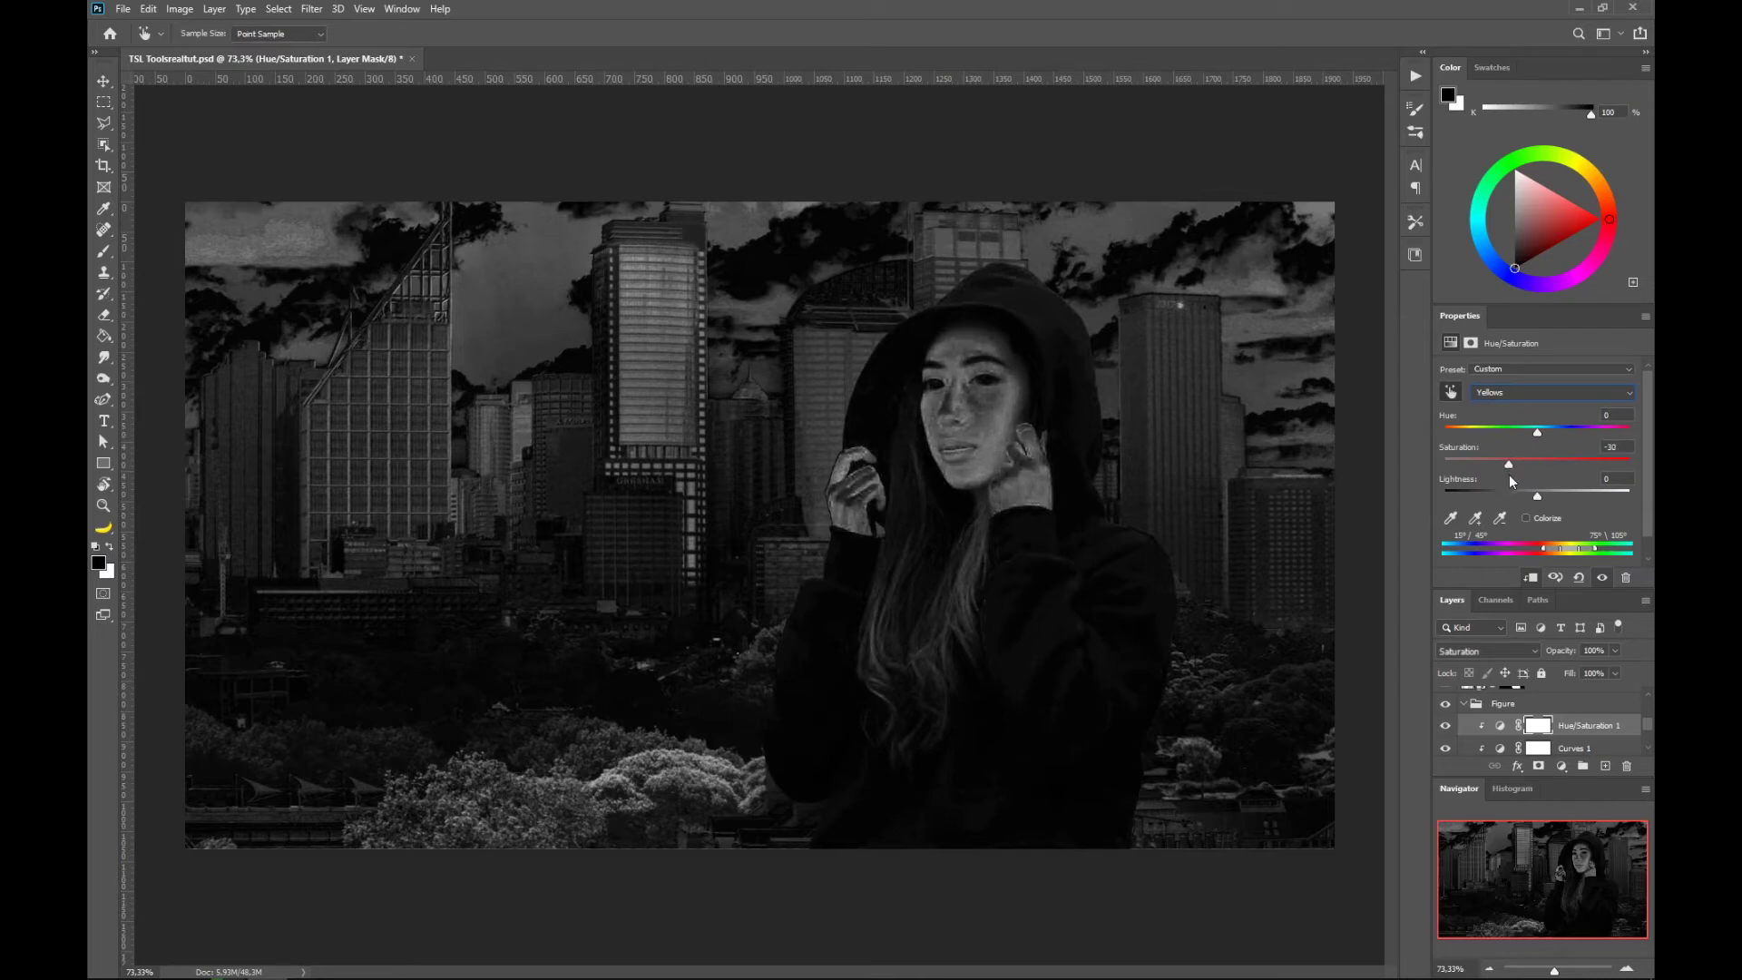
Compare the figure with and without the clipped Hue/Saturation adjustment by toggling its visibility.
left_click(1446, 727)
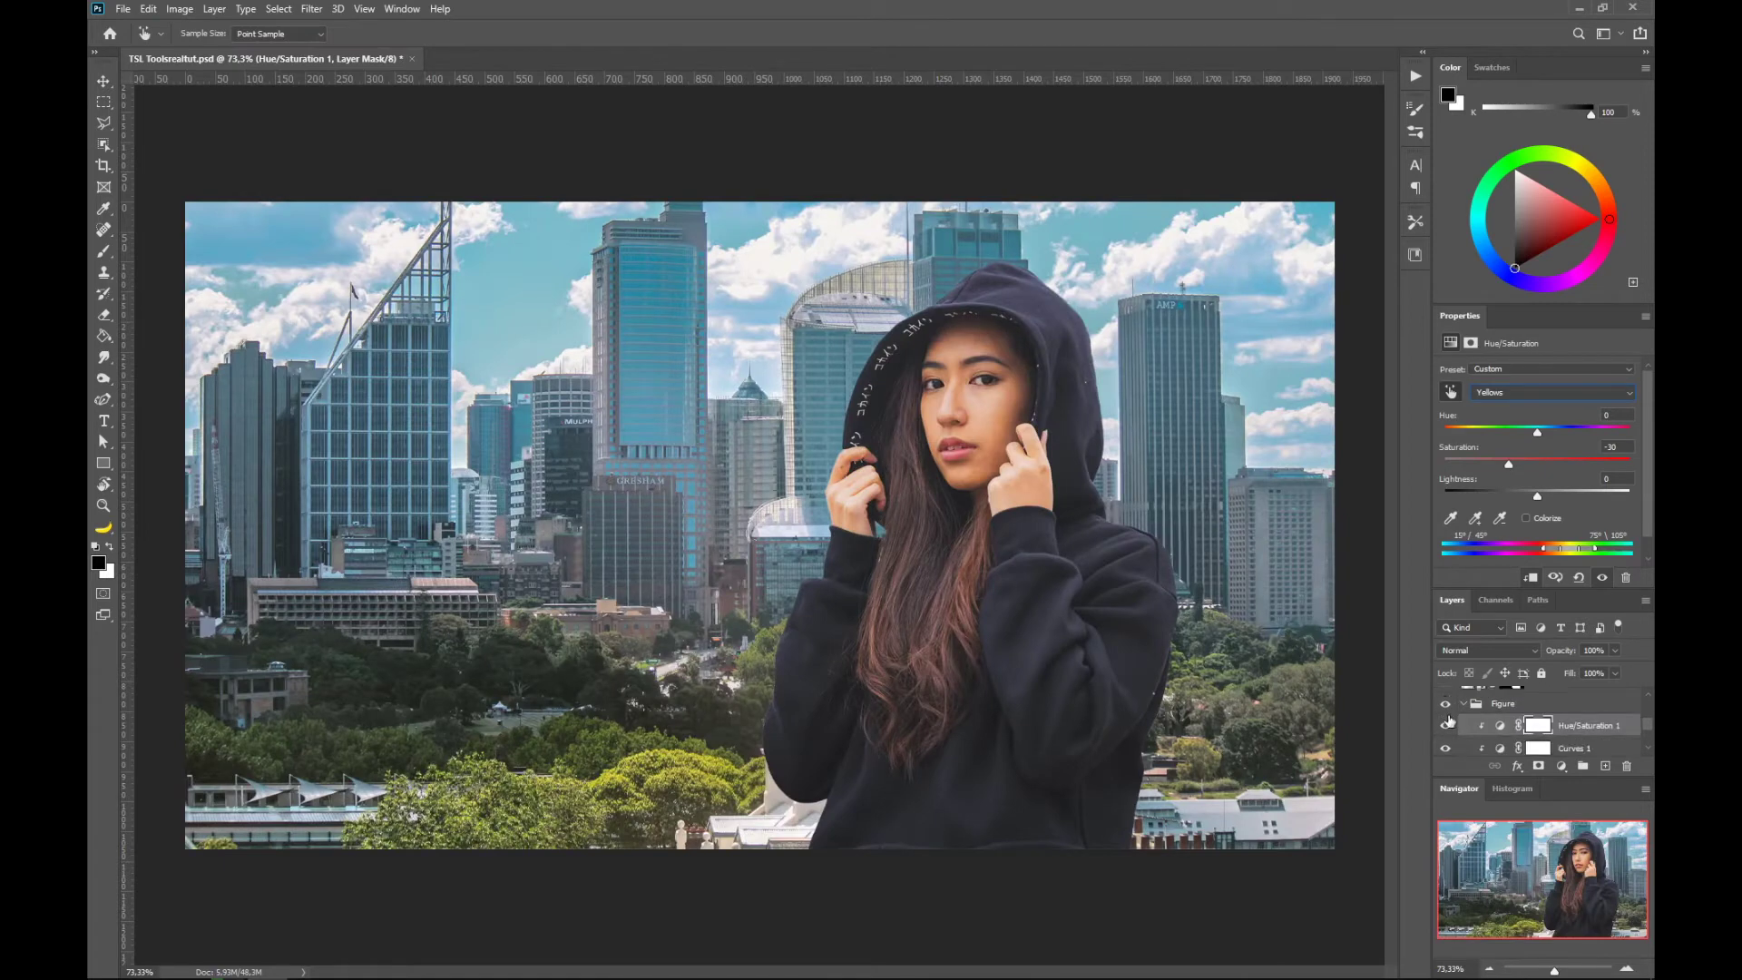
left_click(1446, 726)
left_click(1448, 726)
left_click(1448, 726)
left_click(1448, 726)
left_click(1448, 726)
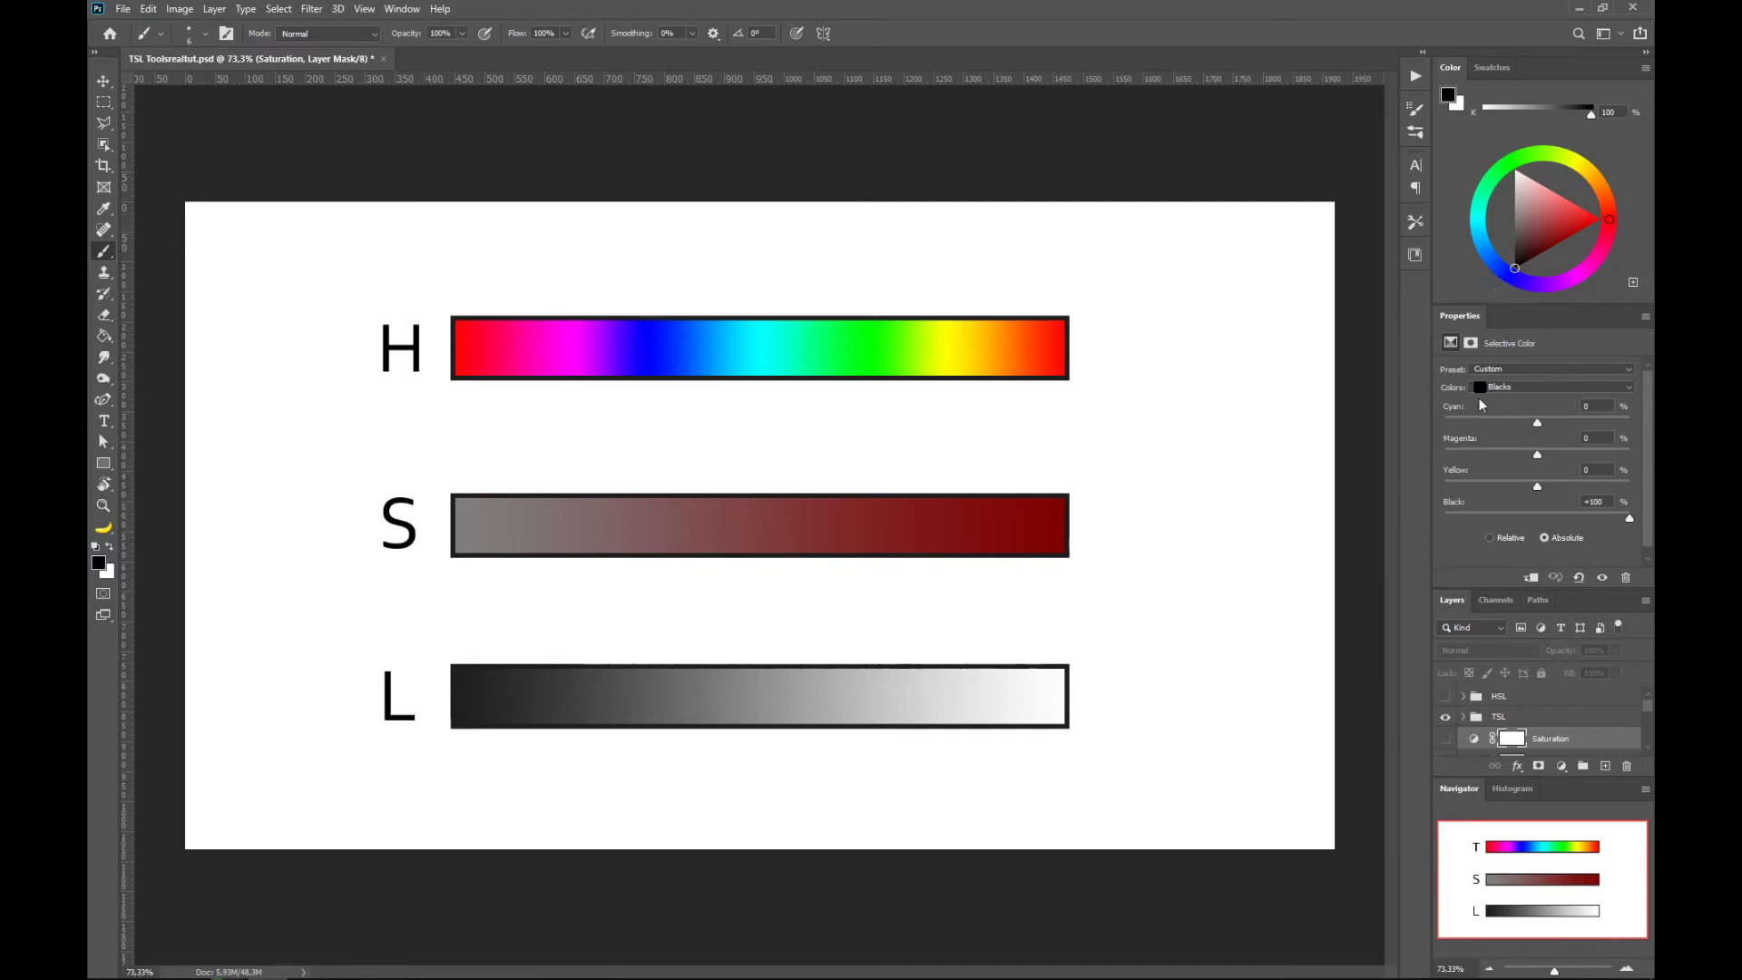
Hide the TSL group and add a mid-gray (7f7f7f) Solid Color fill layer above the Saturation layer.
left_click(1445, 717)
left_click(1562, 767)
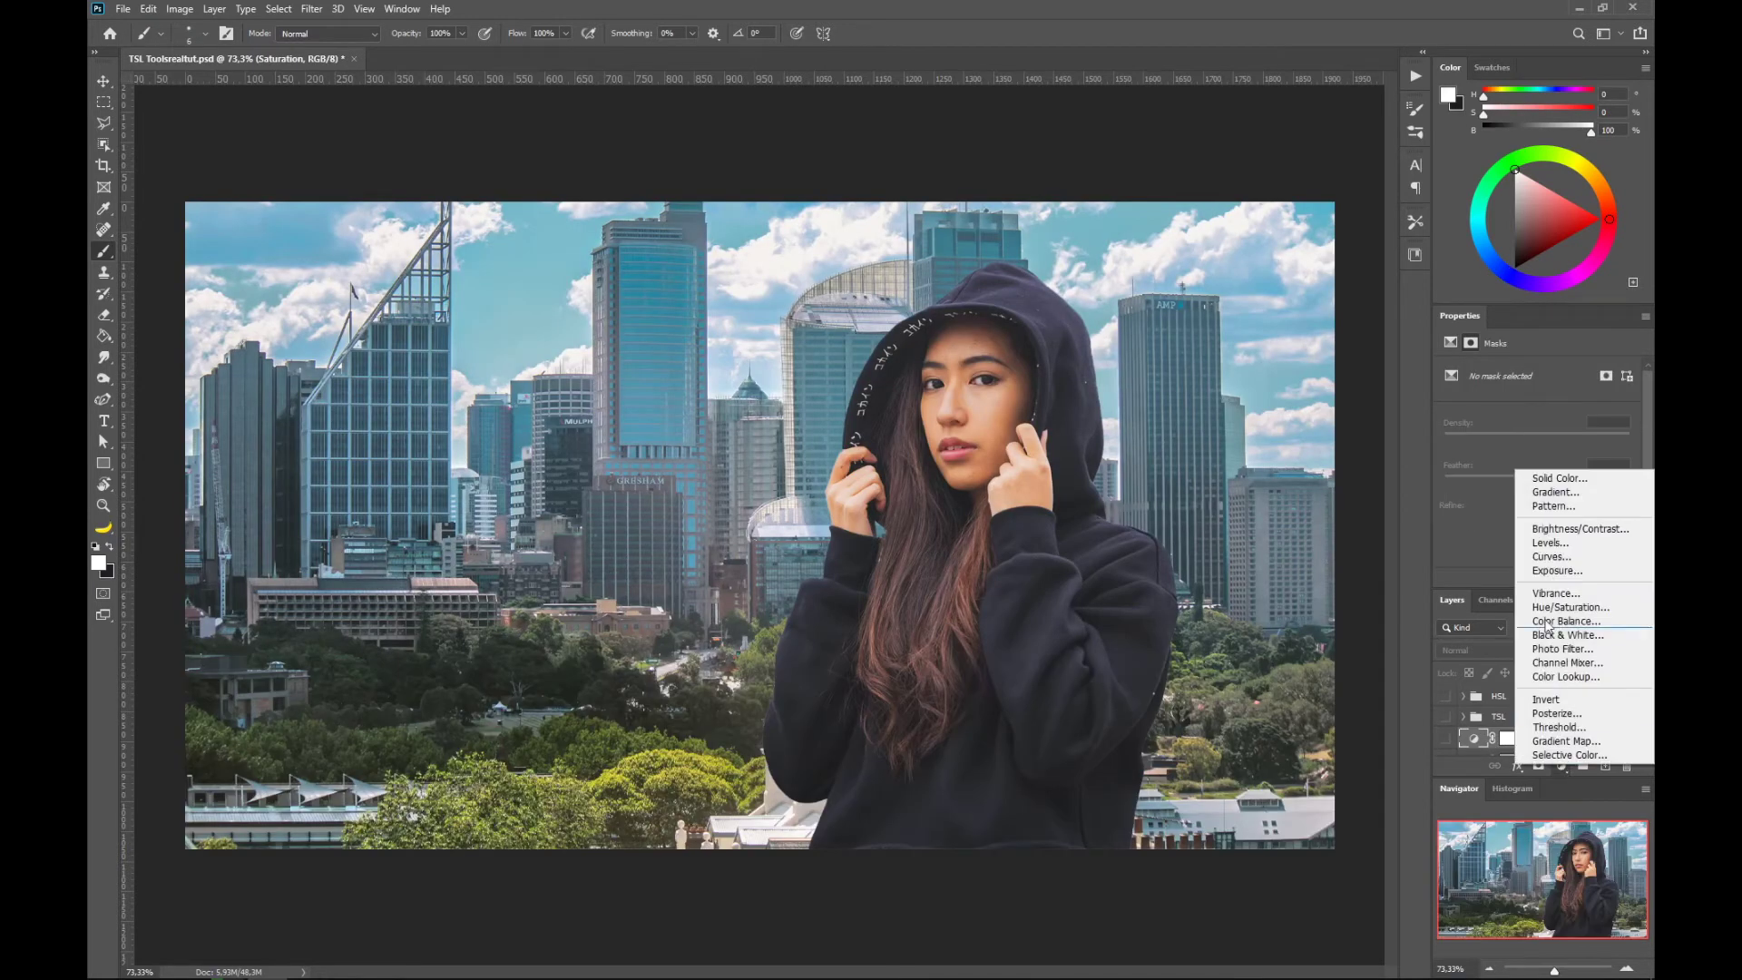
left_click(1546, 480)
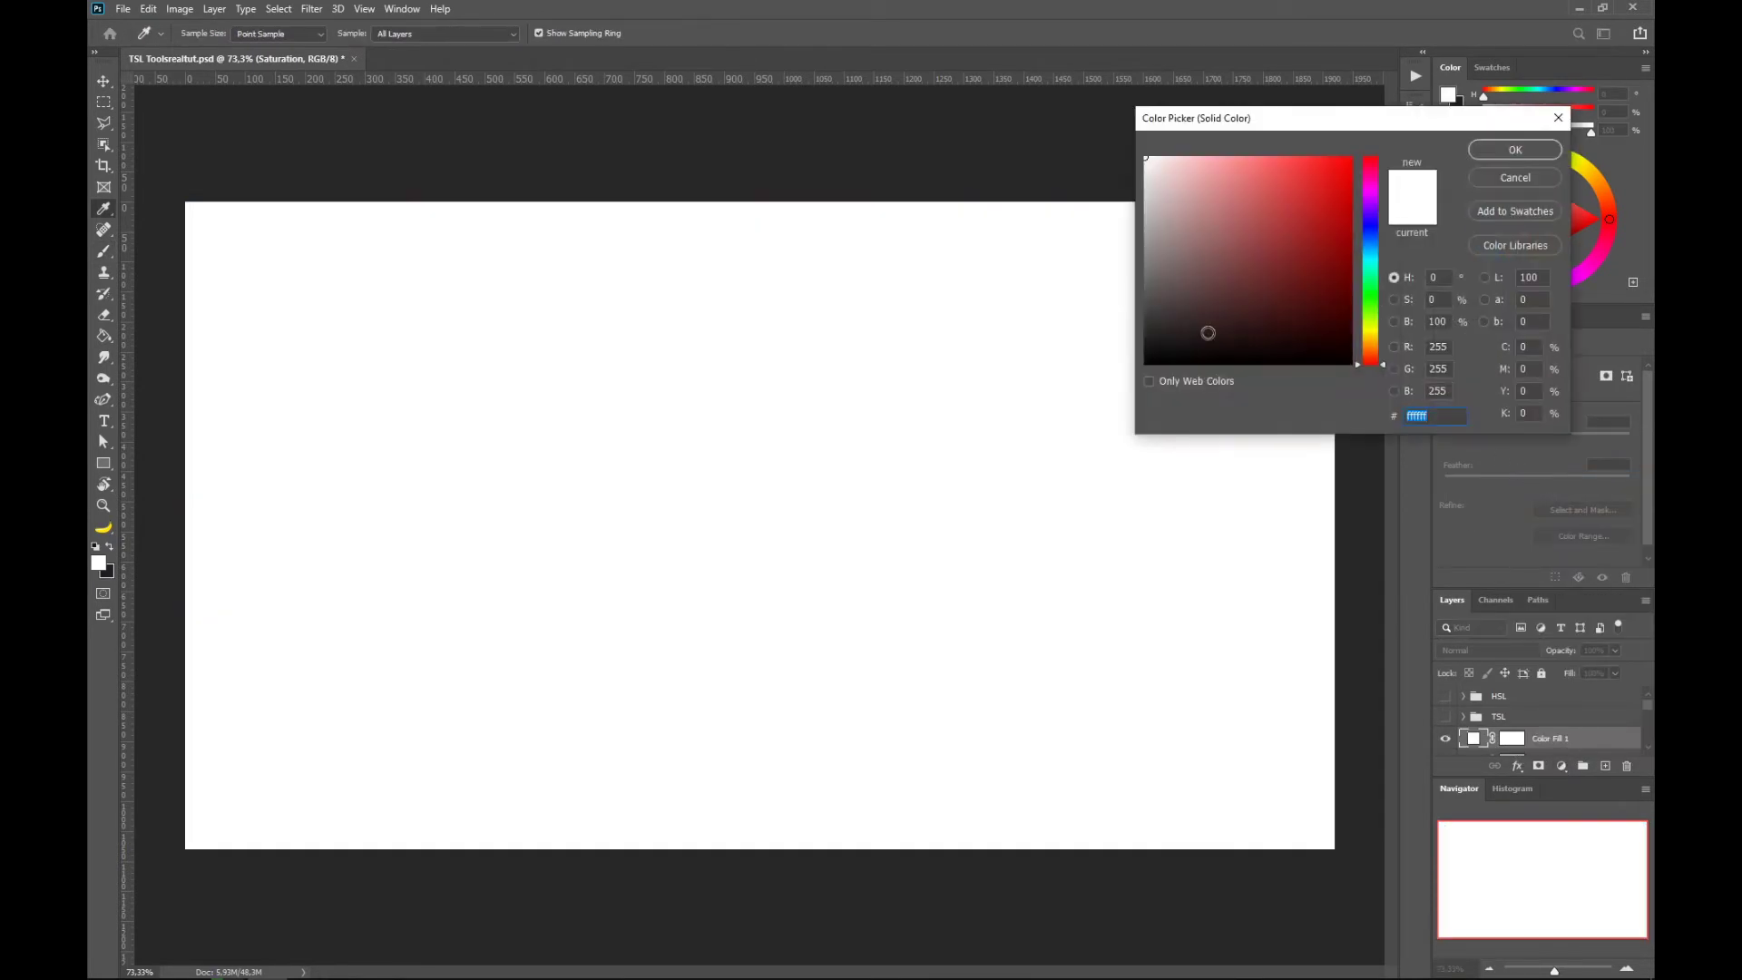
left_click_drag(1153, 256, 1141, 257)
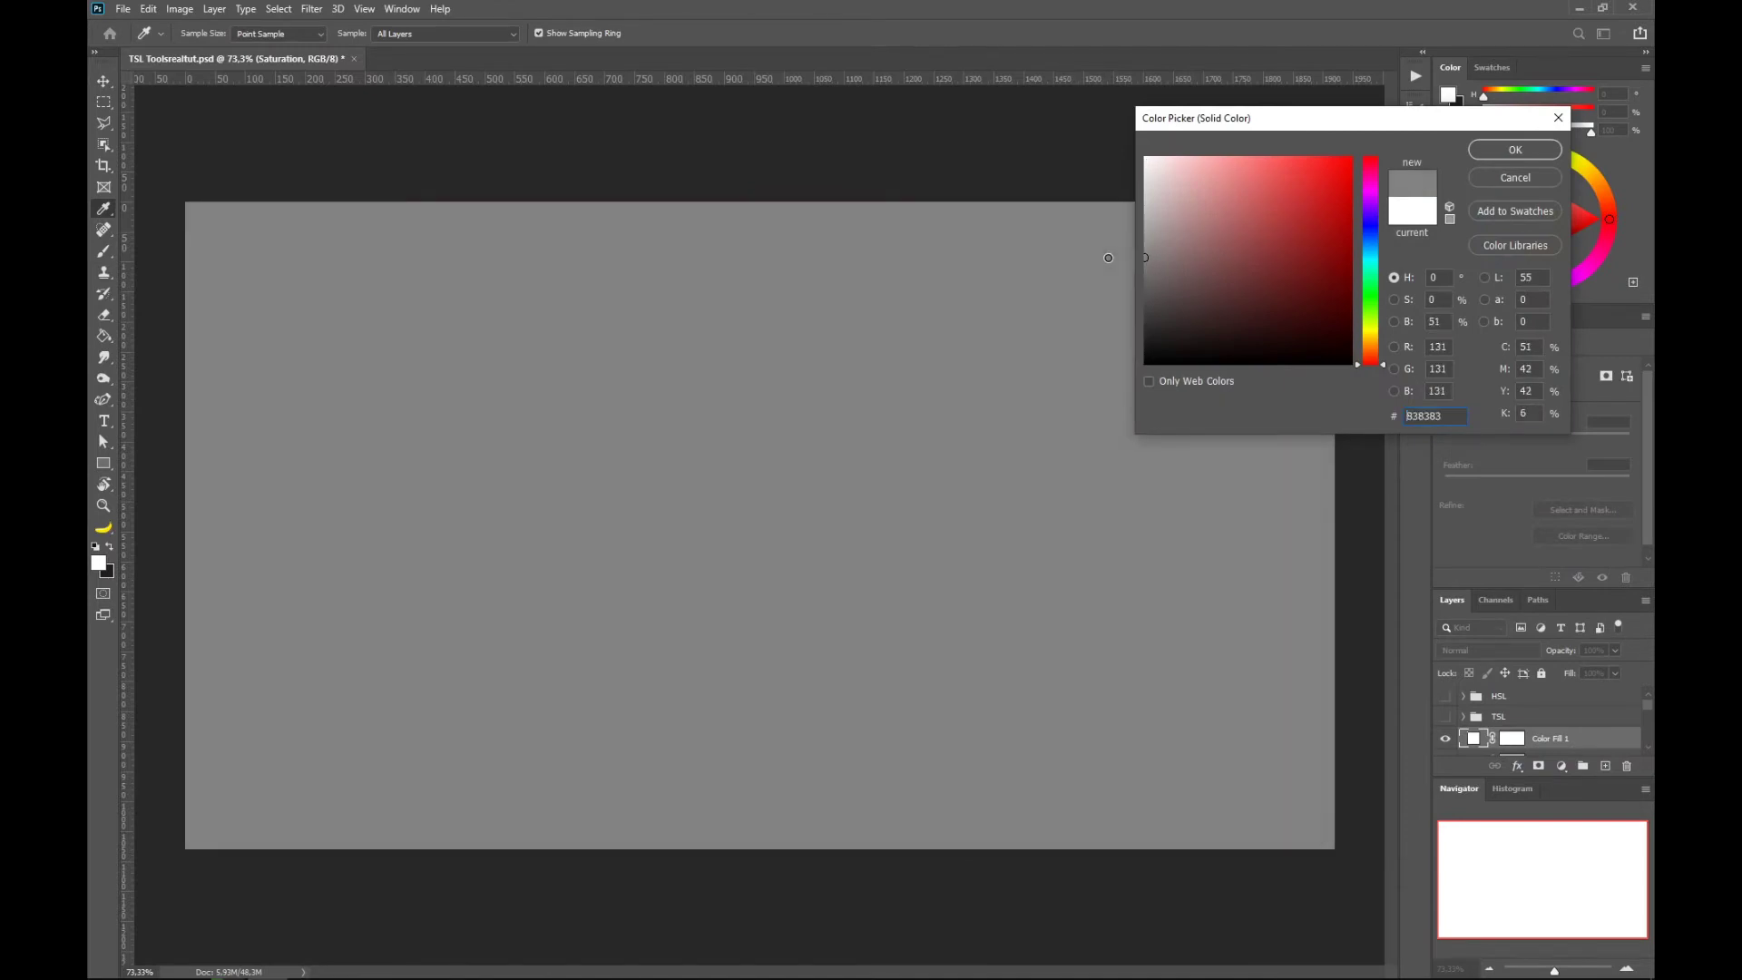
left_click_drag(1103, 259, 1104, 262)
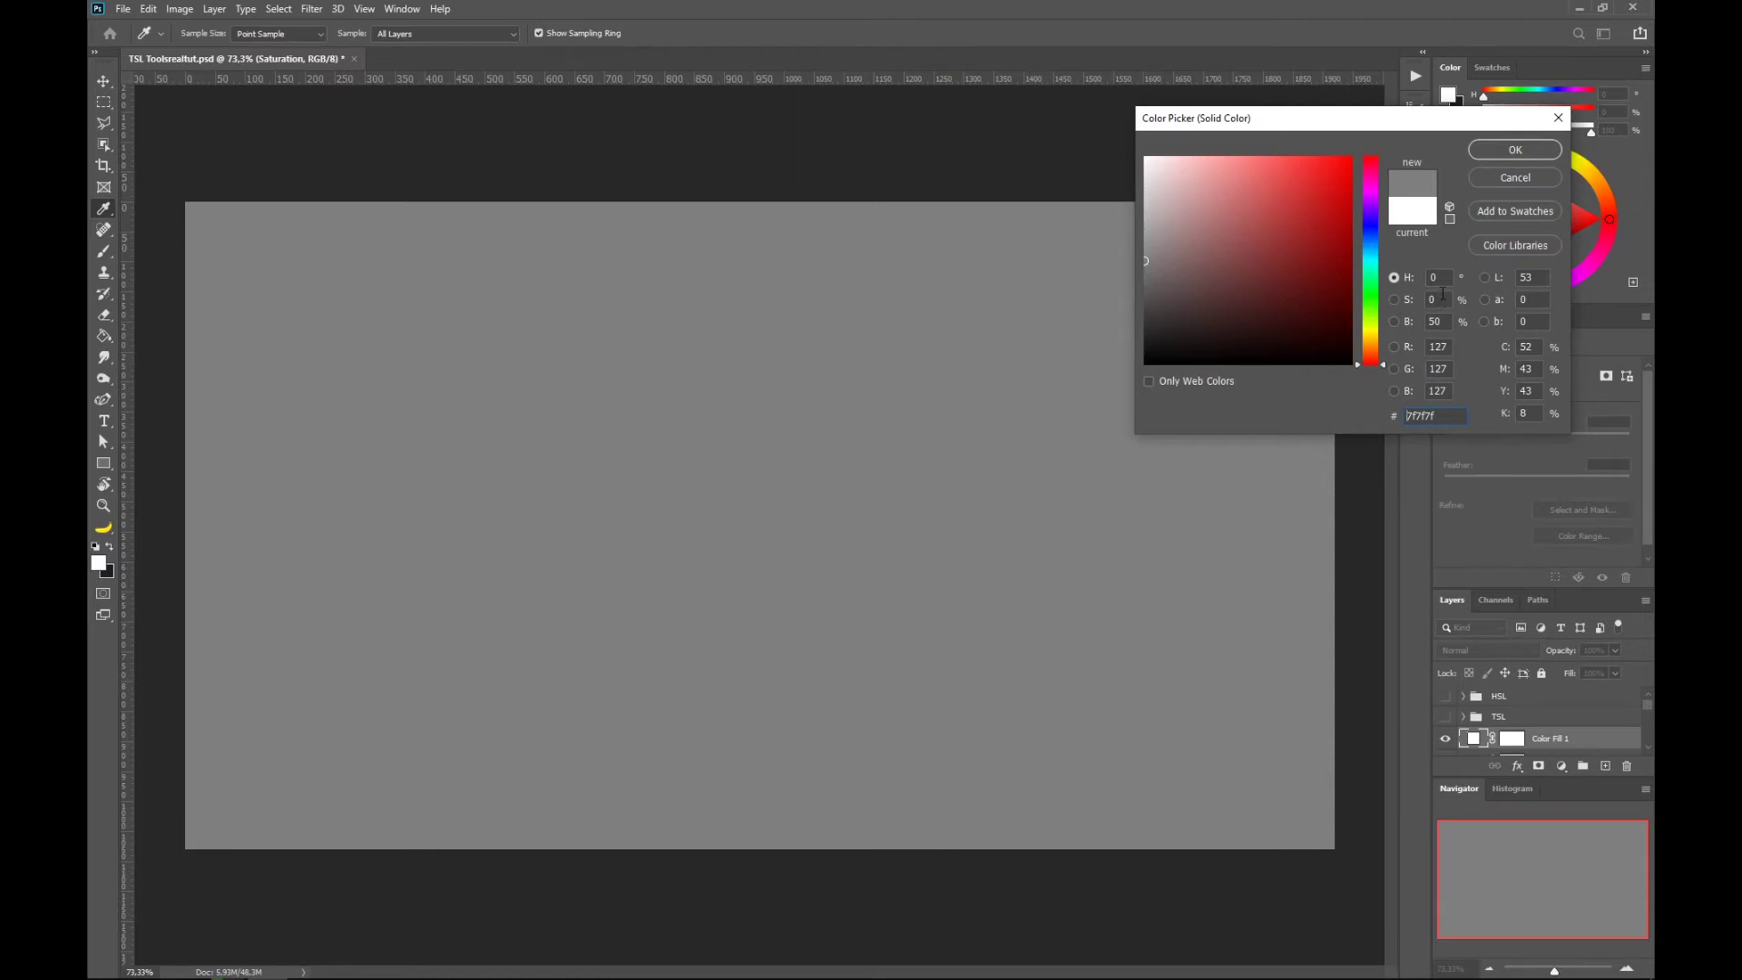
left_click(1514, 152)
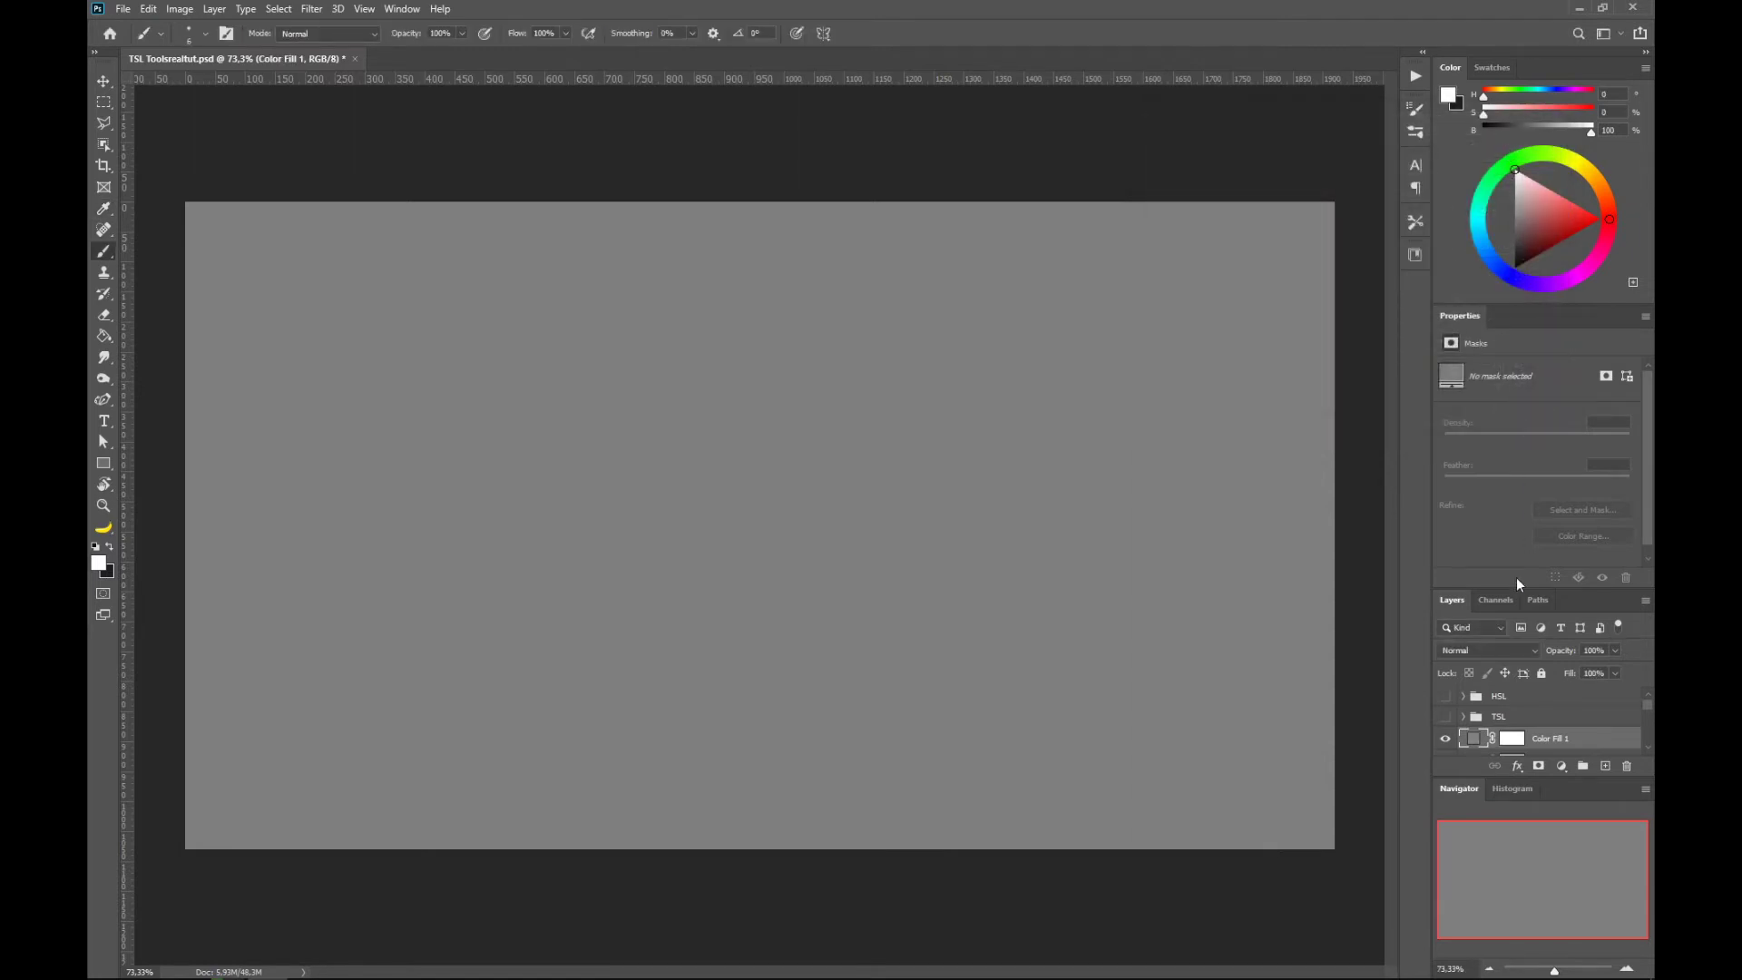
Set the gray fill layer's blend mode to Luminosity and darken its color to 494949.
left_click(1521, 650)
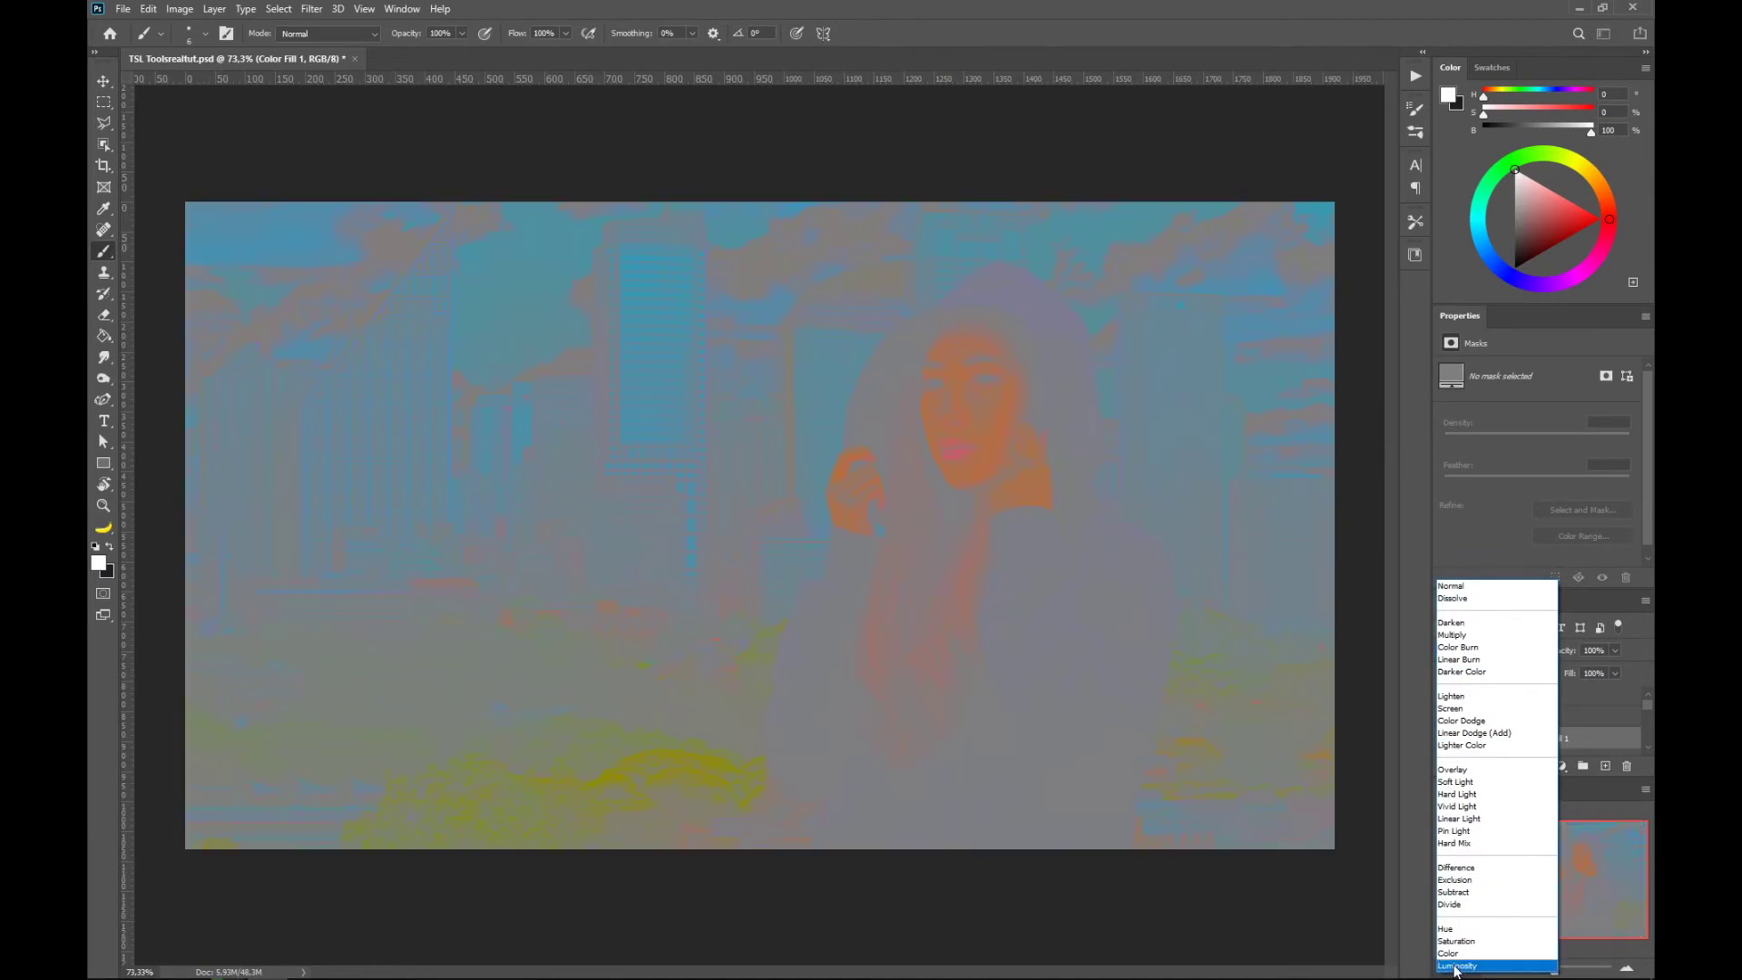
left_click(1456, 966)
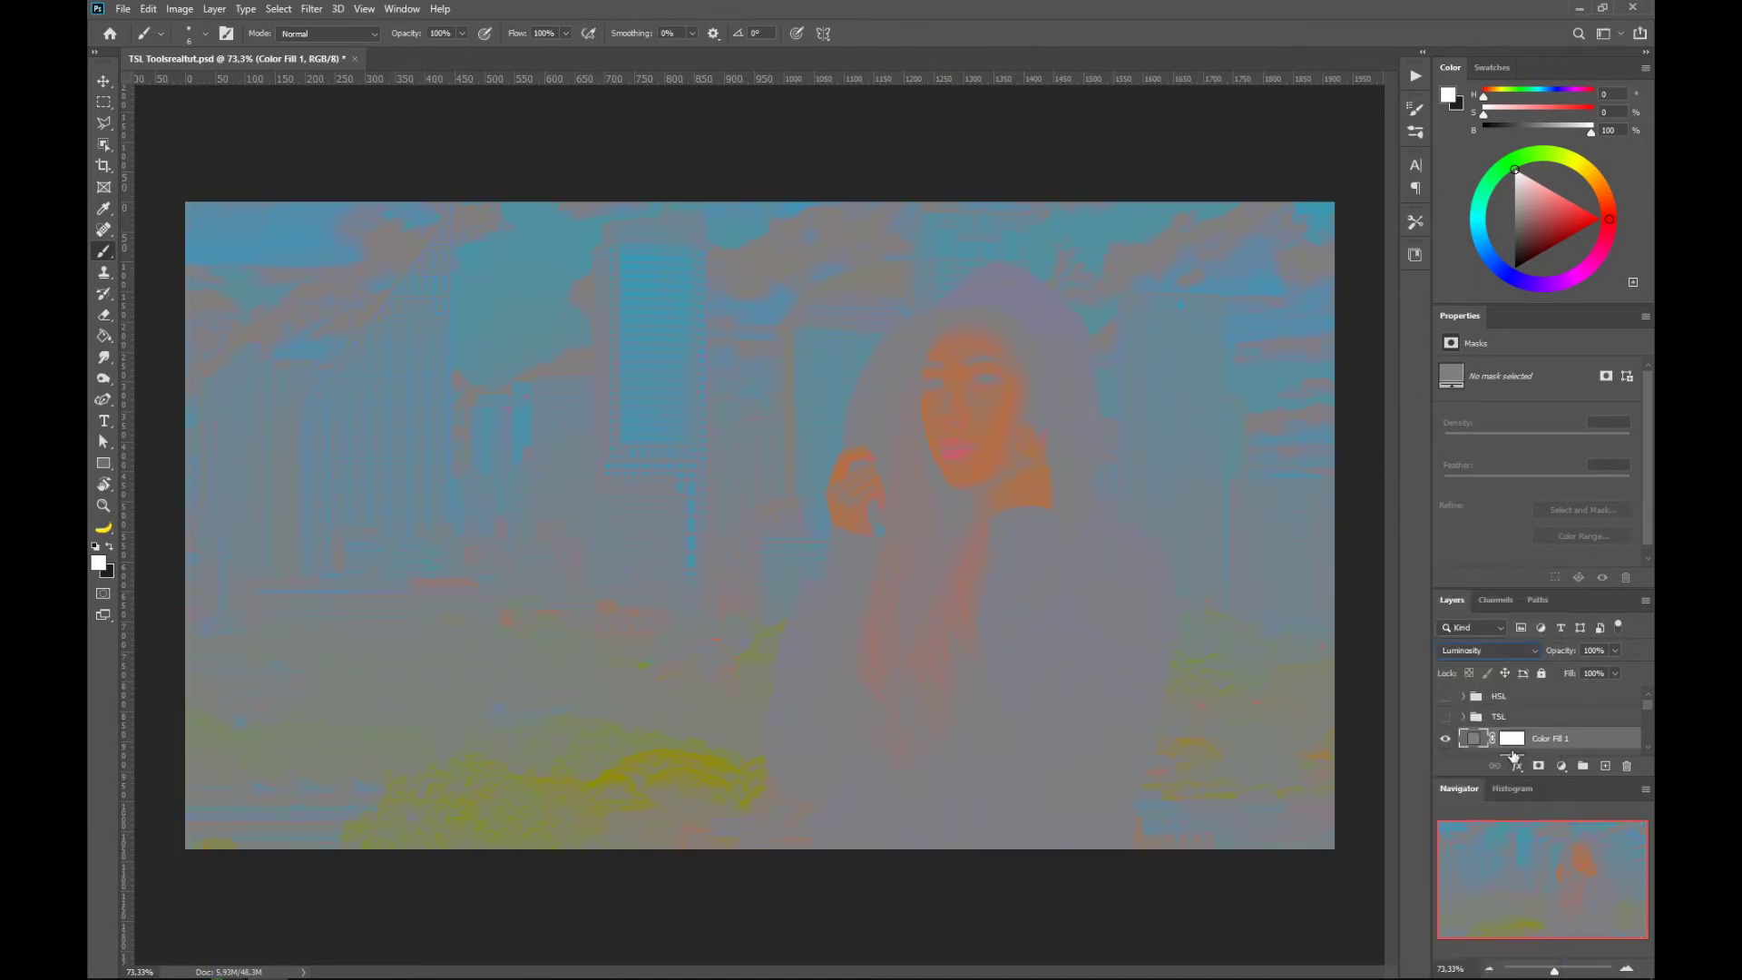
double_click(1474, 738)
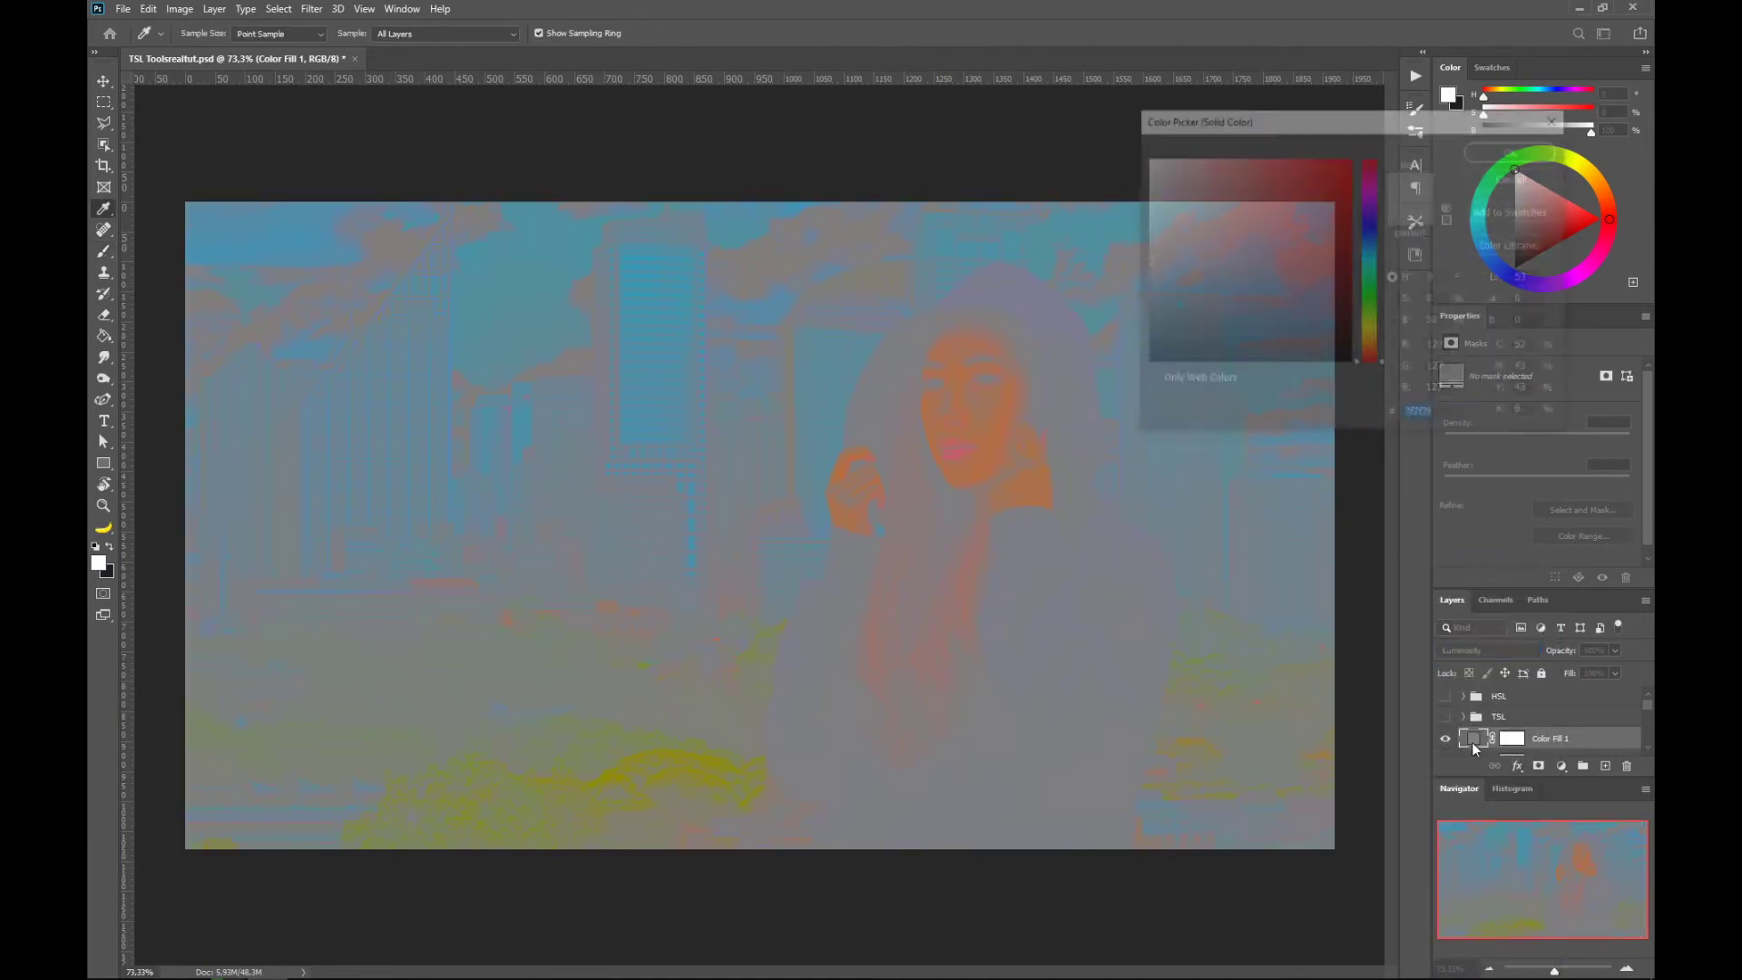
mouse_move(1147, 270)
left_mouse_down()
mouse_move(1116, 323)
mouse_move(1090, 211)
mouse_move(1090, 304)
left_mouse_up()
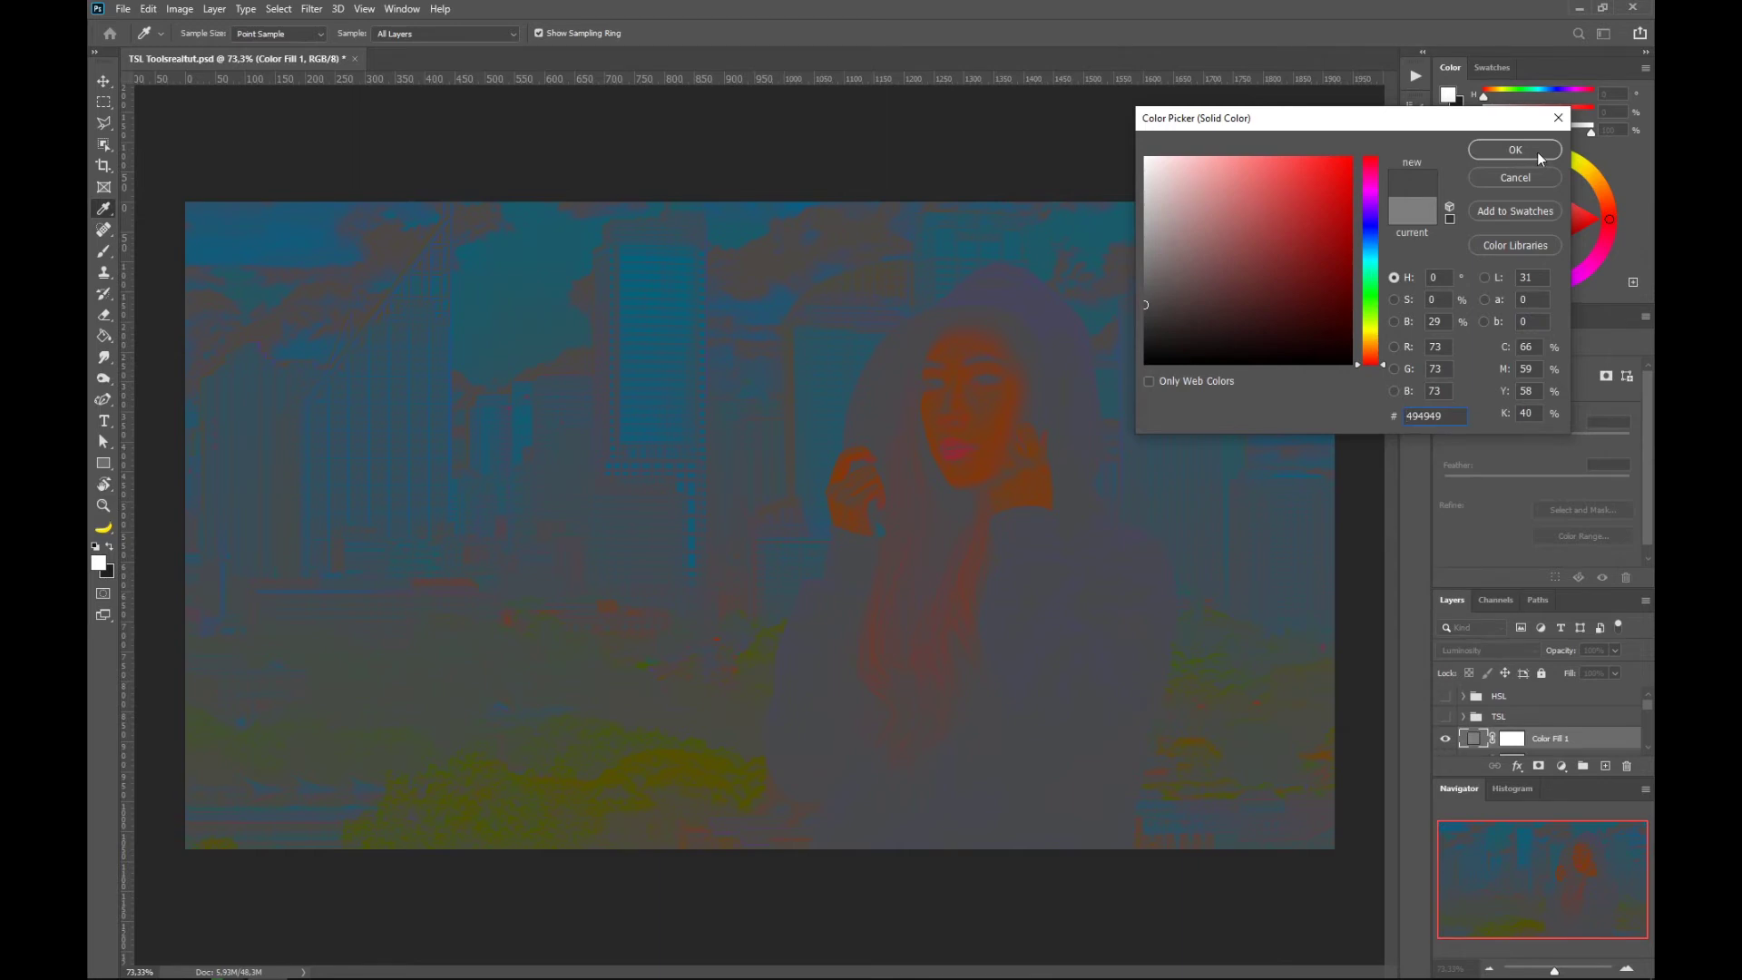
left_click(1538, 150)
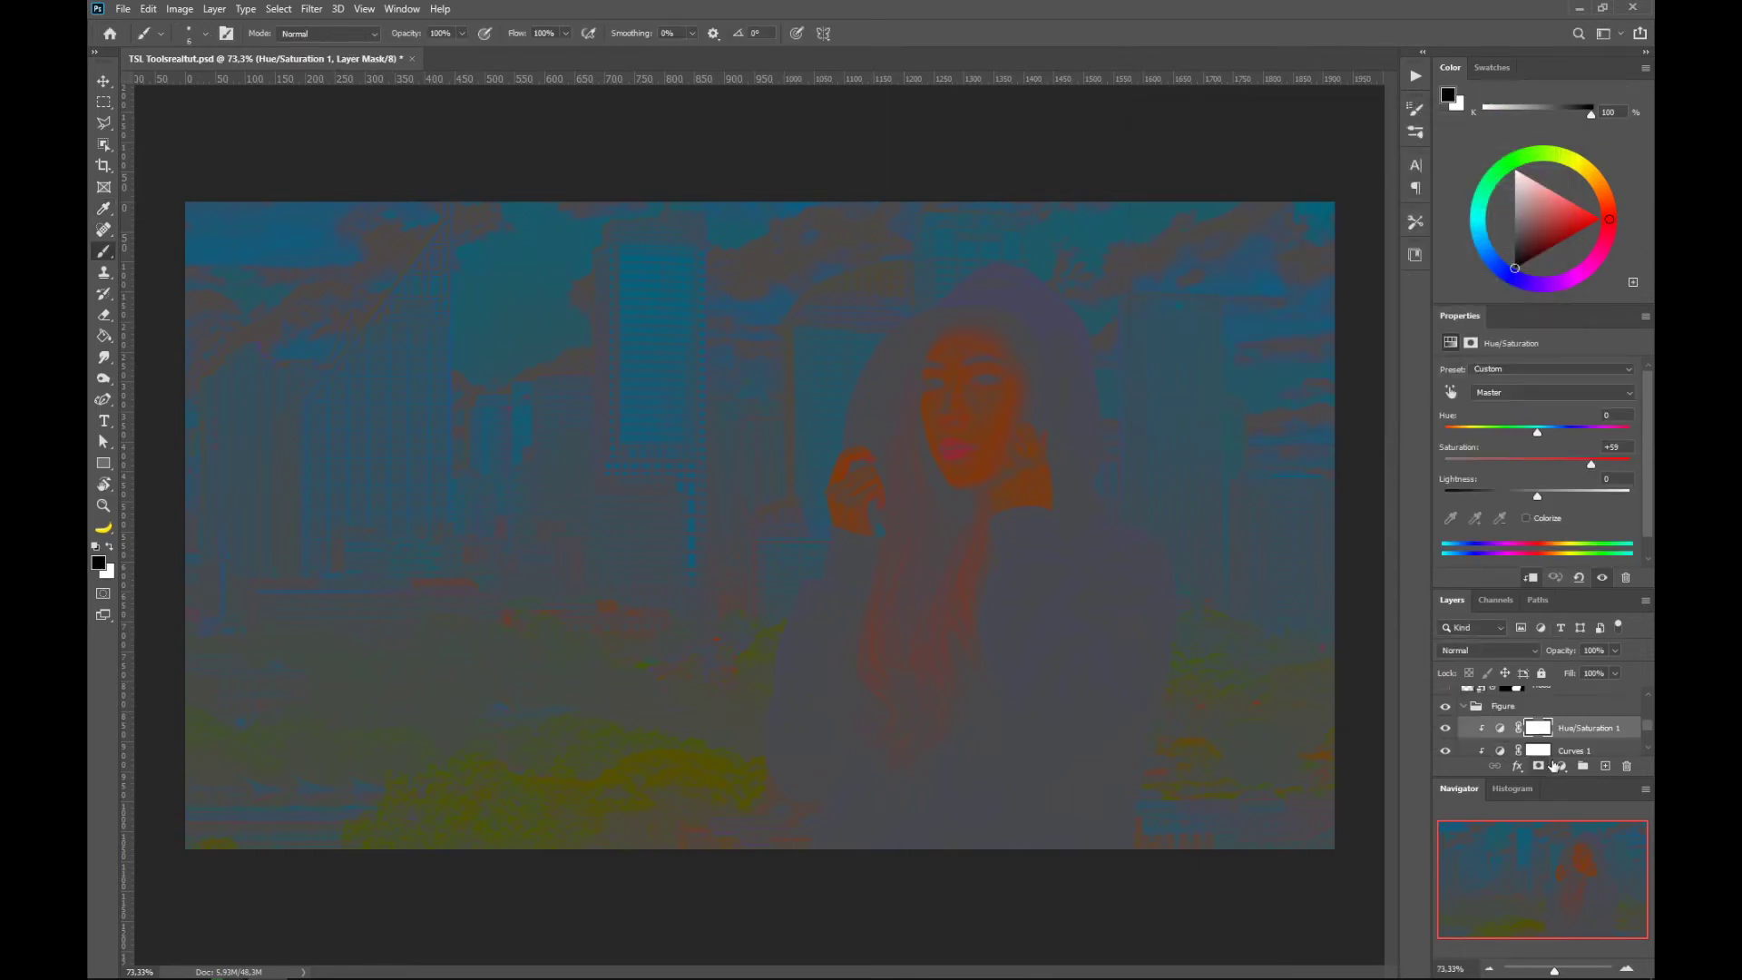
Add a Selective Color adjustment above Hue/Saturation 1 in the Figure group, clipped and with its blend mode set to Color.
left_click(1561, 767)
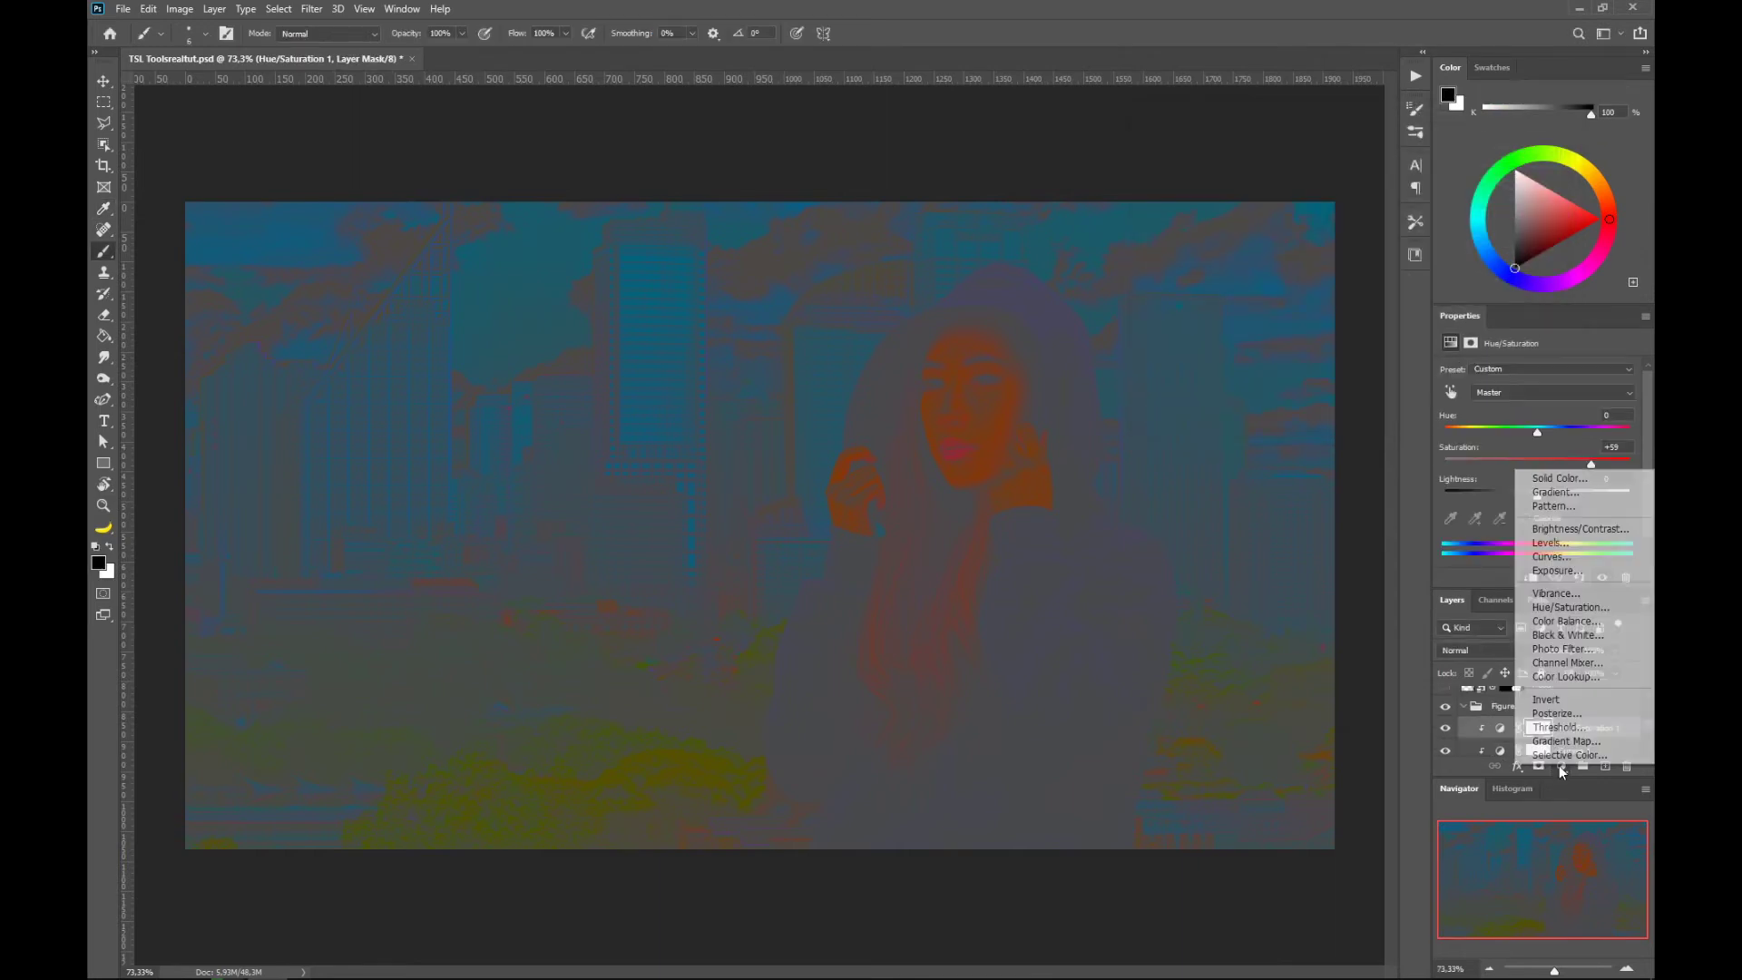
left_click(1561, 757)
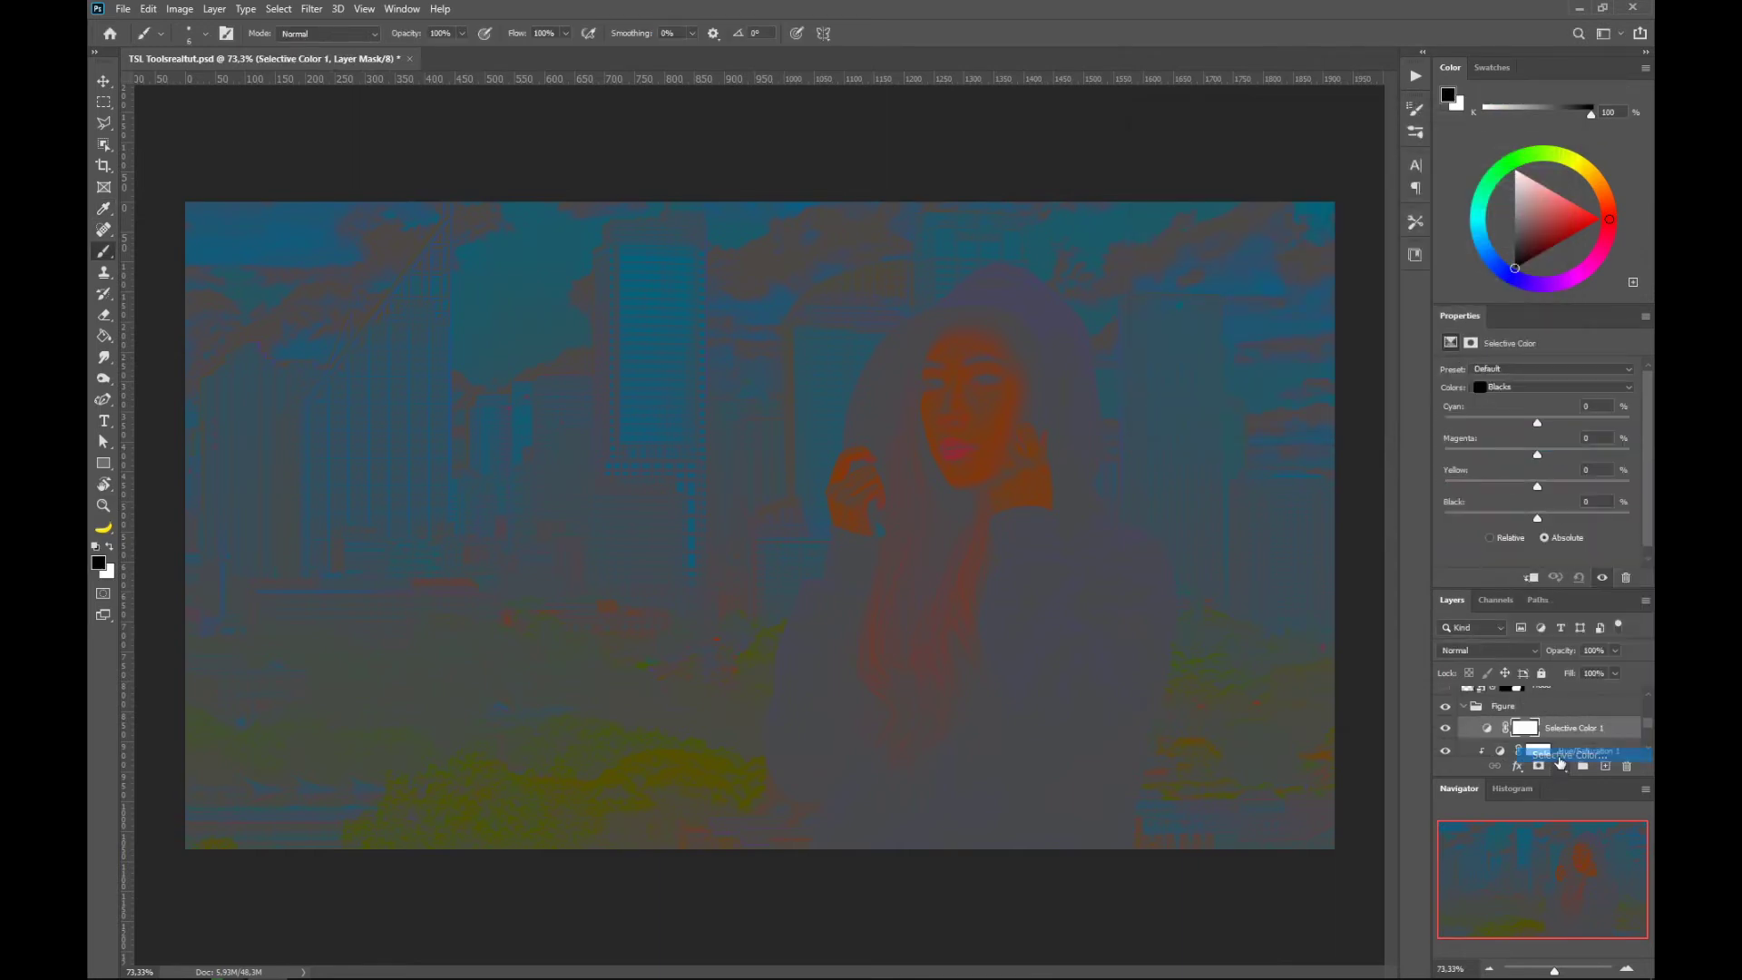
left_click(1489, 729)
left_click_drag(1490, 732, 1493, 737)
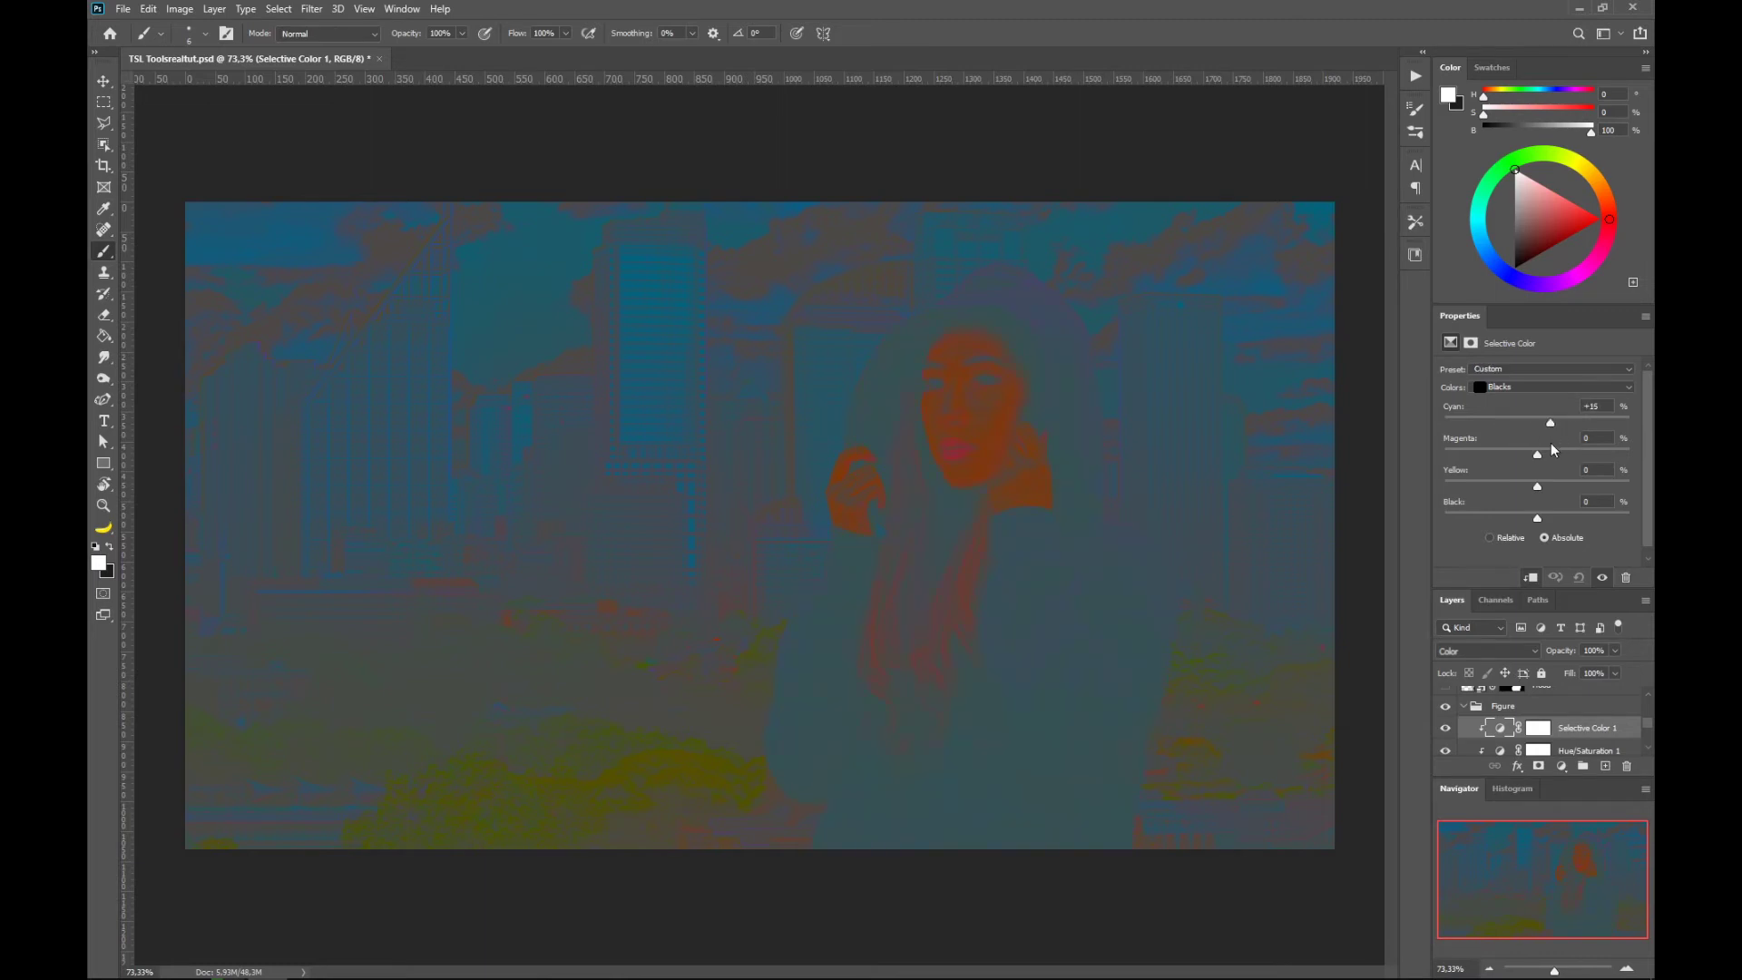
Set the clipped Selective Color's Blacks to Cyan -1% and Magenta -5%, and for Neutrals set Cyan to +7% and adjust Magenta.
left_click_drag(1535, 451, 1543, 479)
mouse_move(1538, 458)
left_mouse_down()
mouse_move(1565, 473)
mouse_move(1536, 488)
left_mouse_up()
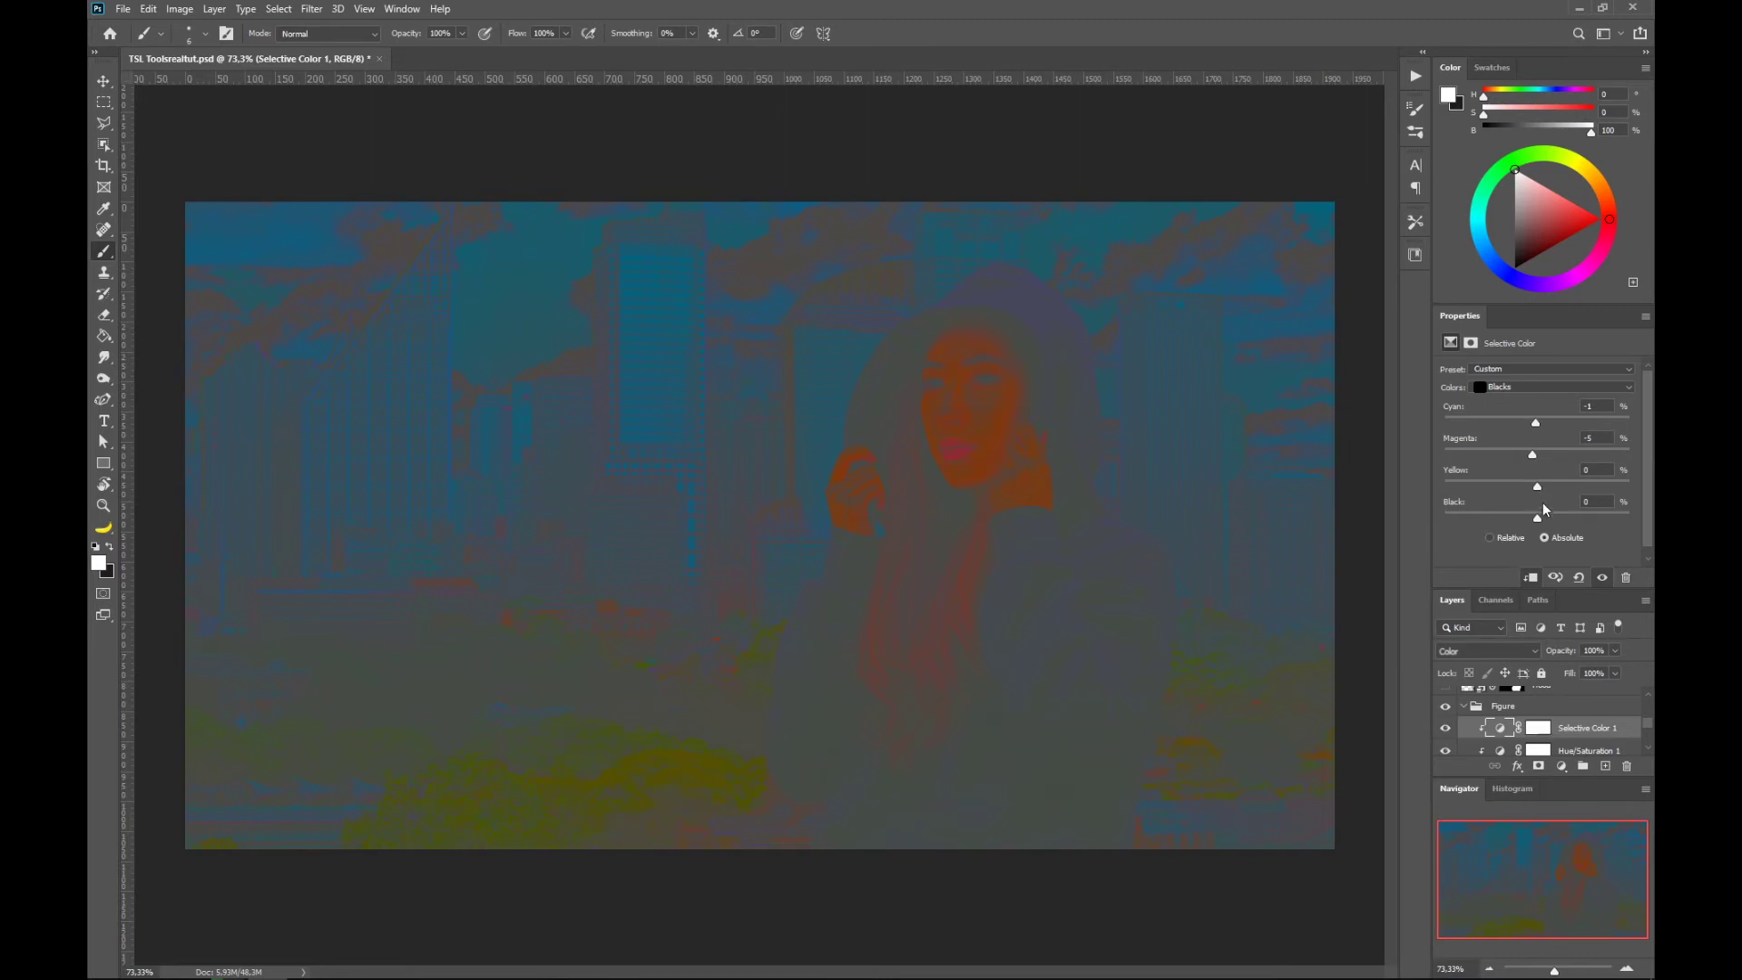
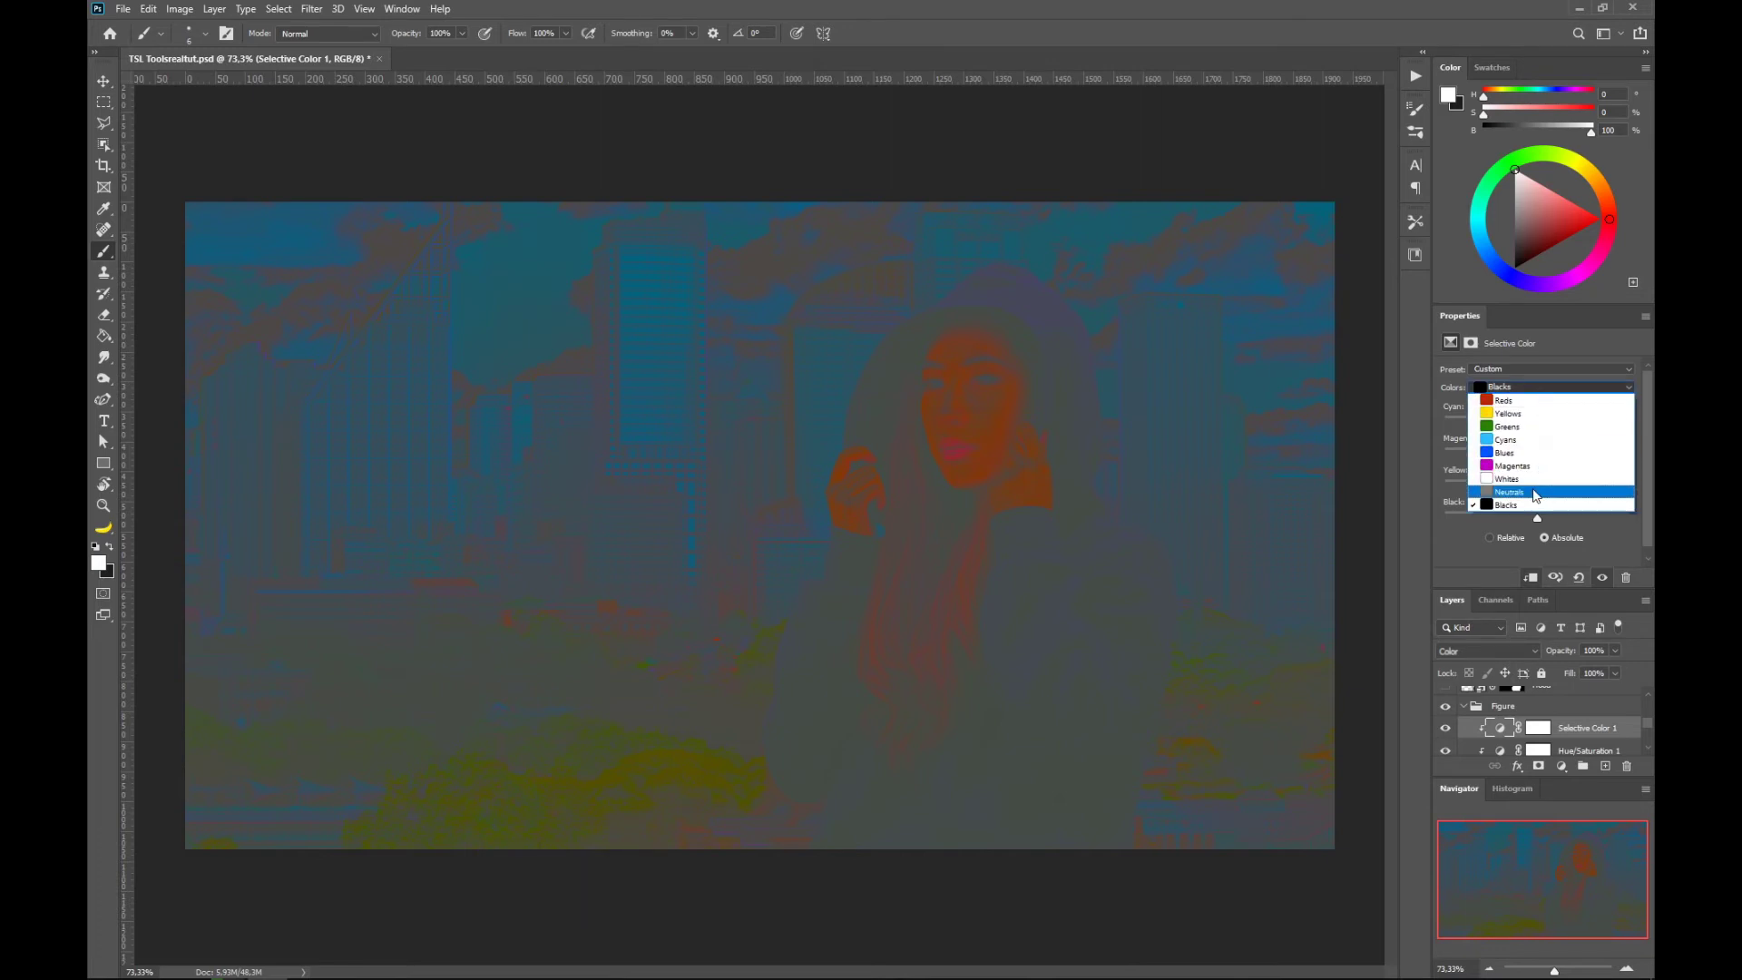
left_click(1537, 492)
mouse_move(1537, 424)
left_mouse_down()
mouse_move(1559, 436)
mouse_move(1544, 443)
left_mouse_up()
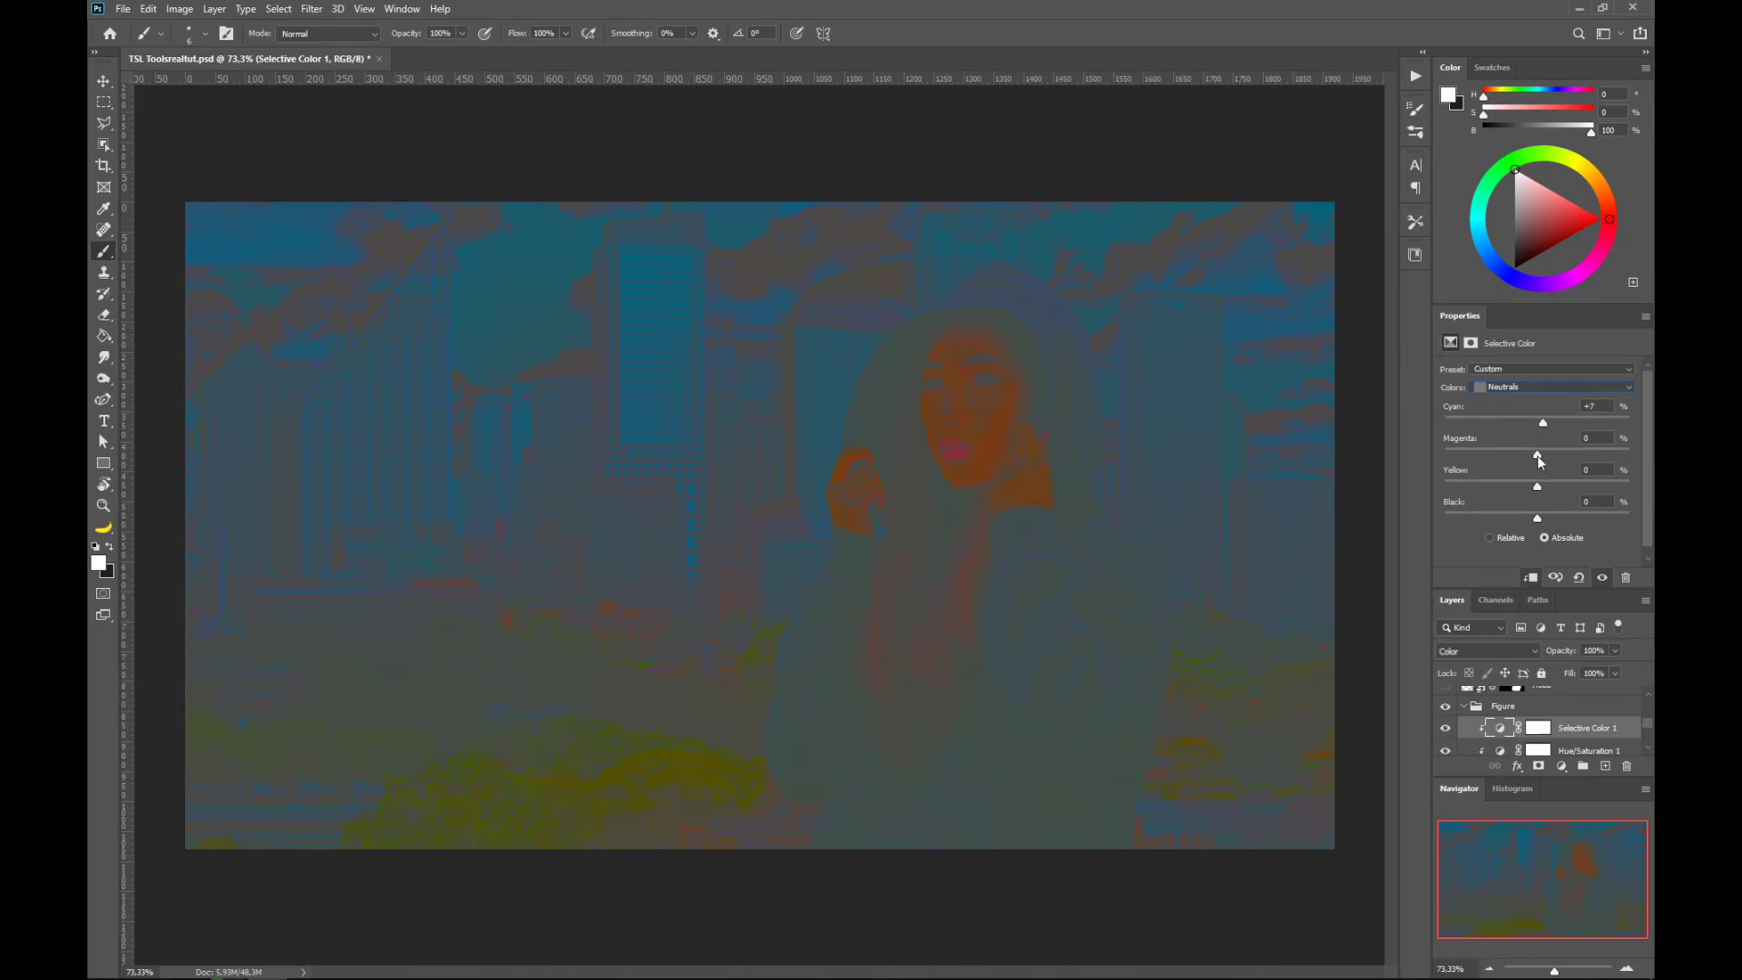
left_click_drag(1538, 456, 1538, 521)
Adjust the Magenta and Yellow values for Whites in the clipped Selective Color adjustment.
left_click(1544, 384)
left_click(1534, 486)
left_click_drag(1568, 460, 1524, 461)
left_click_drag(1537, 454, 1531, 460)
left_click_drag(1529, 477, 1526, 479)
mouse_move(1538, 487)
left_mouse_down()
mouse_move(1496, 497)
mouse_move(1526, 510)
left_mouse_up()
Adjust the Cyan, Magenta and Yellow values for Reds in the clipped Selective Color adjustment.
left_click(1528, 391)
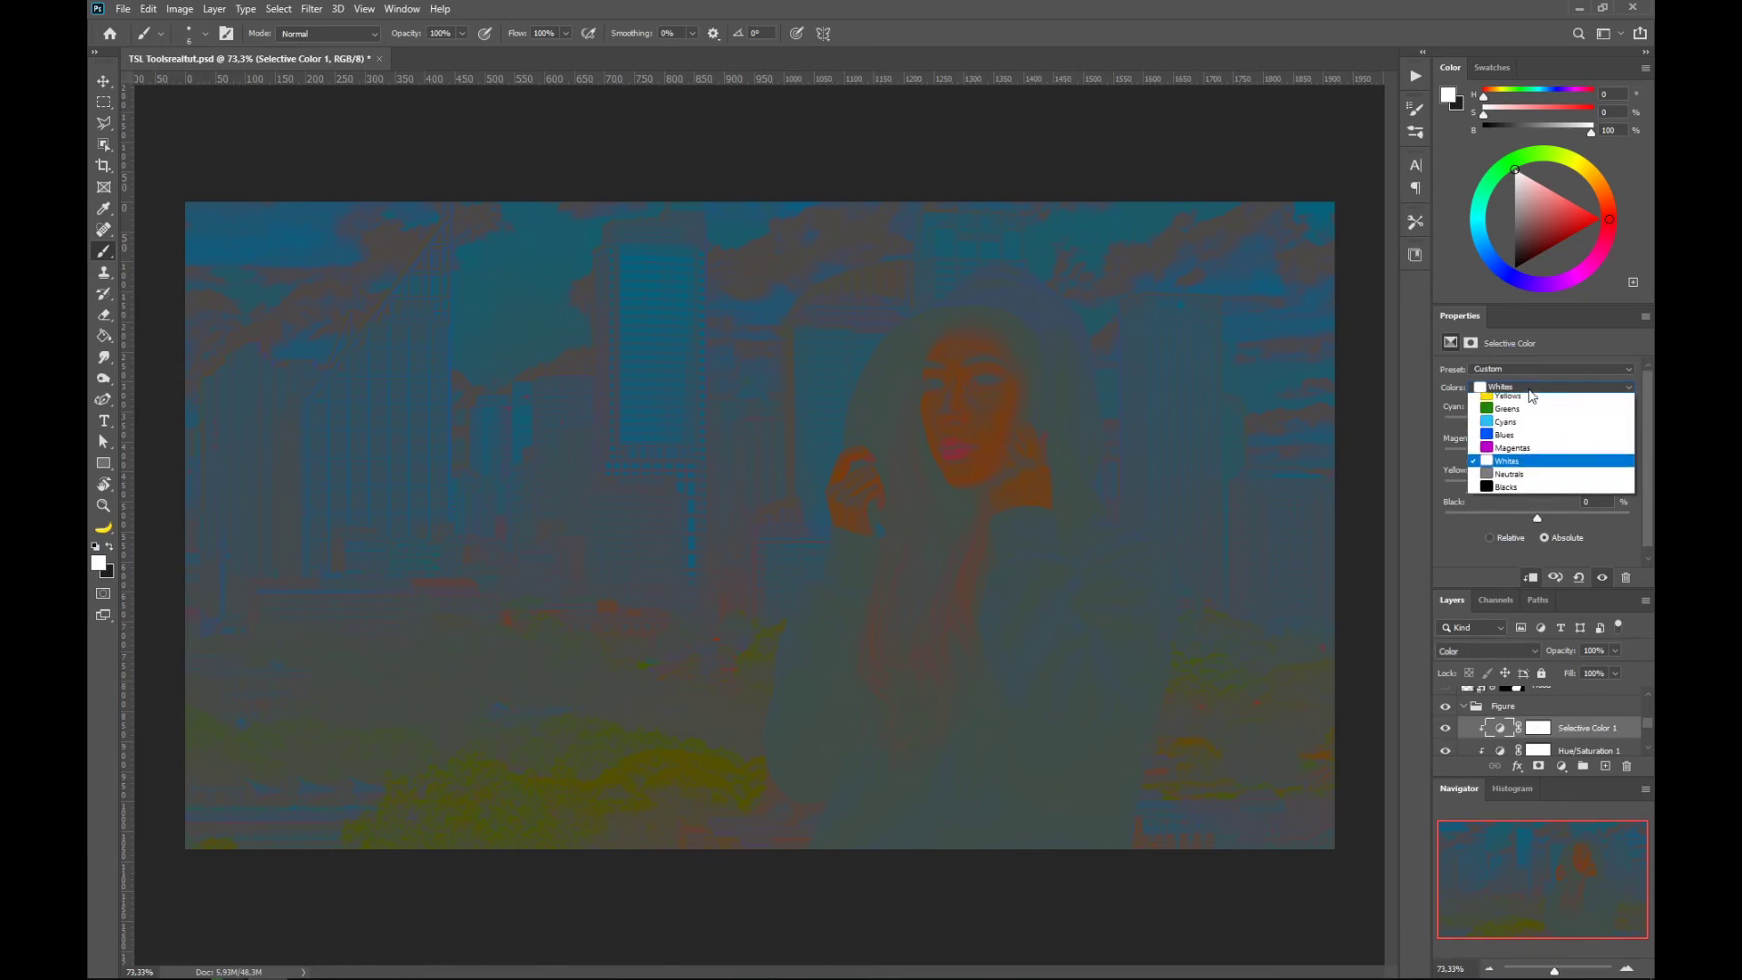
left_click(1529, 403)
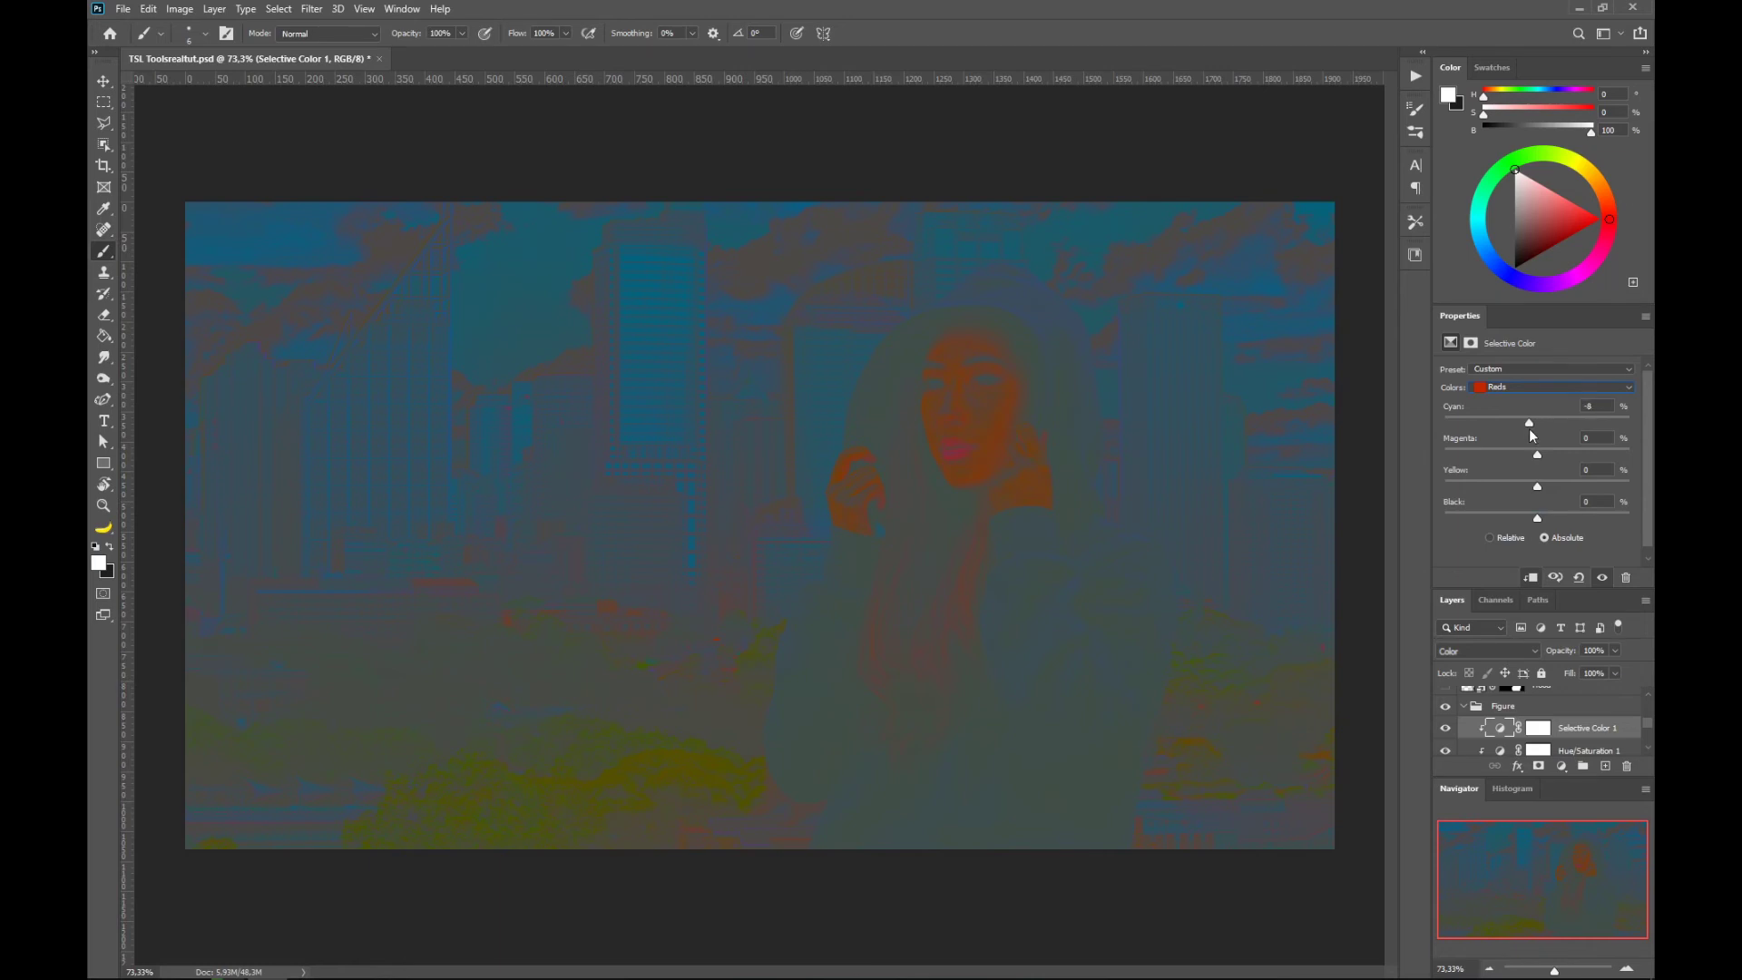
left_click_drag(1530, 446, 1532, 450)
left_click_drag(1537, 485, 1524, 526)
left_click_drag(1526, 423, 1550, 461)
Fine-tune the Magenta and Cyan values in further color ranges of the clipped Selective Color adjustment.
left_click(1547, 386)
left_click(1506, 402)
left_click_drag(1530, 454, 1521, 490)
left_click(1536, 387)
left_click(1524, 402)
key("Down")
left_click_drag(1537, 422, 1551, 441)
For Magentas in the clipped Selective Color adjustment, set Cyan to -4%, Magenta to +8% and Yellow to +6%.
left_click(1552, 388)
left_click(1533, 402)
key("Down")
left_click_drag(1538, 423, 1545, 455)
Hide the color check view above the Figure group to return the composite to its normal appearance.
scroll(1463, 720, "up", 2)
scroll(1463, 720, "up", 2)
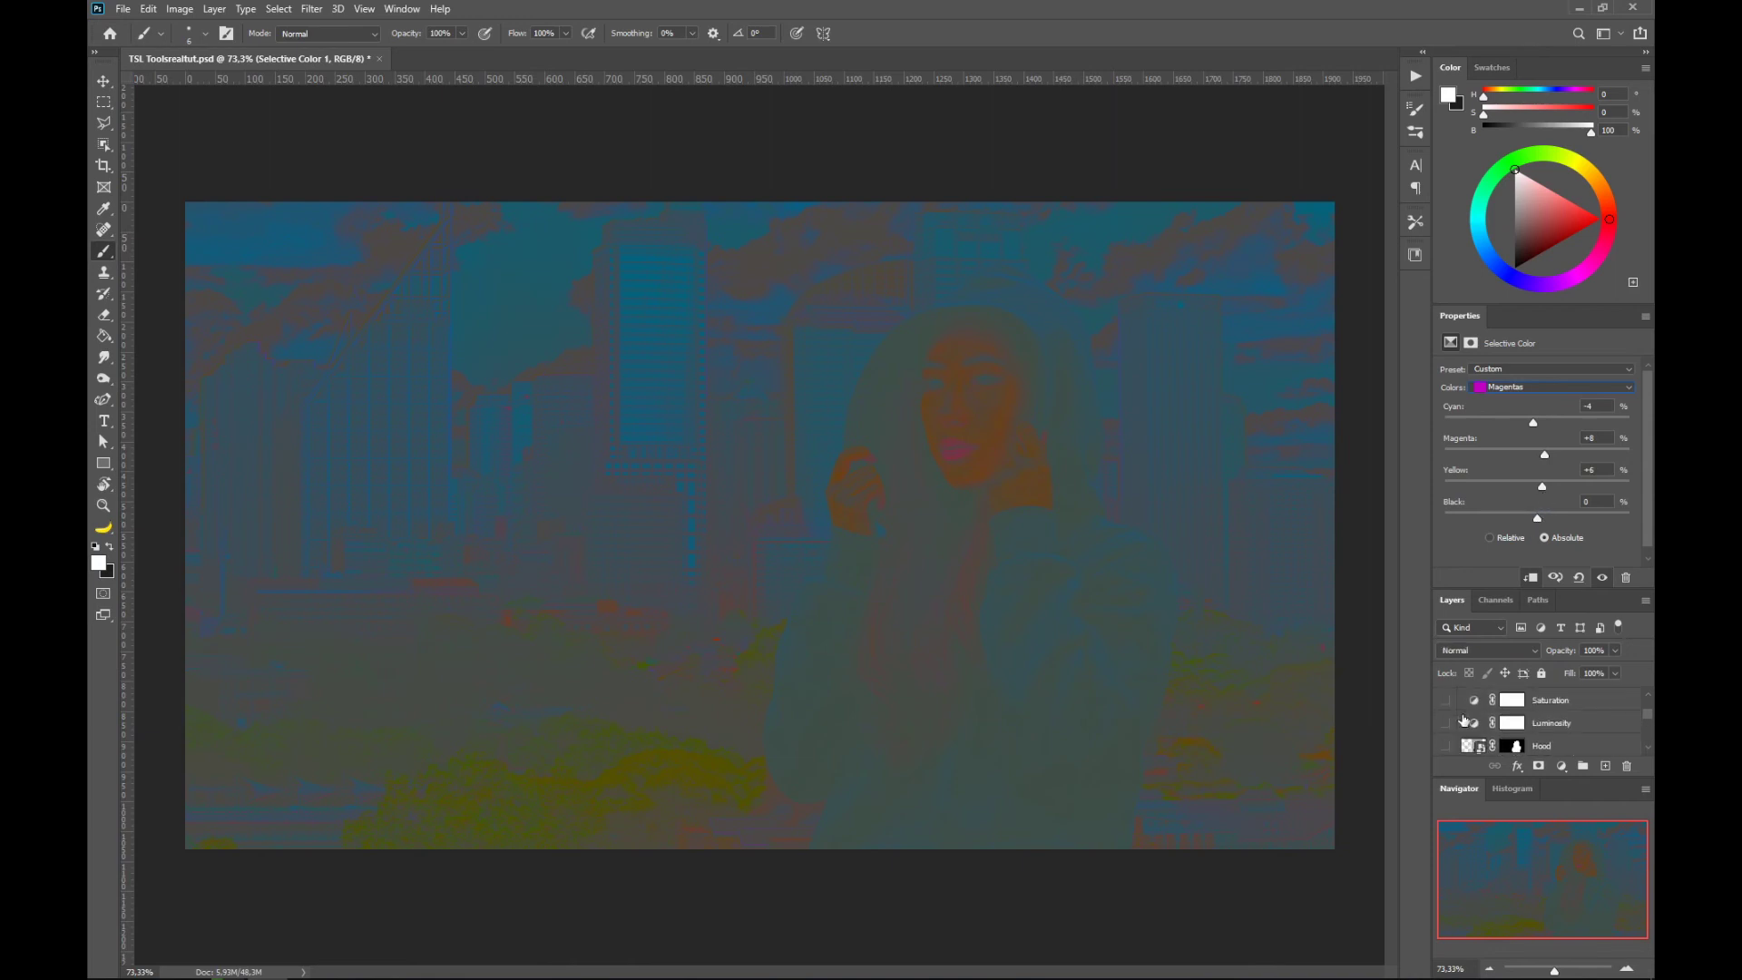
left_click(1448, 699)
scroll(1455, 717, "down", 3)
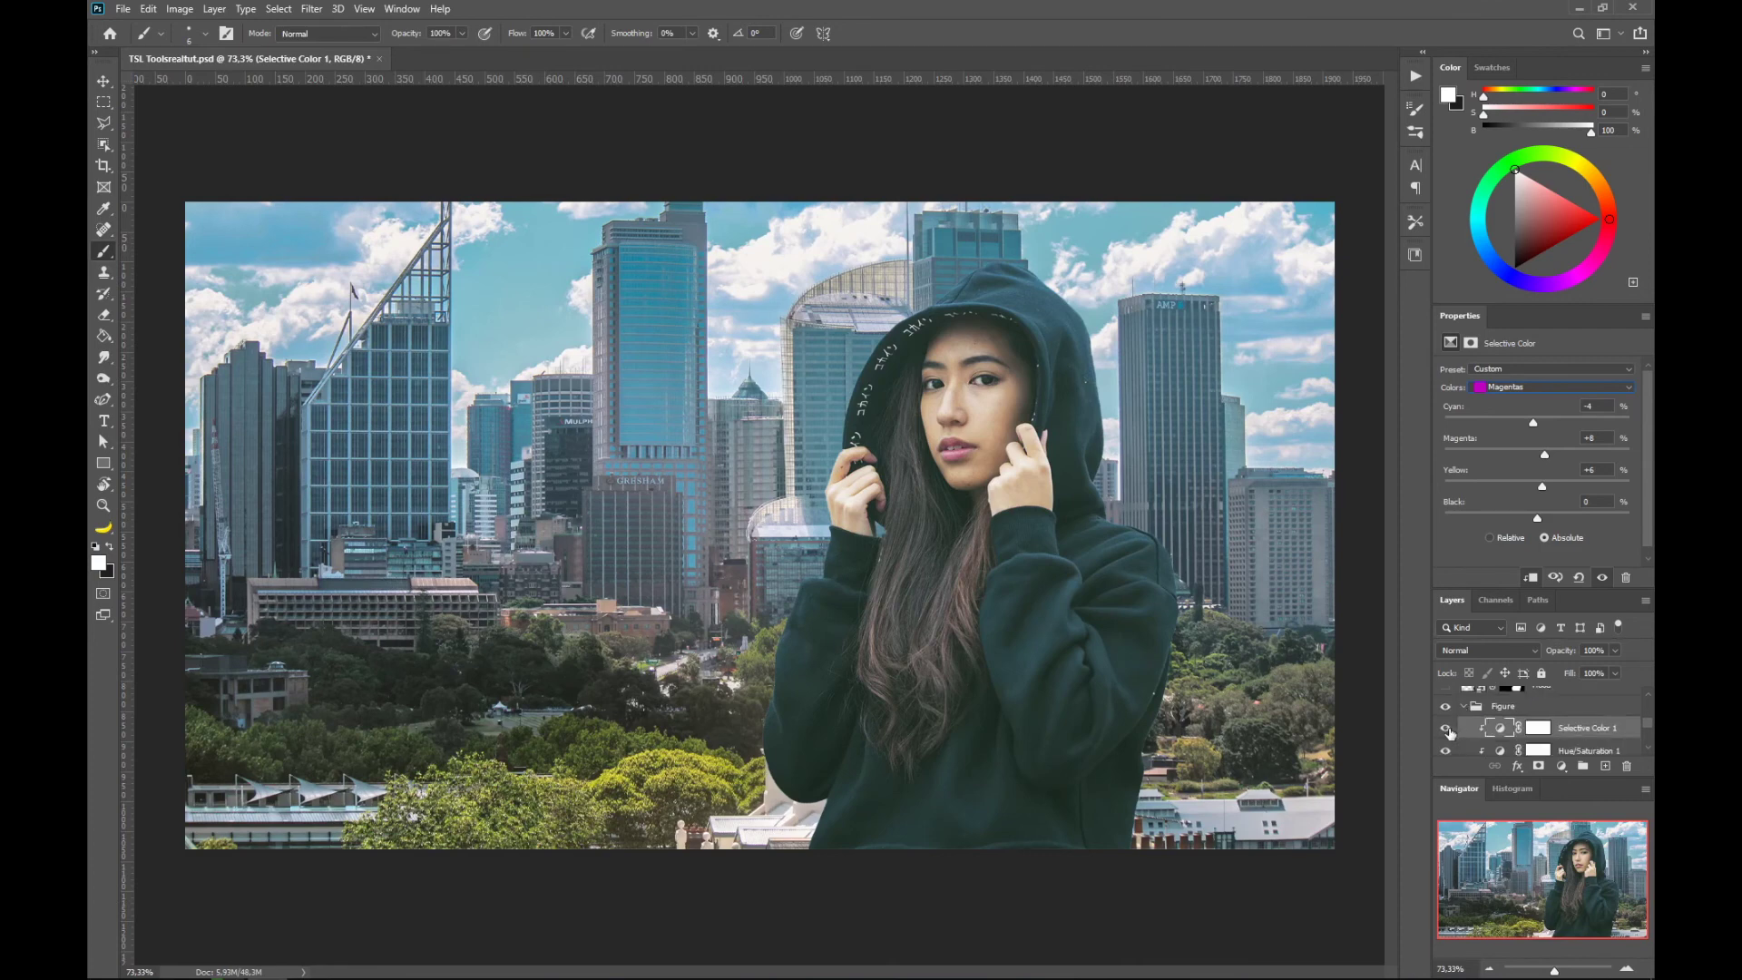
Compare the figure with and without Selective Color 1, and against the original Hood layer, by toggling their visibility.
left_click(1448, 731)
left_click(1449, 732)
left_click(1448, 731)
left_click(1449, 731)
scroll(1449, 732, "up", 1)
scroll(1449, 732, "up", 1)
left_click(1447, 727)
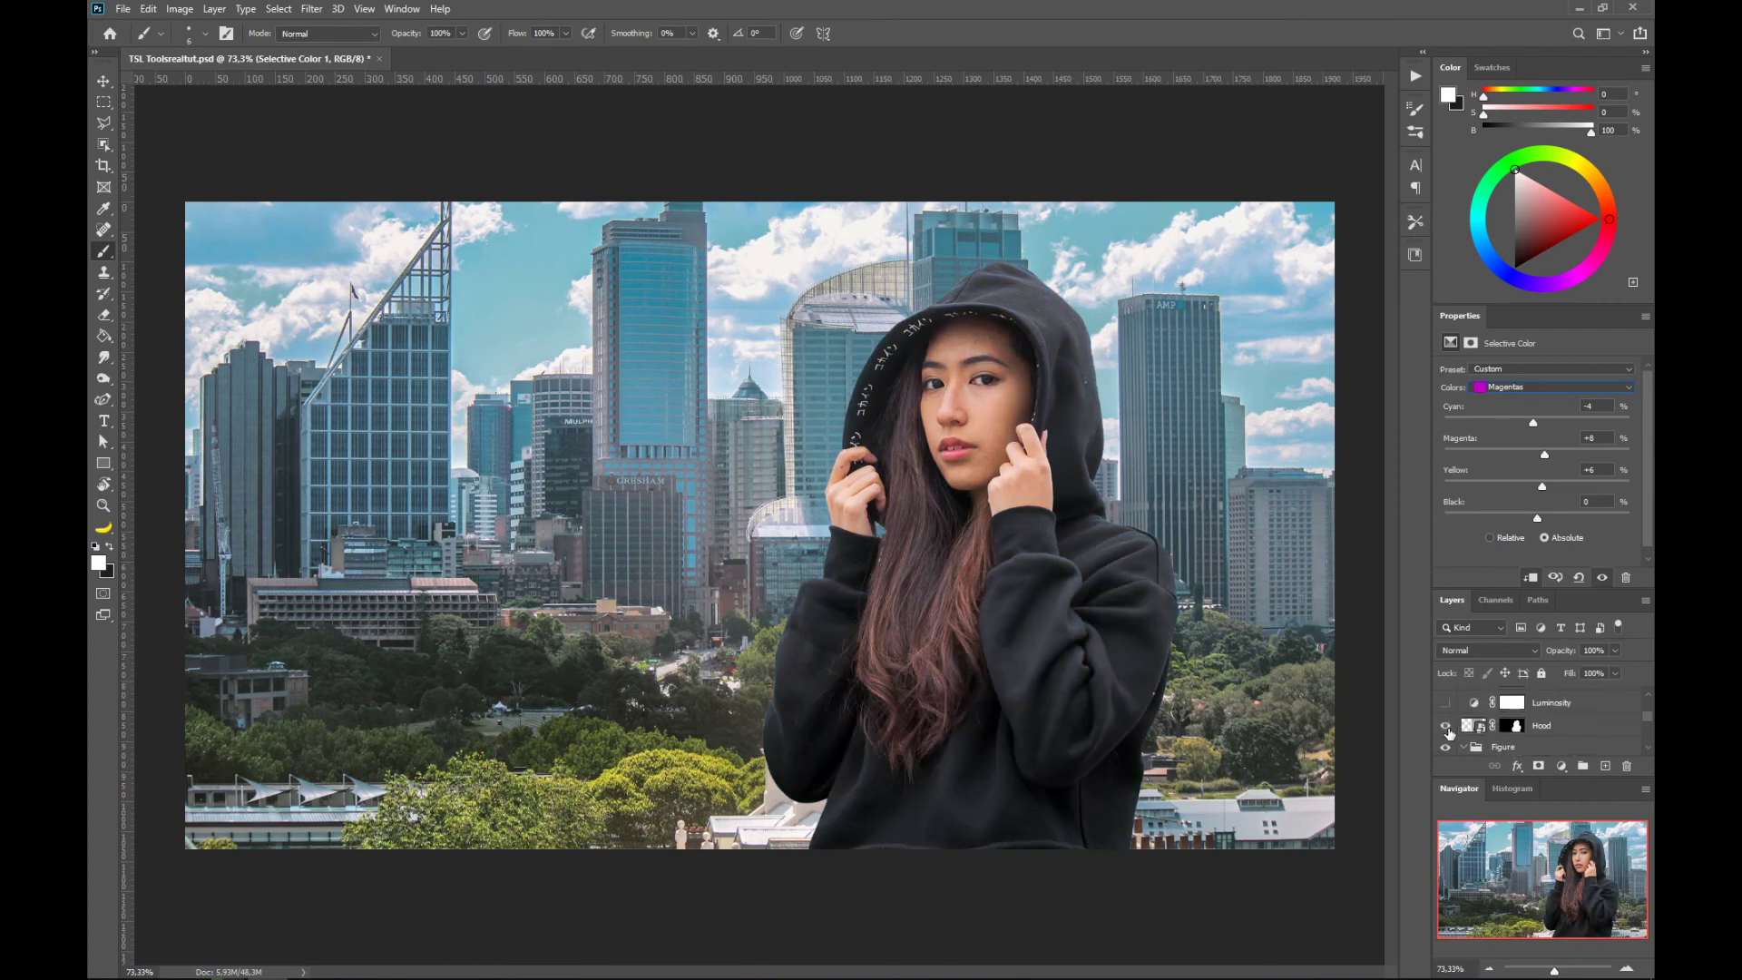
left_click(1447, 727)
left_click(1447, 727)
left_click(1447, 727)
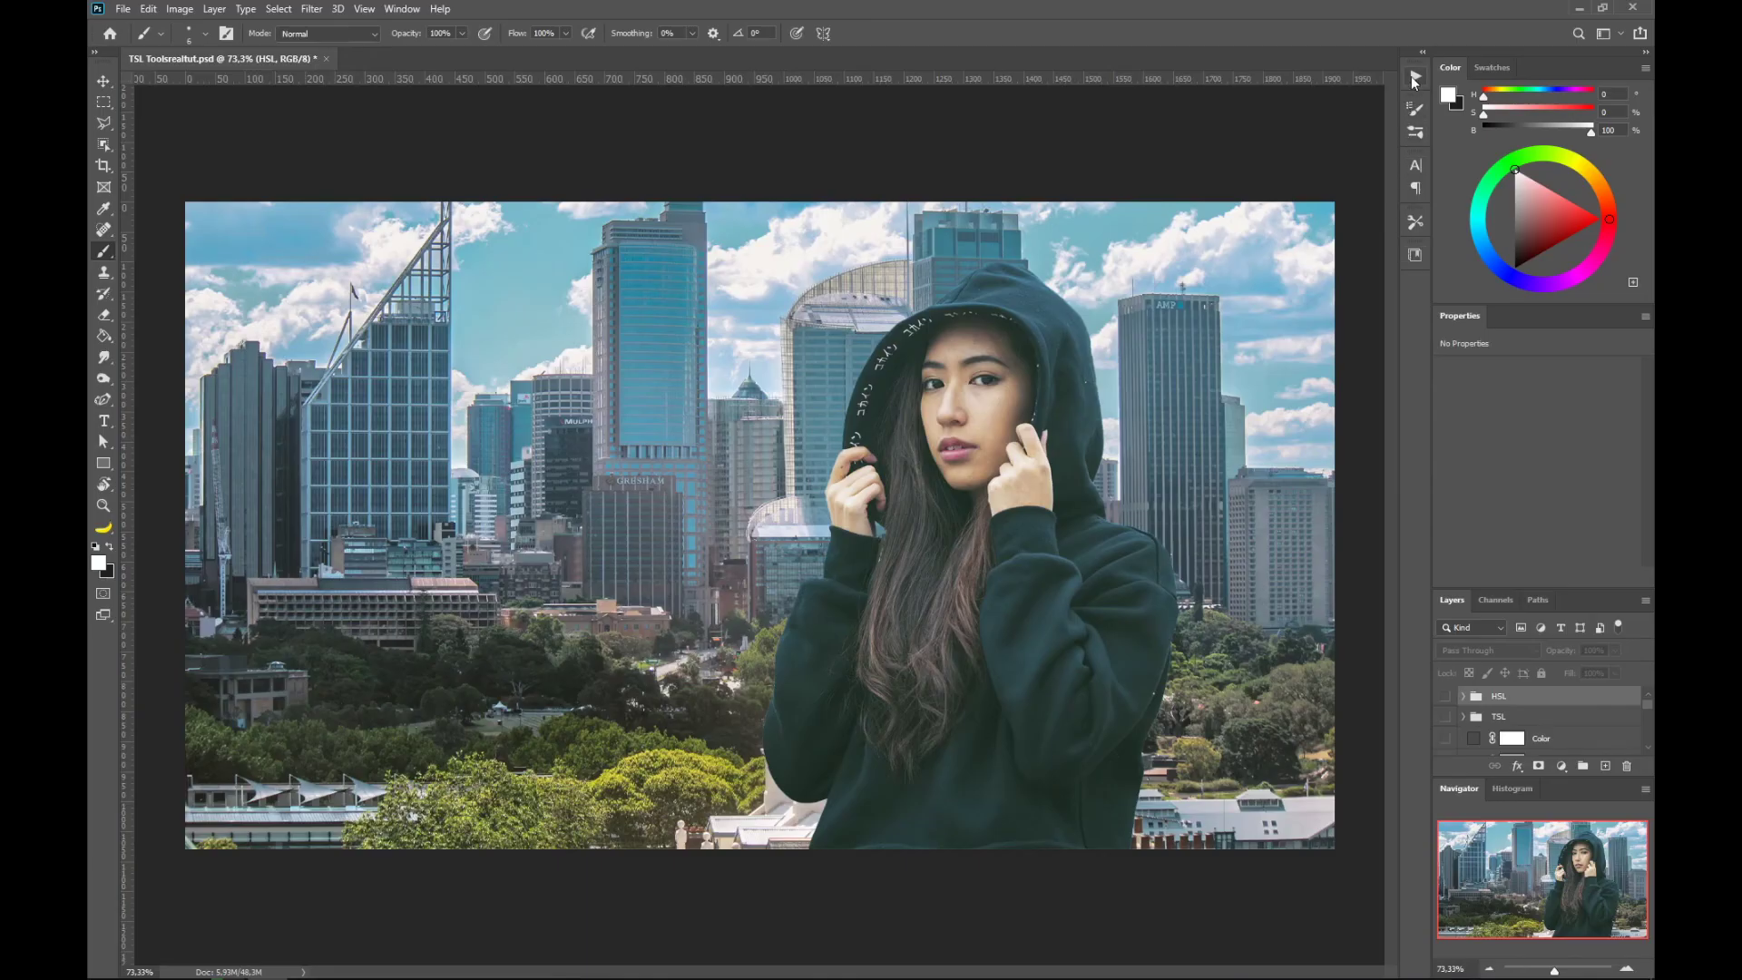
Run the recorded Maps action to generate a Maps group of check layers, and expand that group.
left_click(1416, 77)
left_click(1303, 258)
left_click(1298, 350)
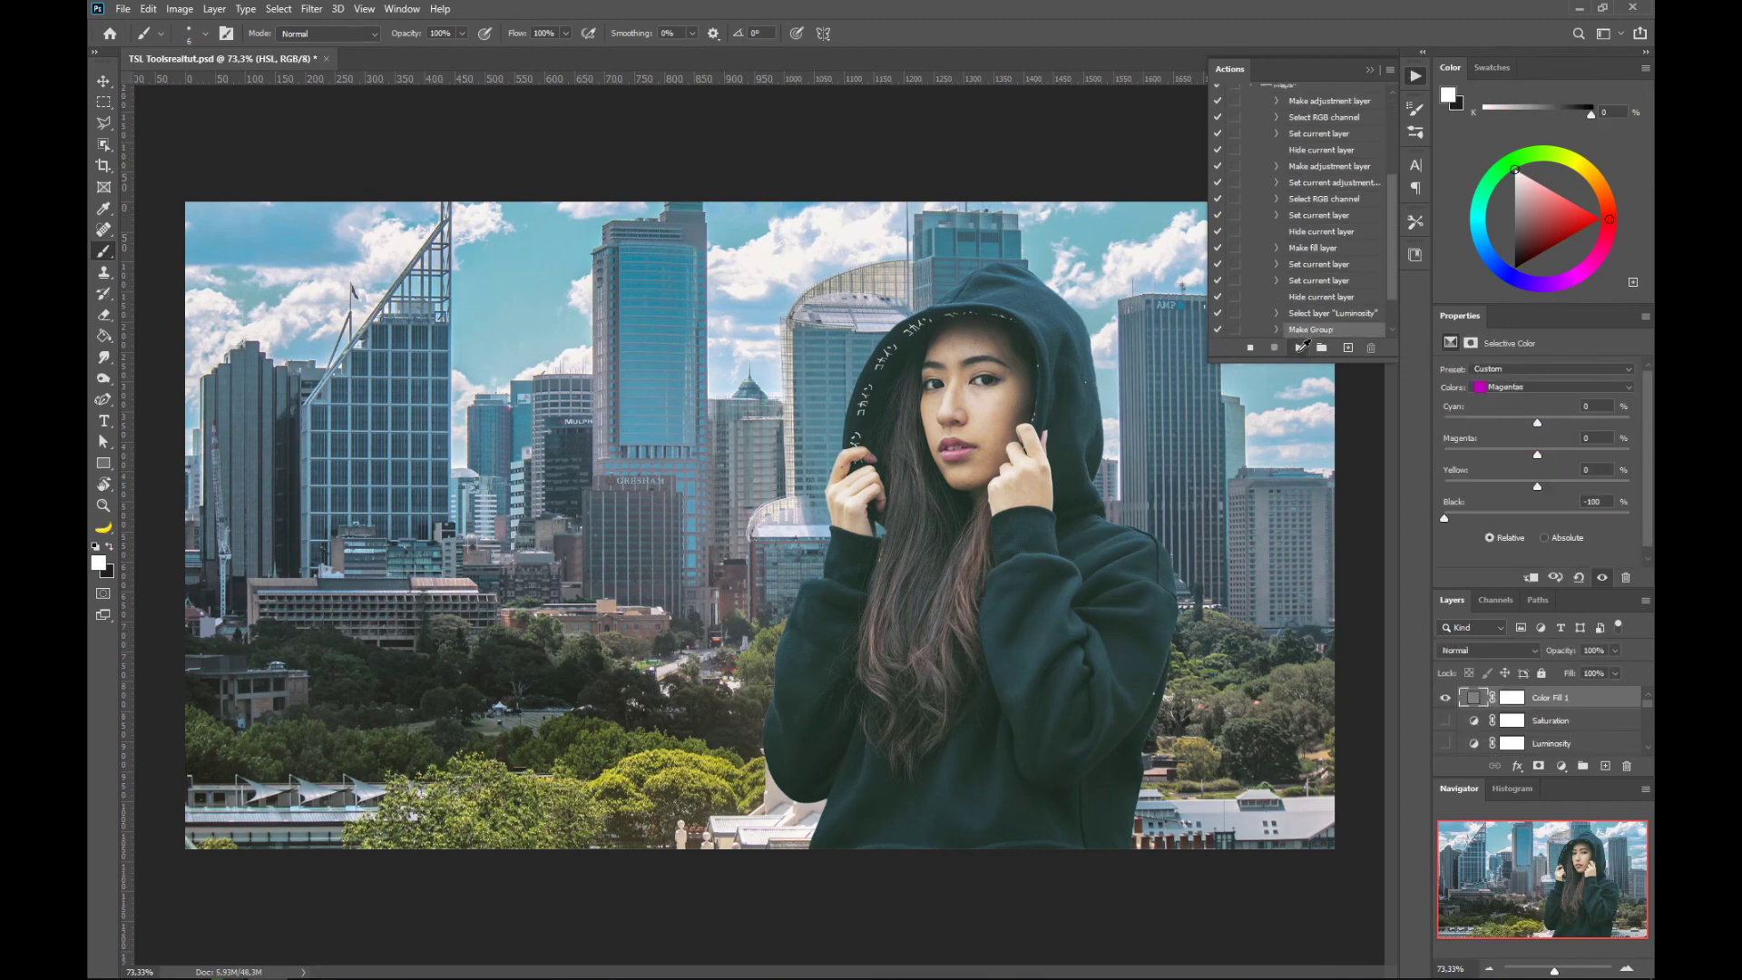
left_click(1468, 698)
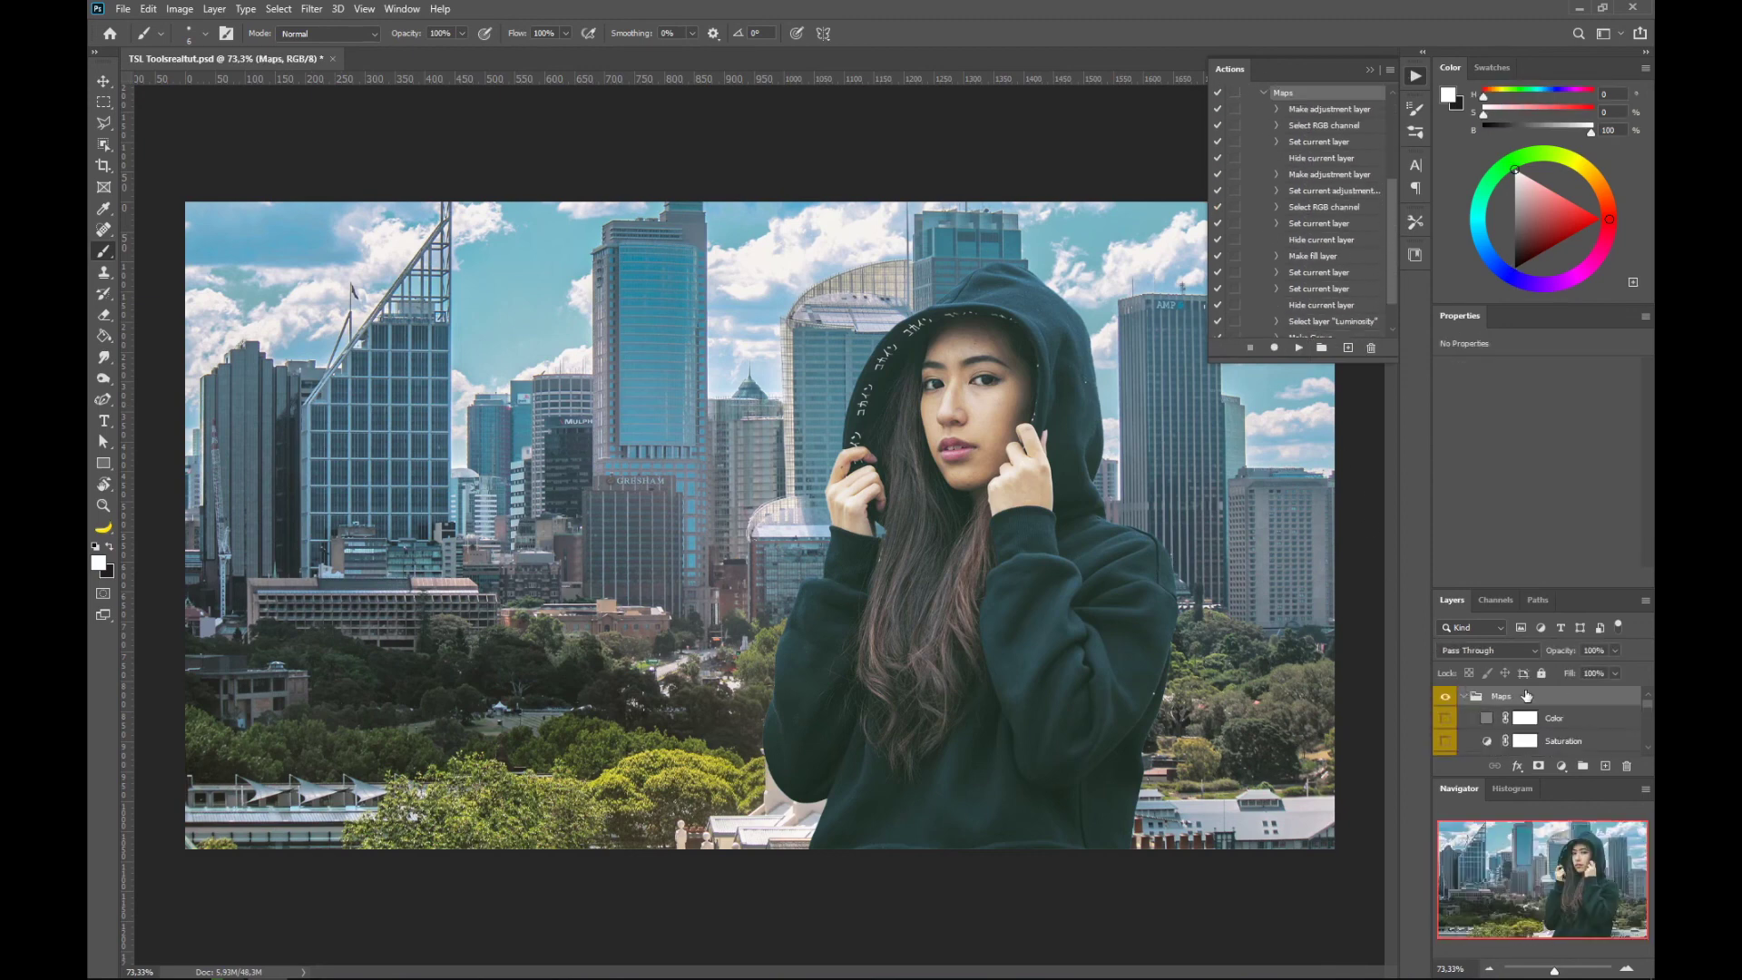
left_click(1560, 723)
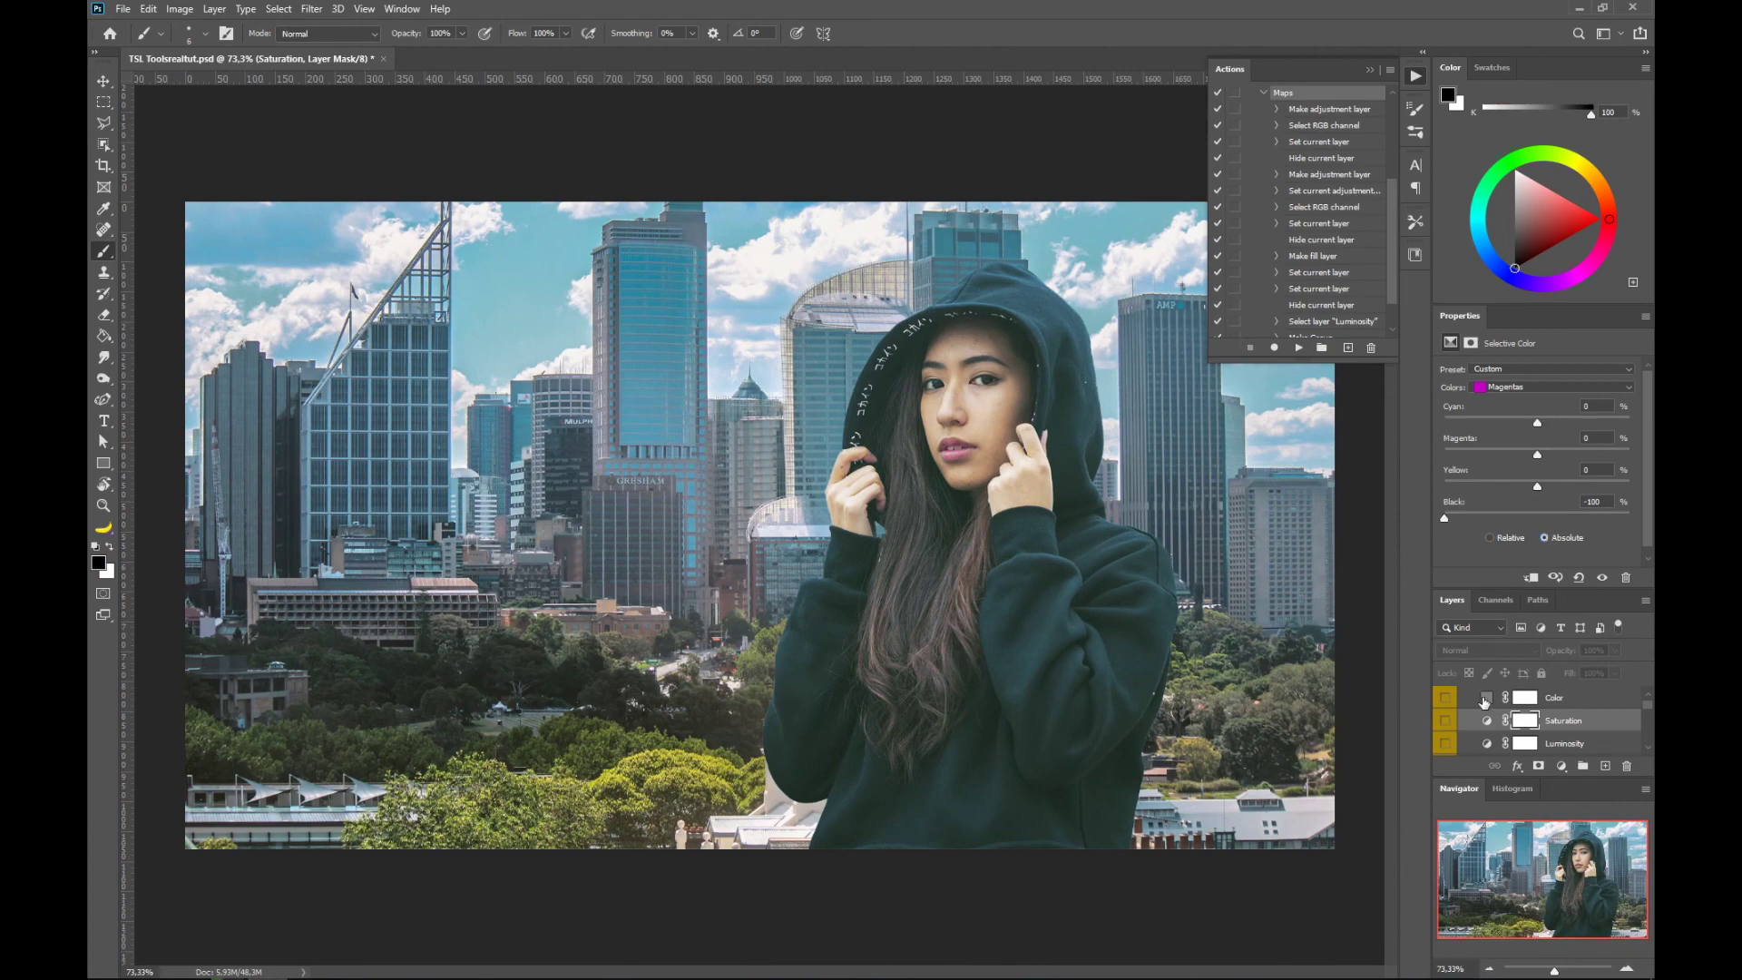
Preview the Luminosity, Saturation and Color check layers in the Maps group one at a time.
left_click(1446, 743)
left_click(1446, 743)
left_click(1447, 721)
left_click(1446, 721)
left_click(1446, 699)
left_click(1446, 699)
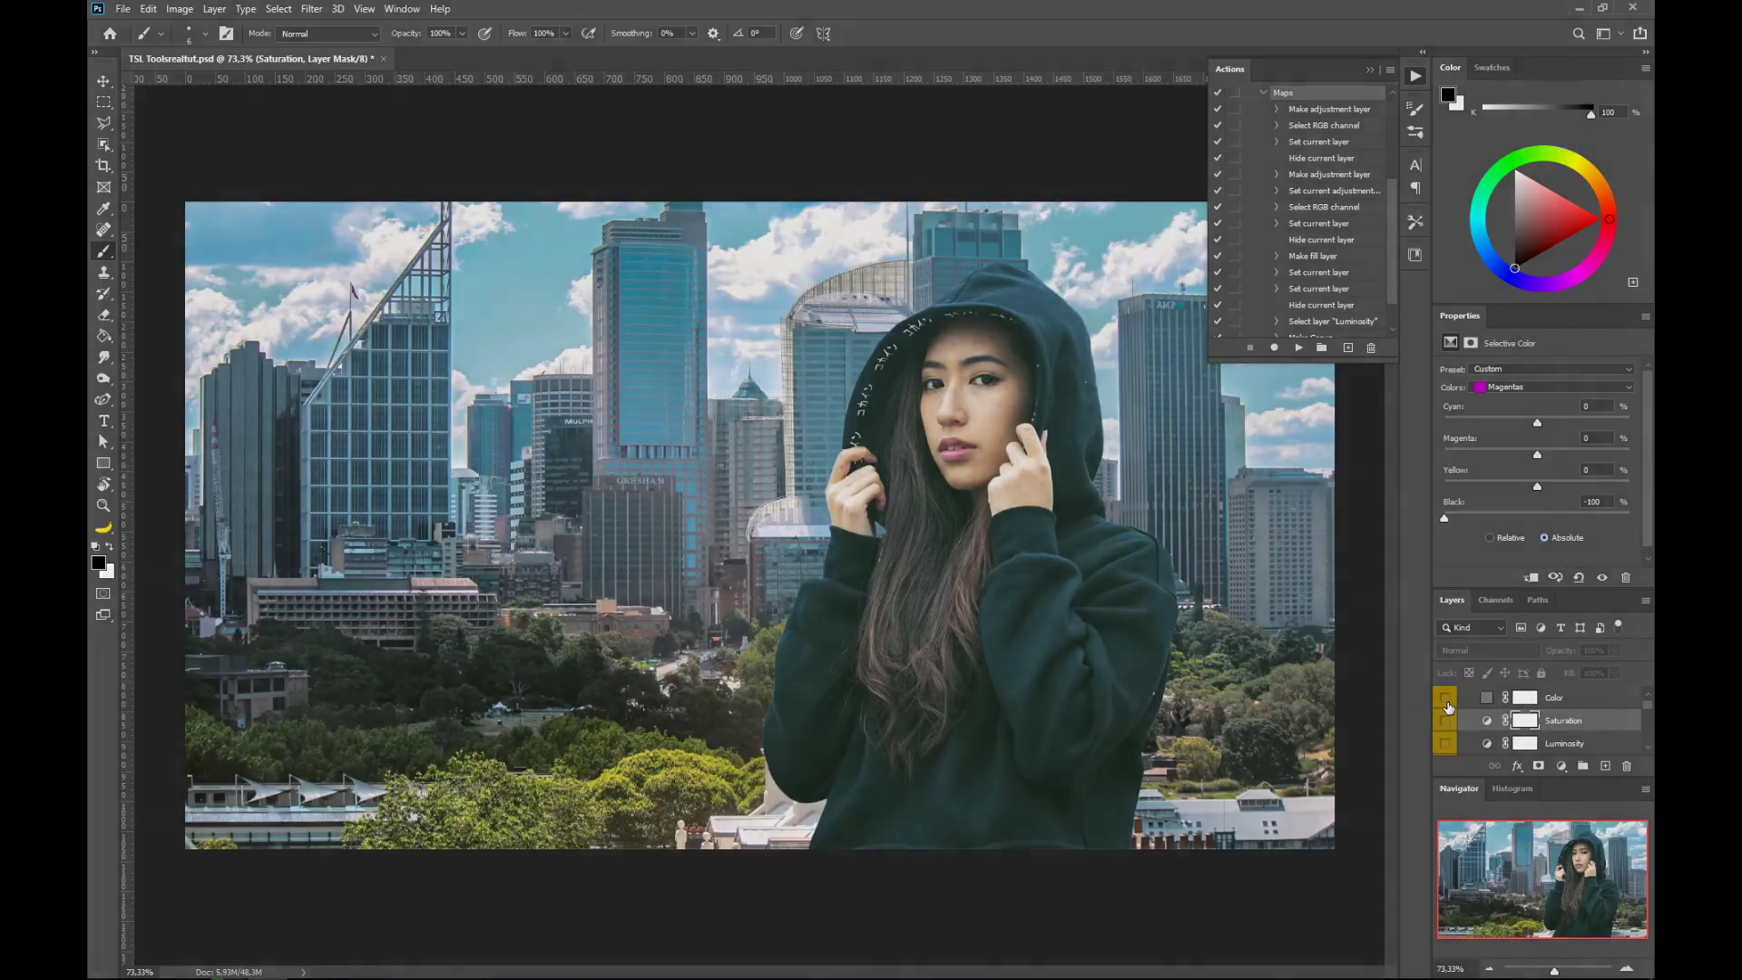